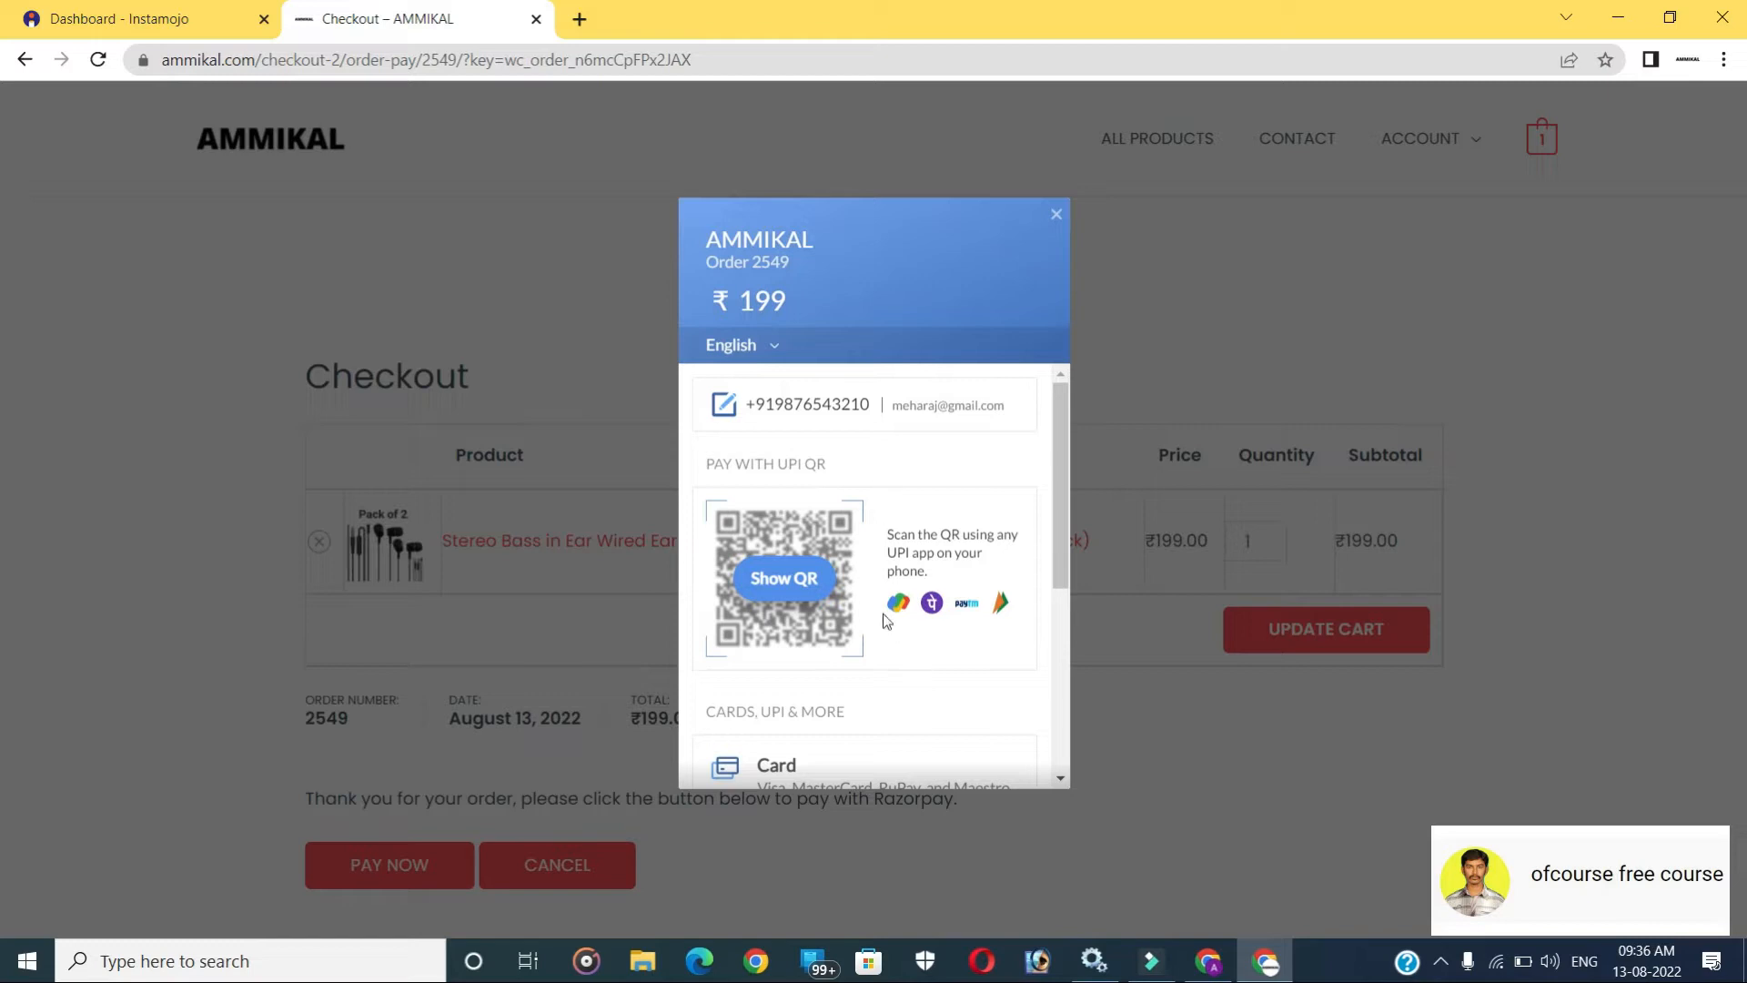
Step: Scroll through the Instamojo referral offer page, then start a new account sign-up
scroll(896, 619, "down", 3)
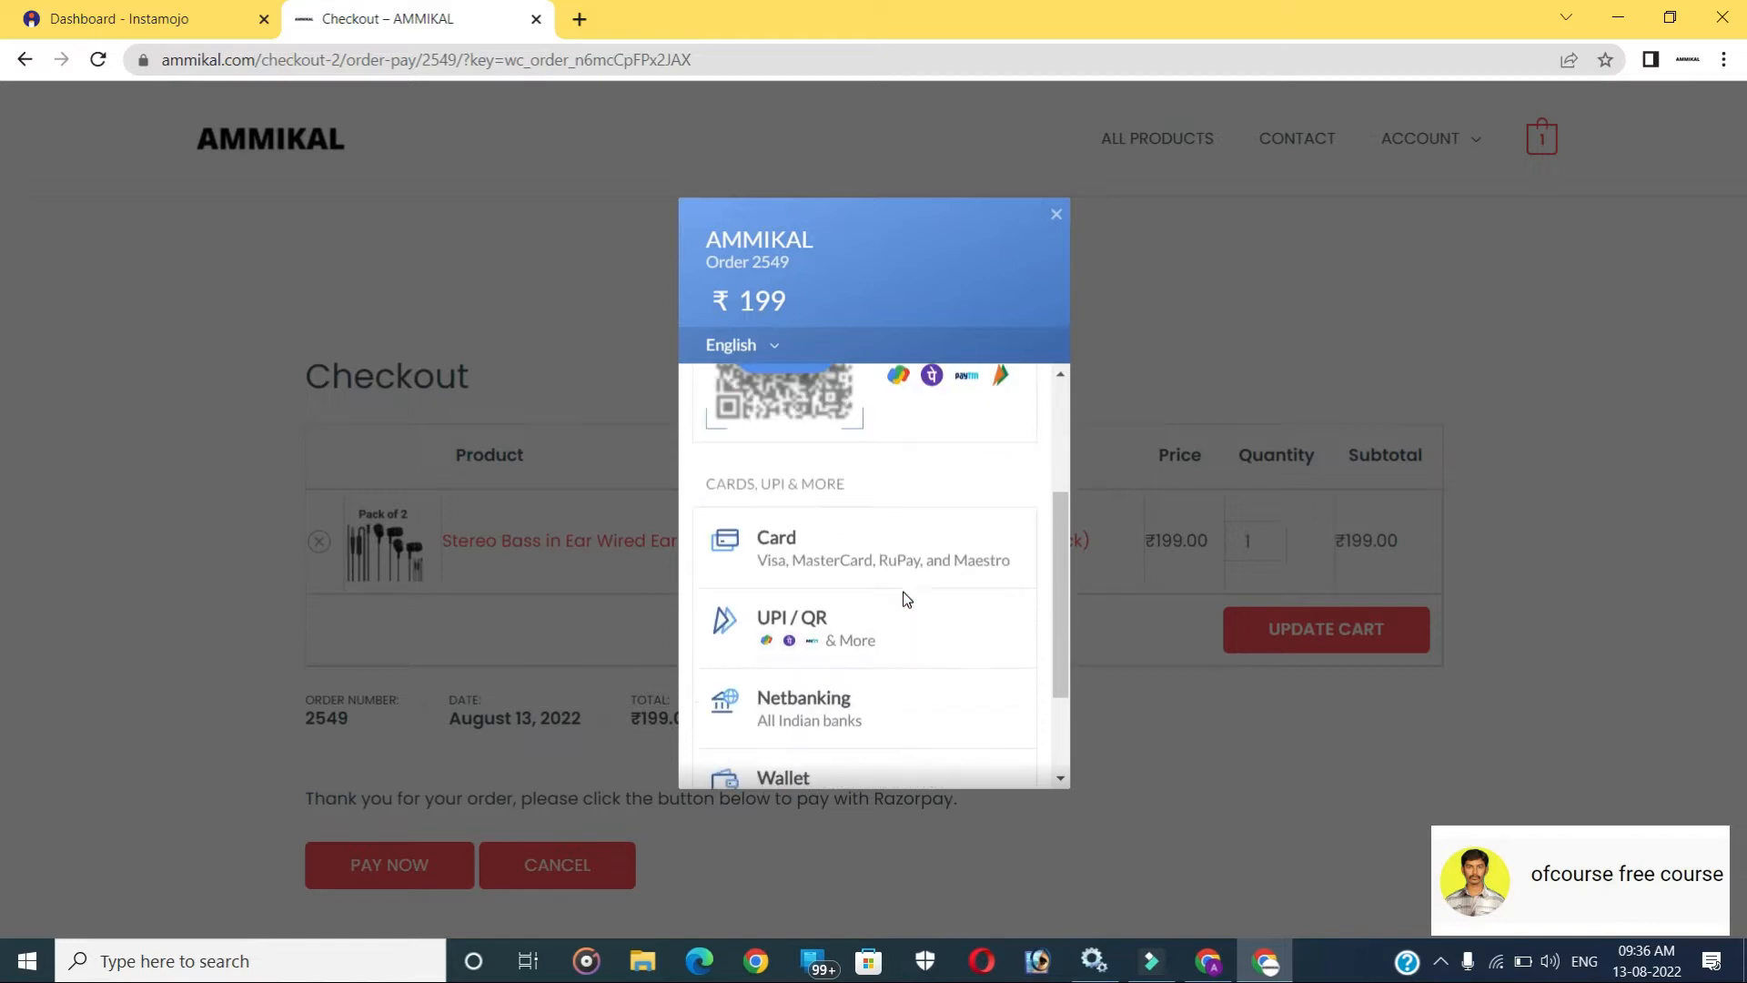
scroll(873, 628, "down", 2)
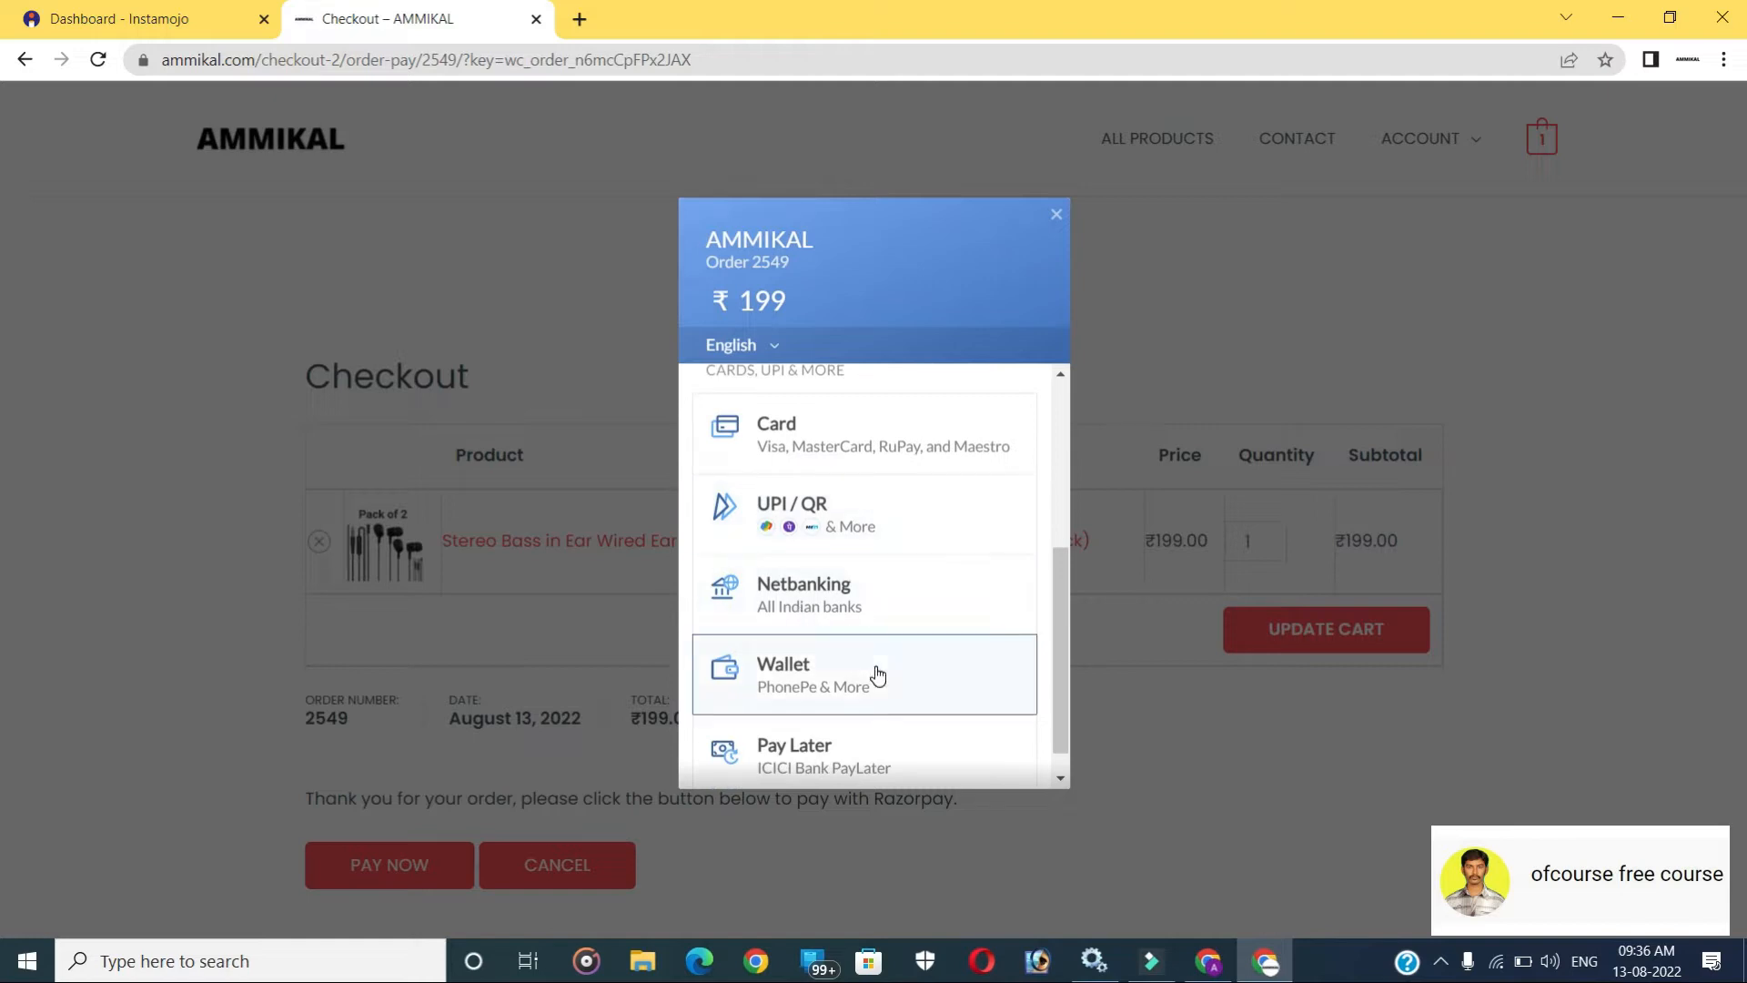
scroll(877, 674, "down", 1)
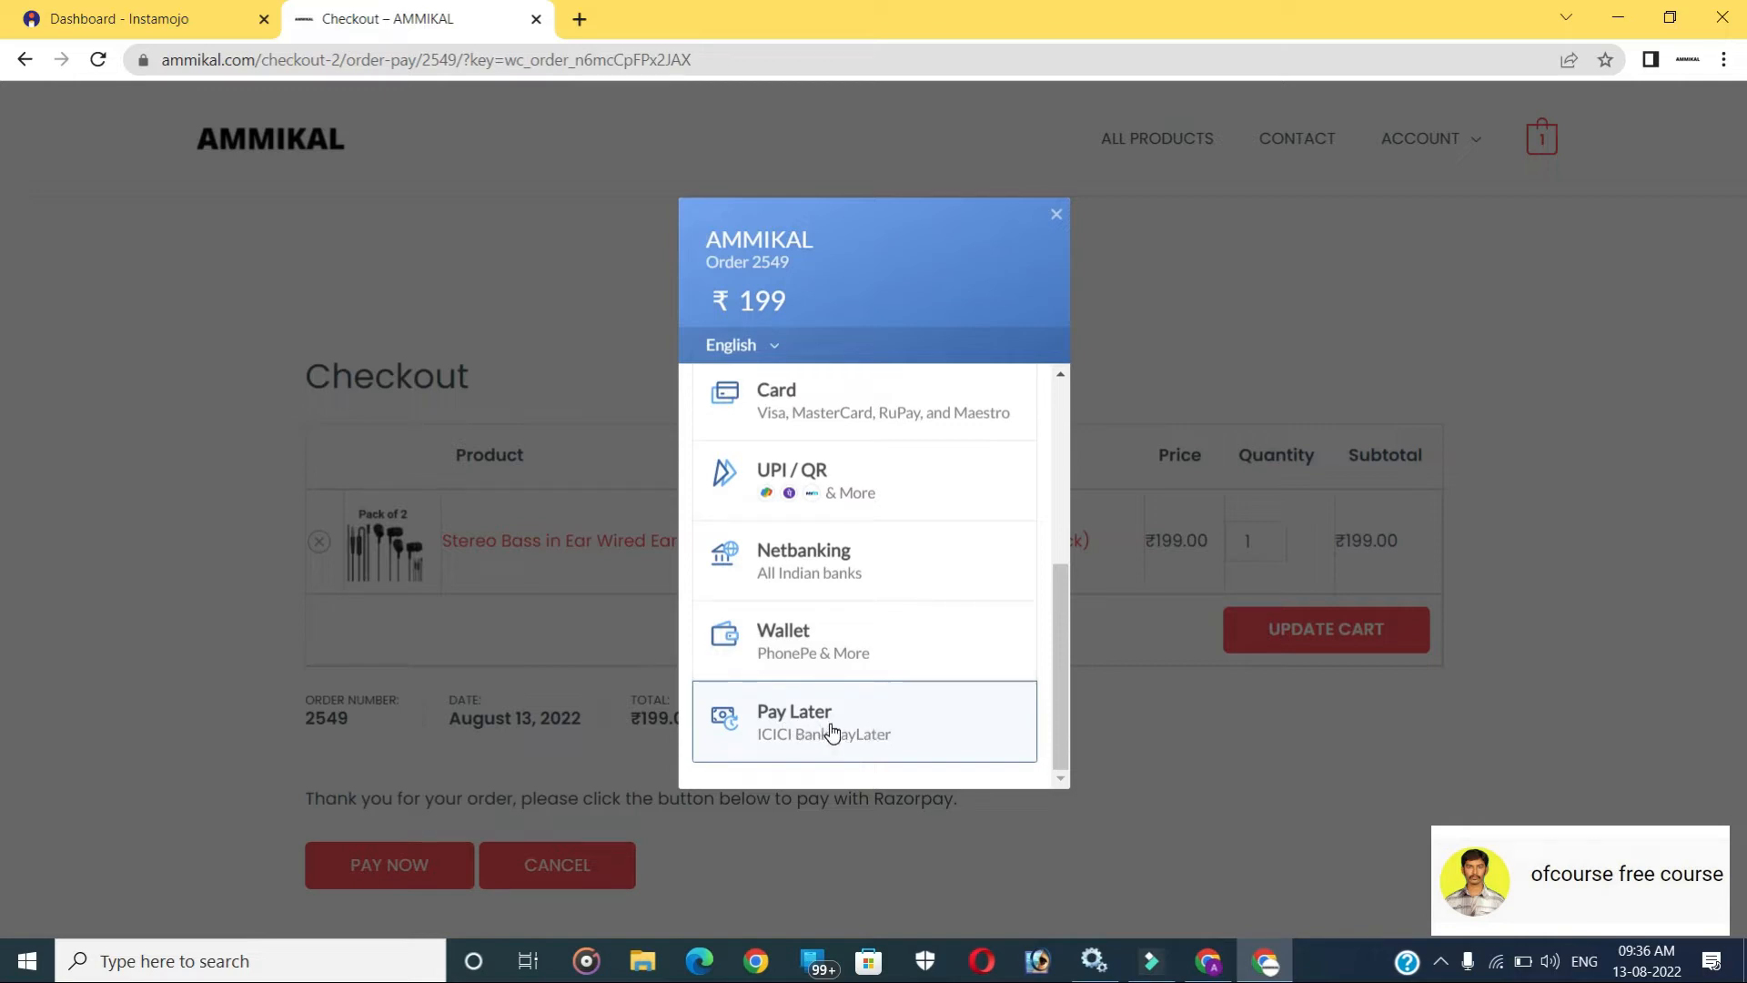
scroll(831, 731, "up", 1)
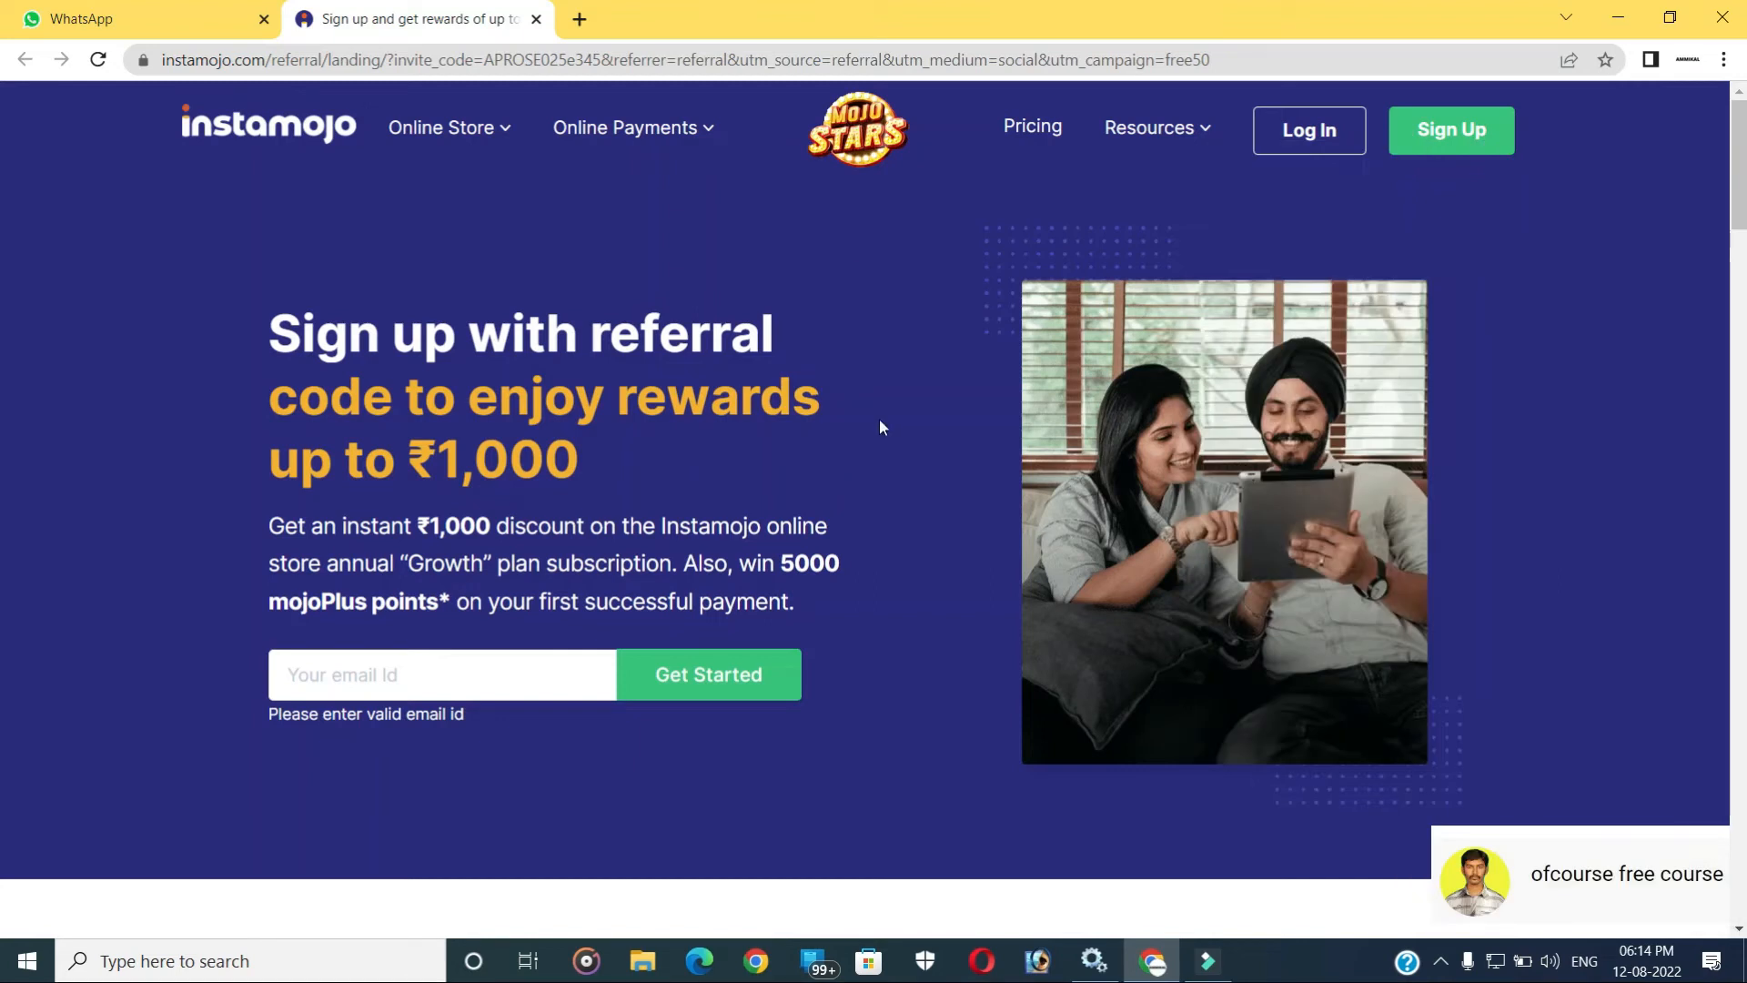
left_click(1463, 141)
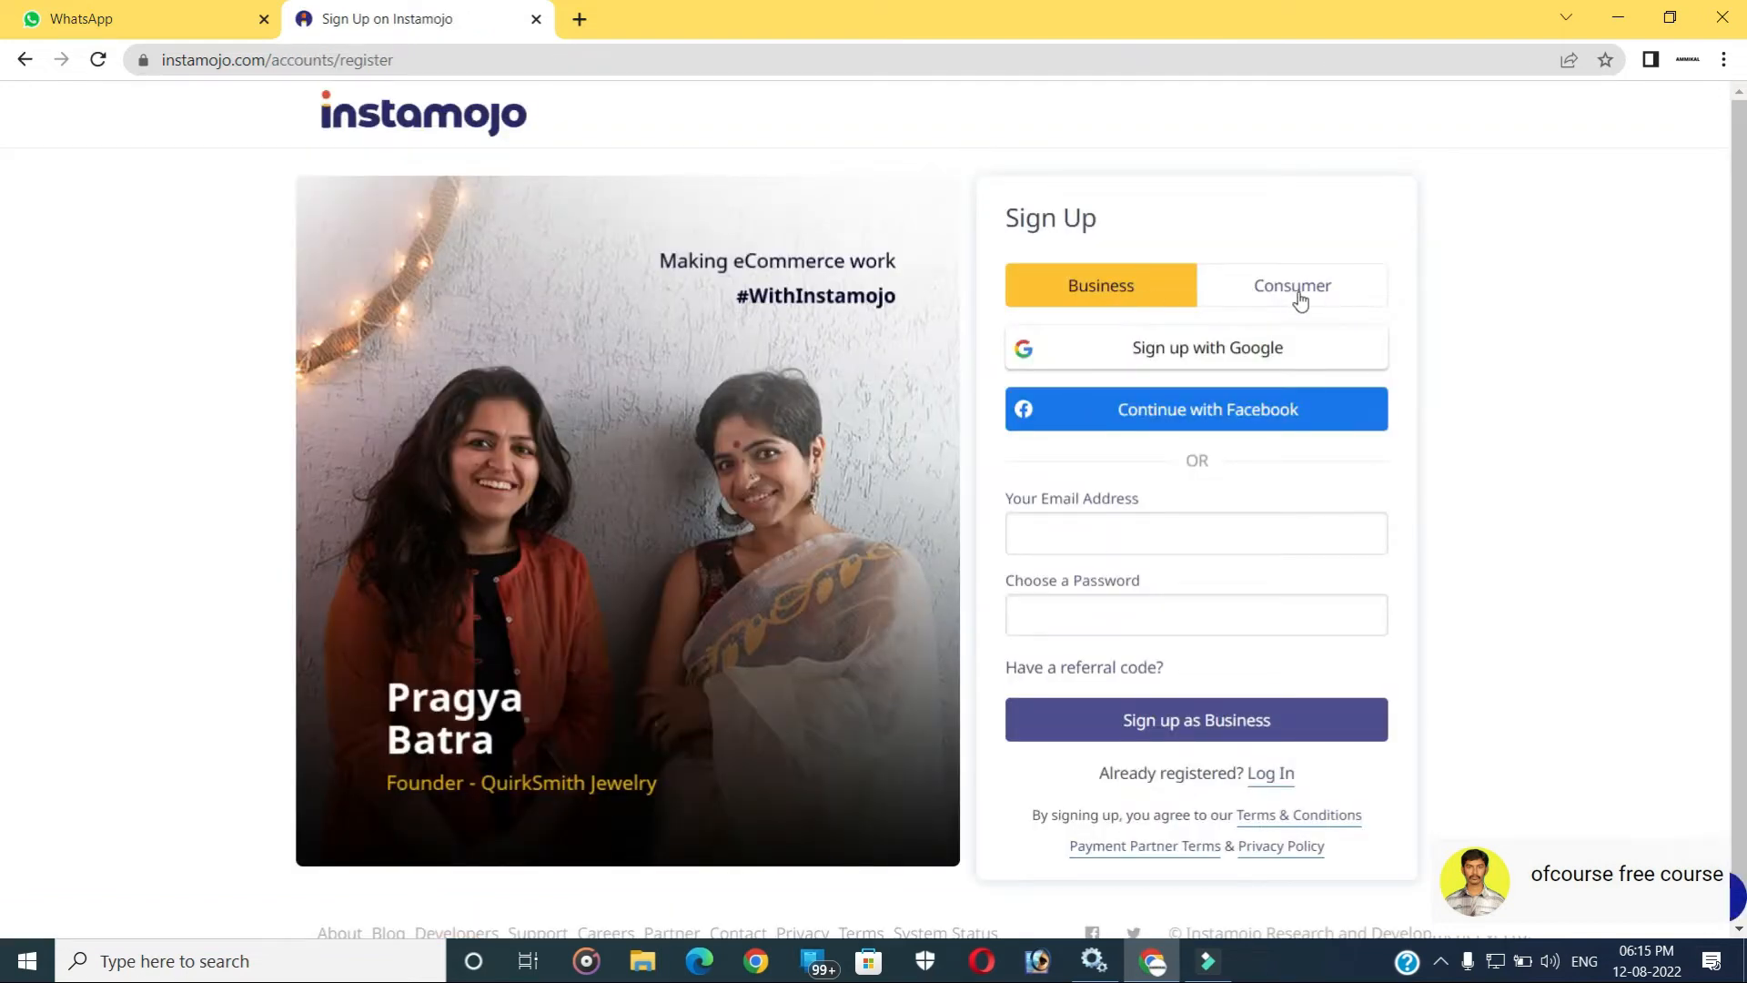
Step: Sign up as a Business with e-mail and password, then verify the mobile number with the OTP
left_click(1080, 539)
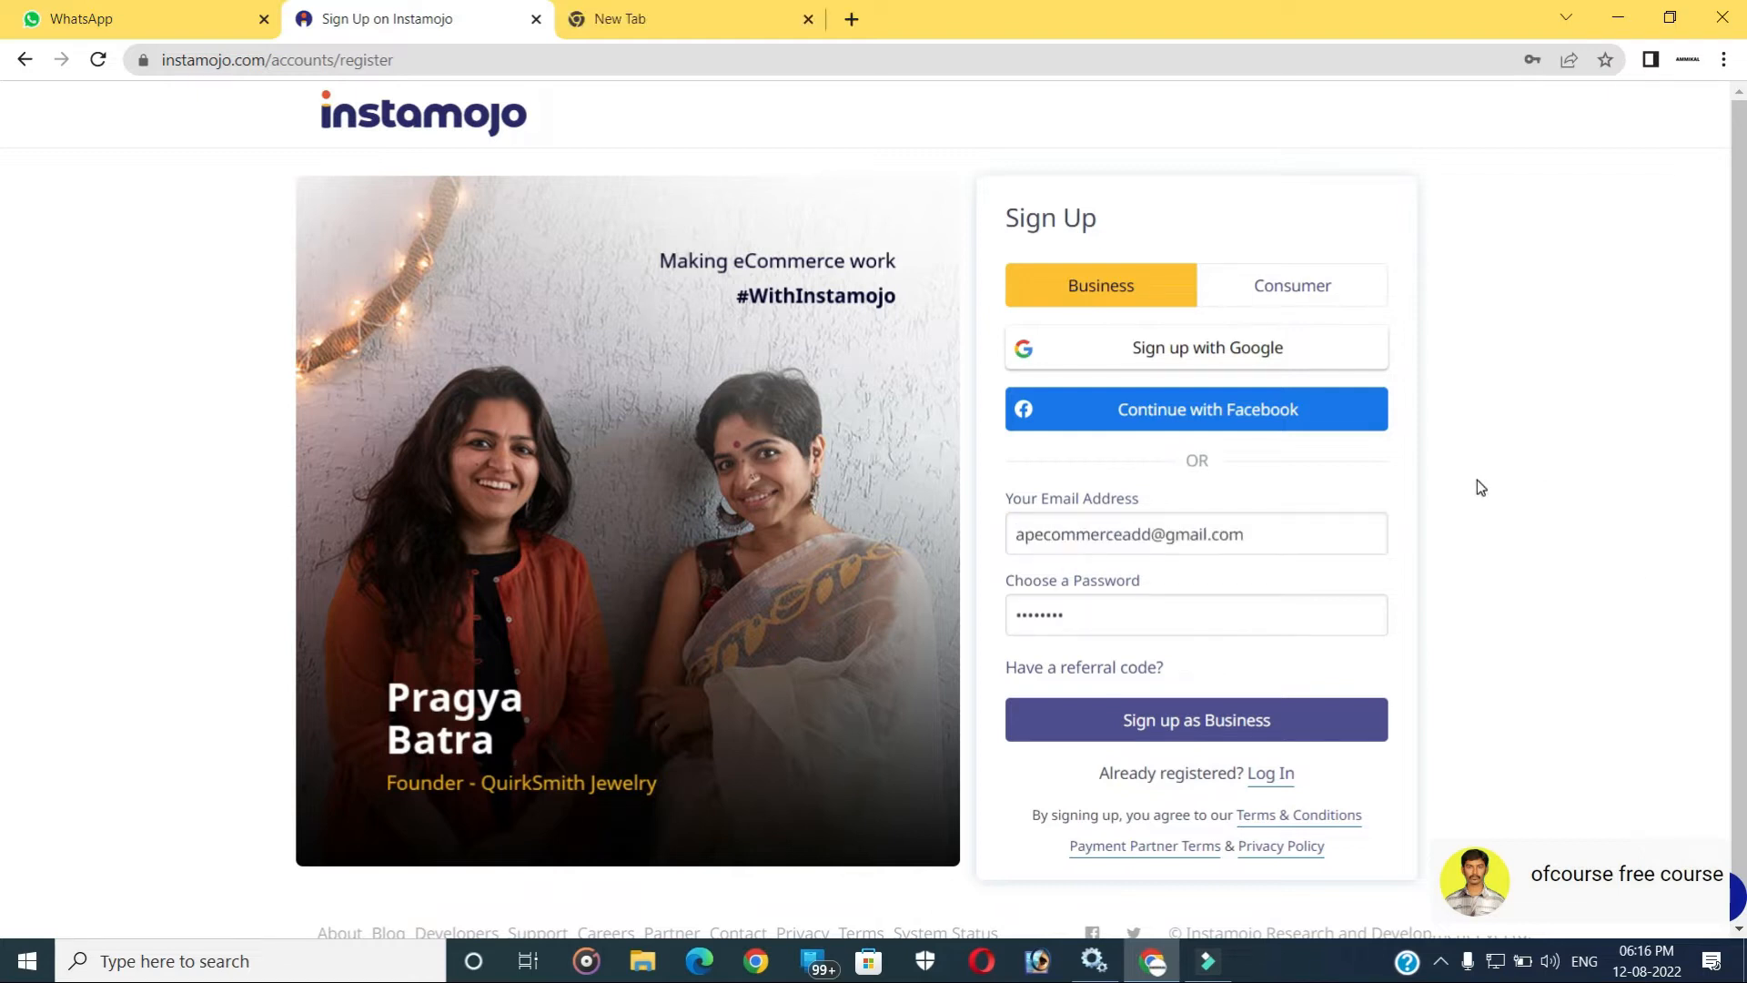
left_click(1200, 725)
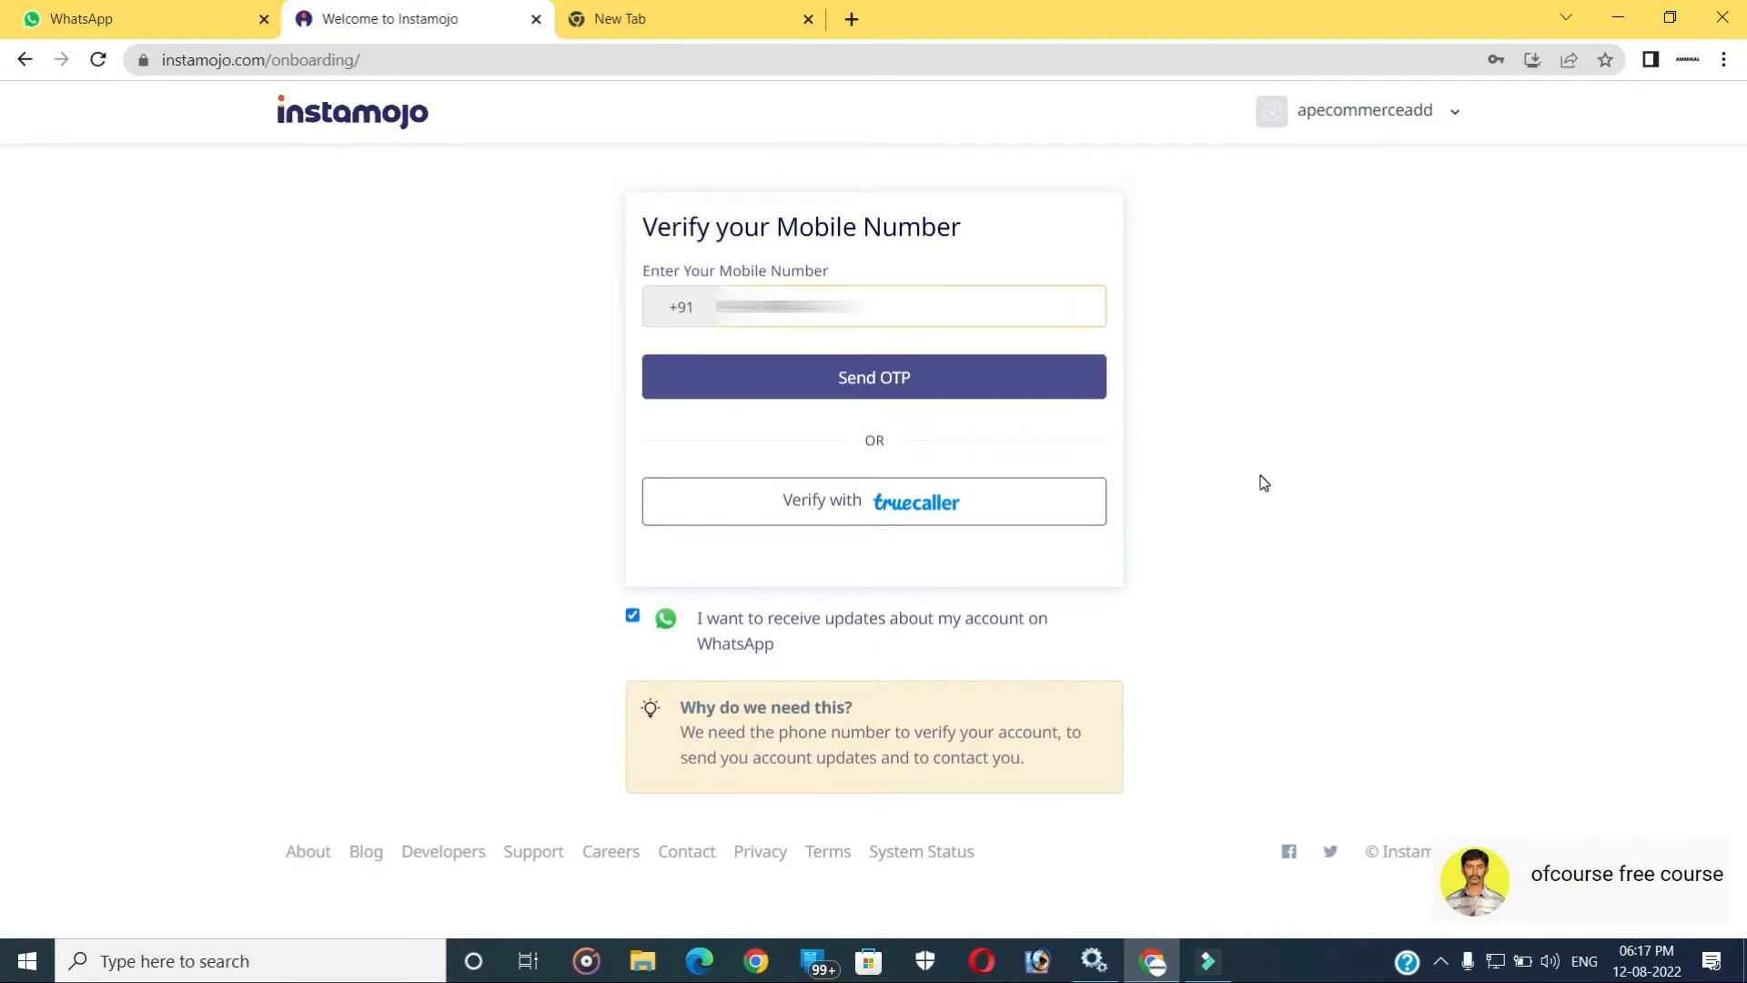
left_click(895, 400)
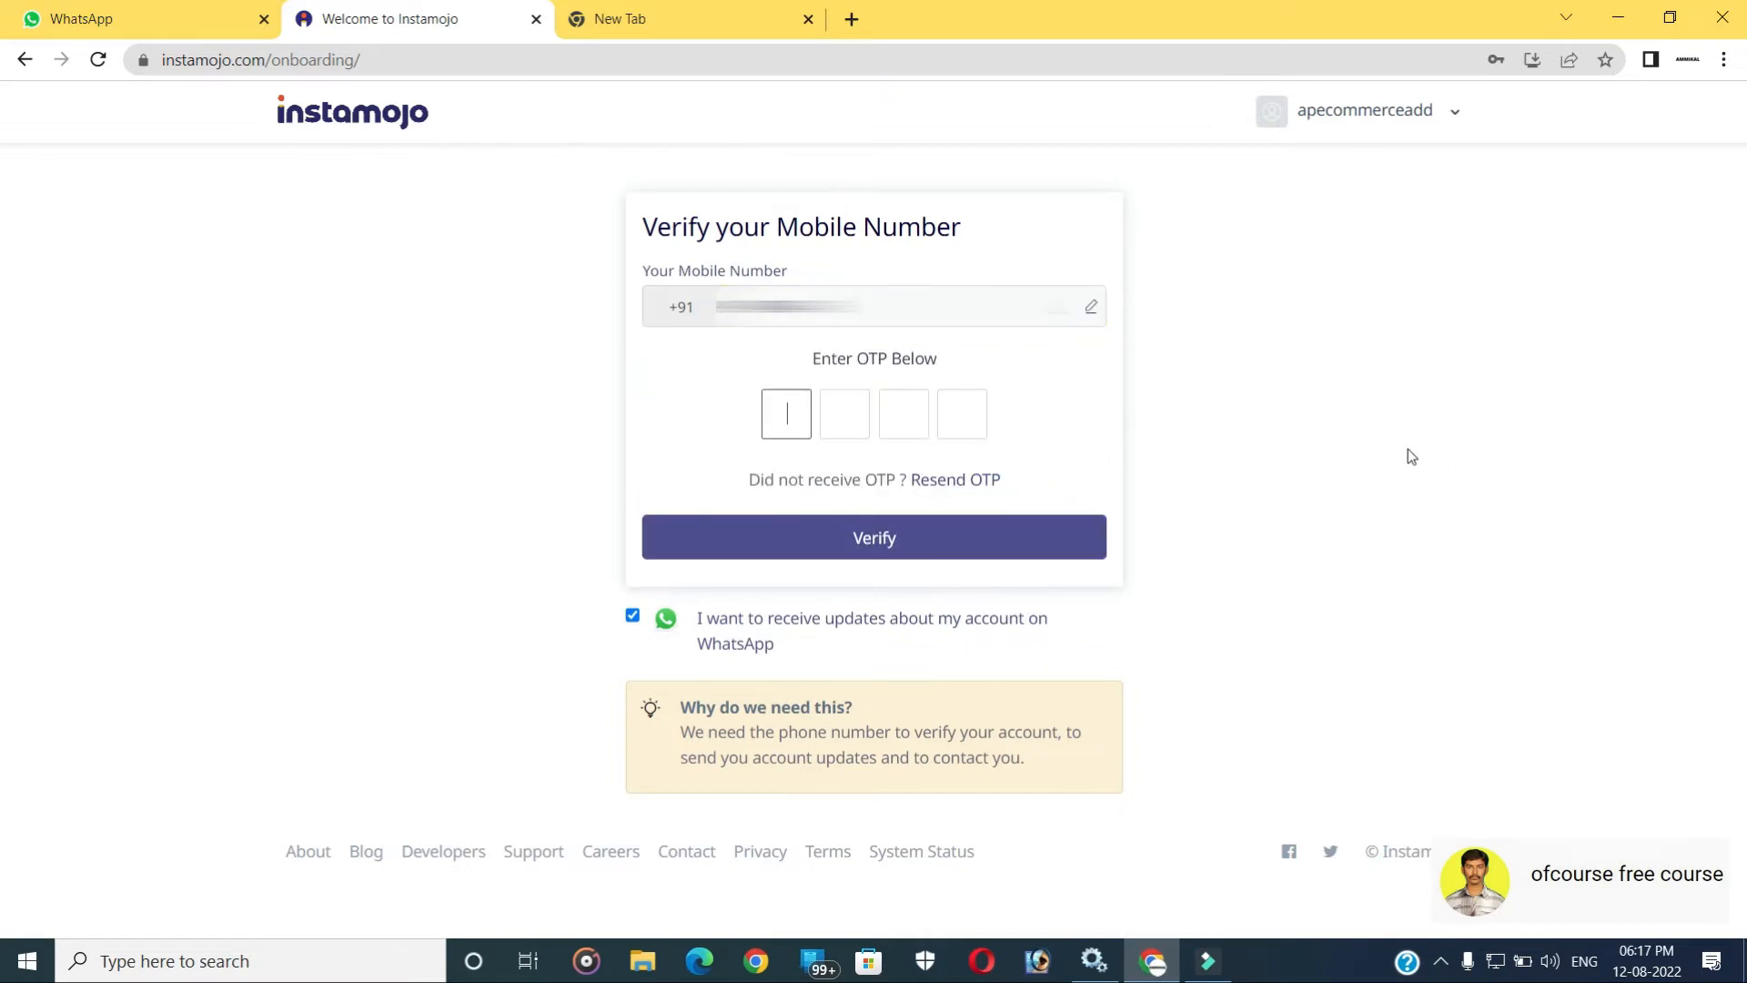
left_click(874, 545)
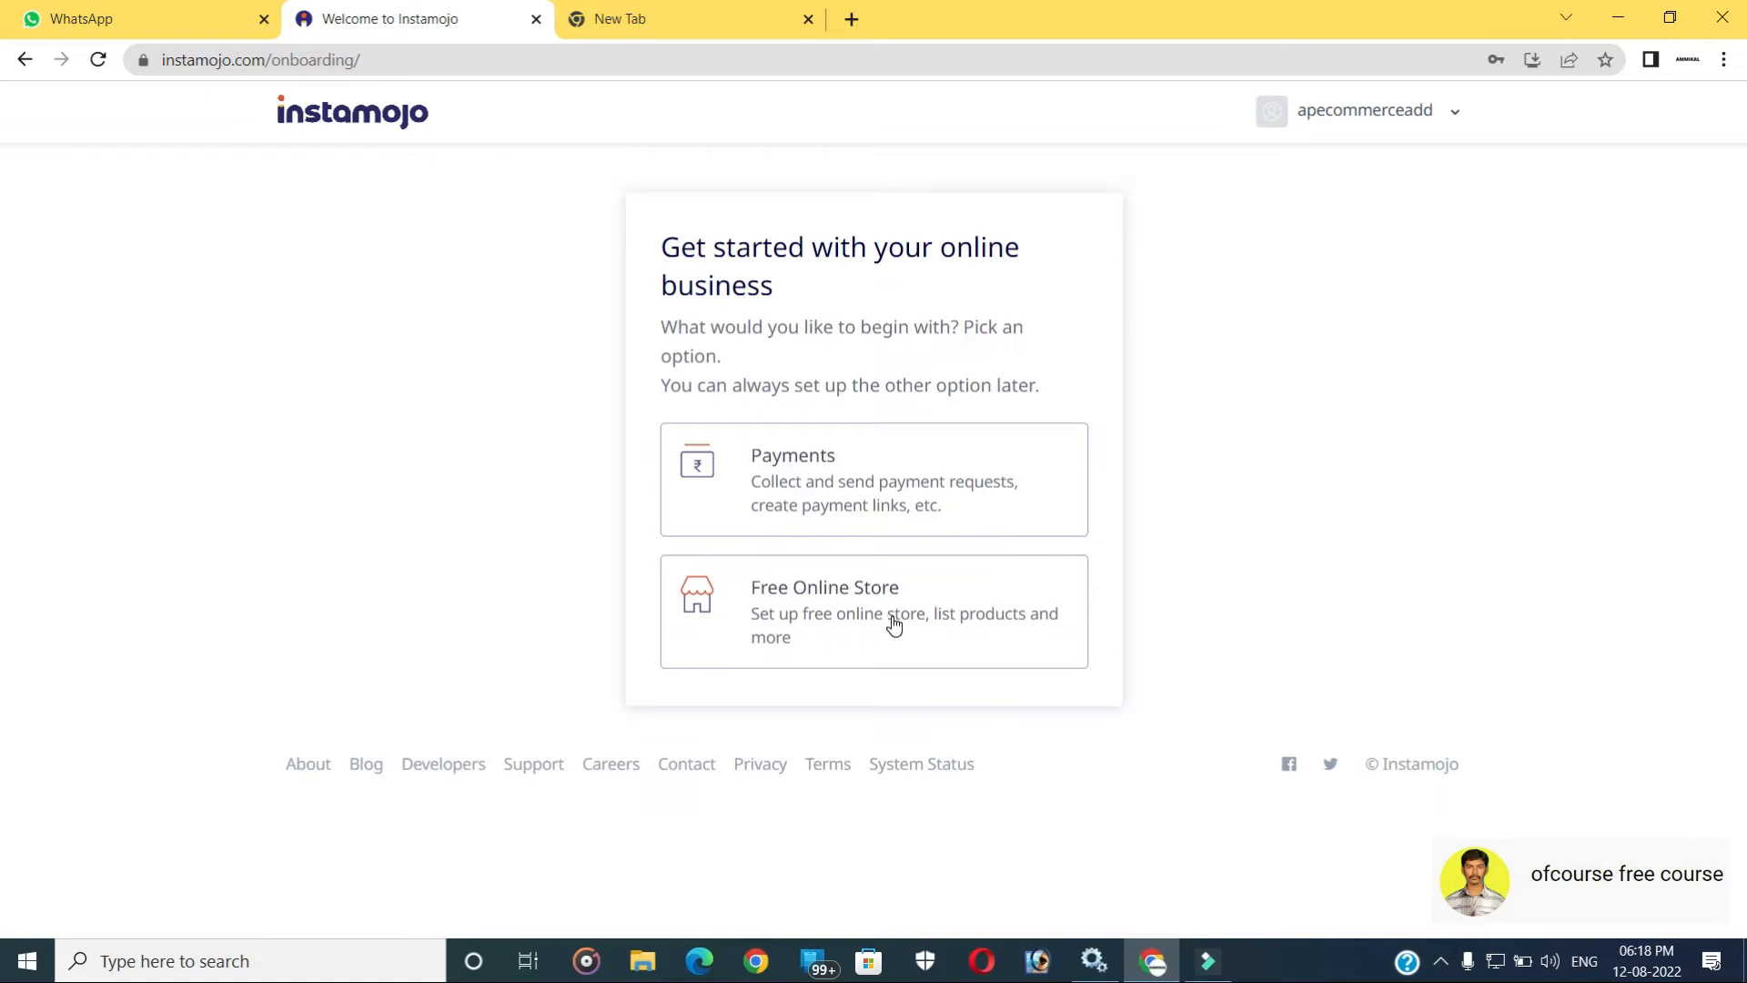
Step: Choose Payments, enter the payment-link username, and continue to Business Details
left_click(834, 490)
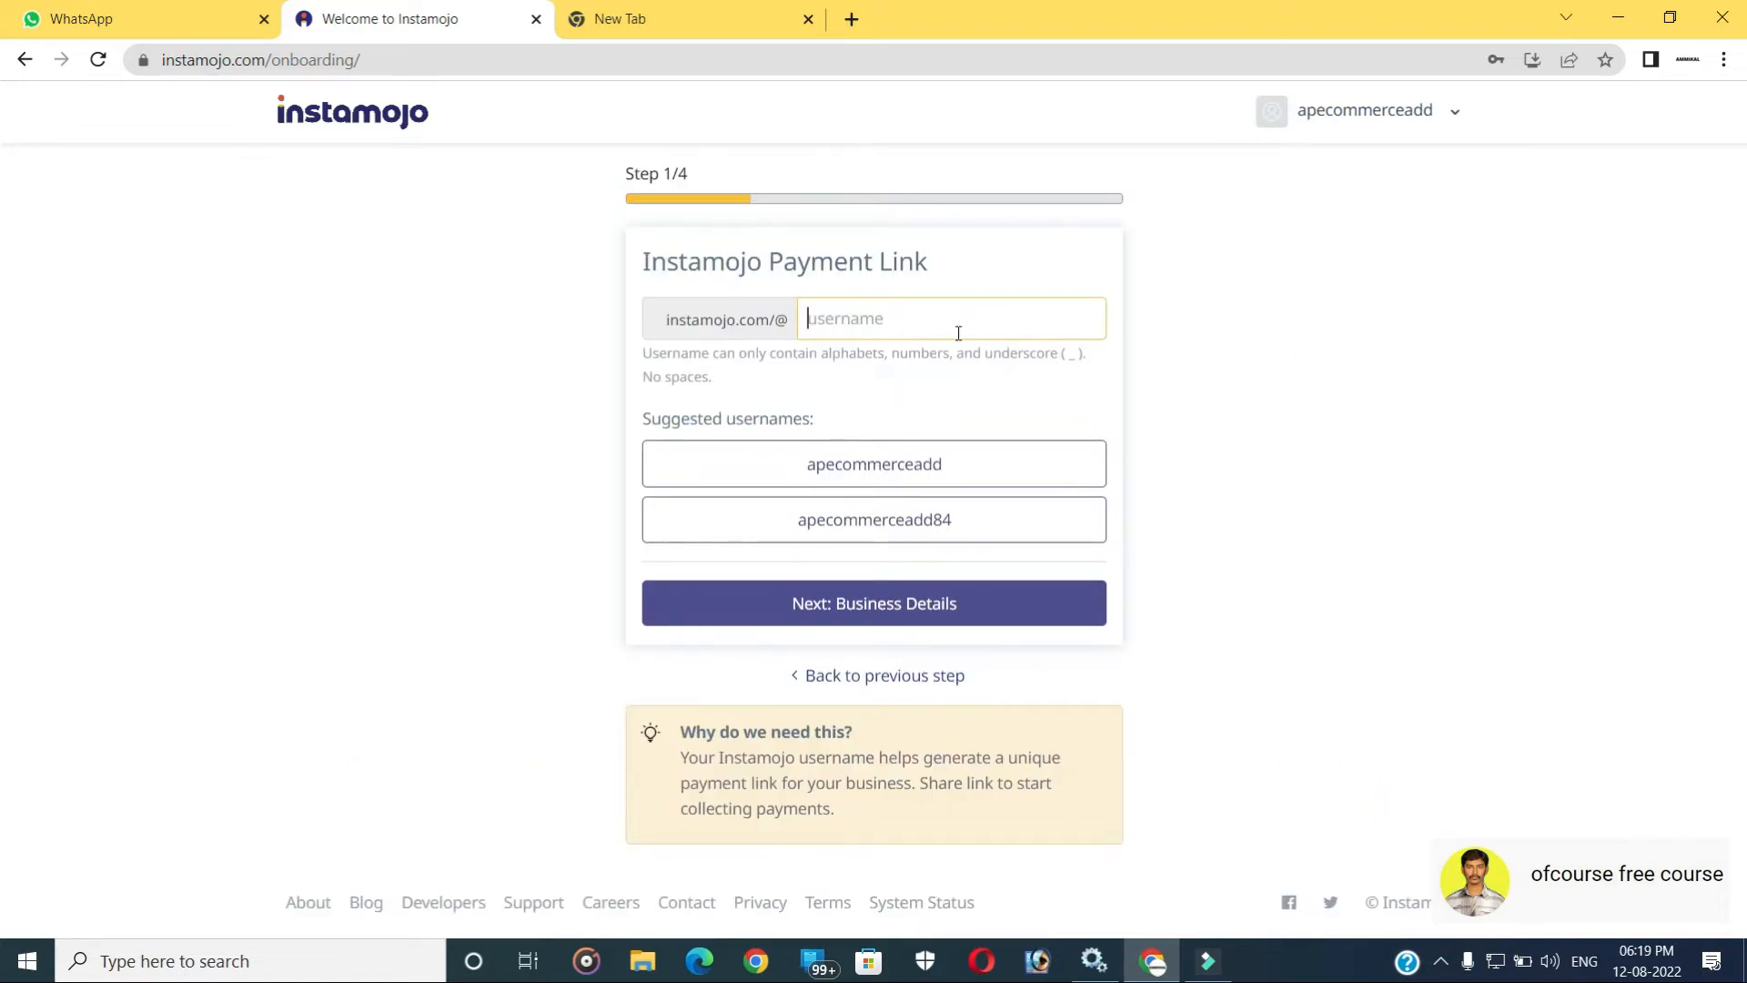
type("Meharaj")
left_click(876, 619)
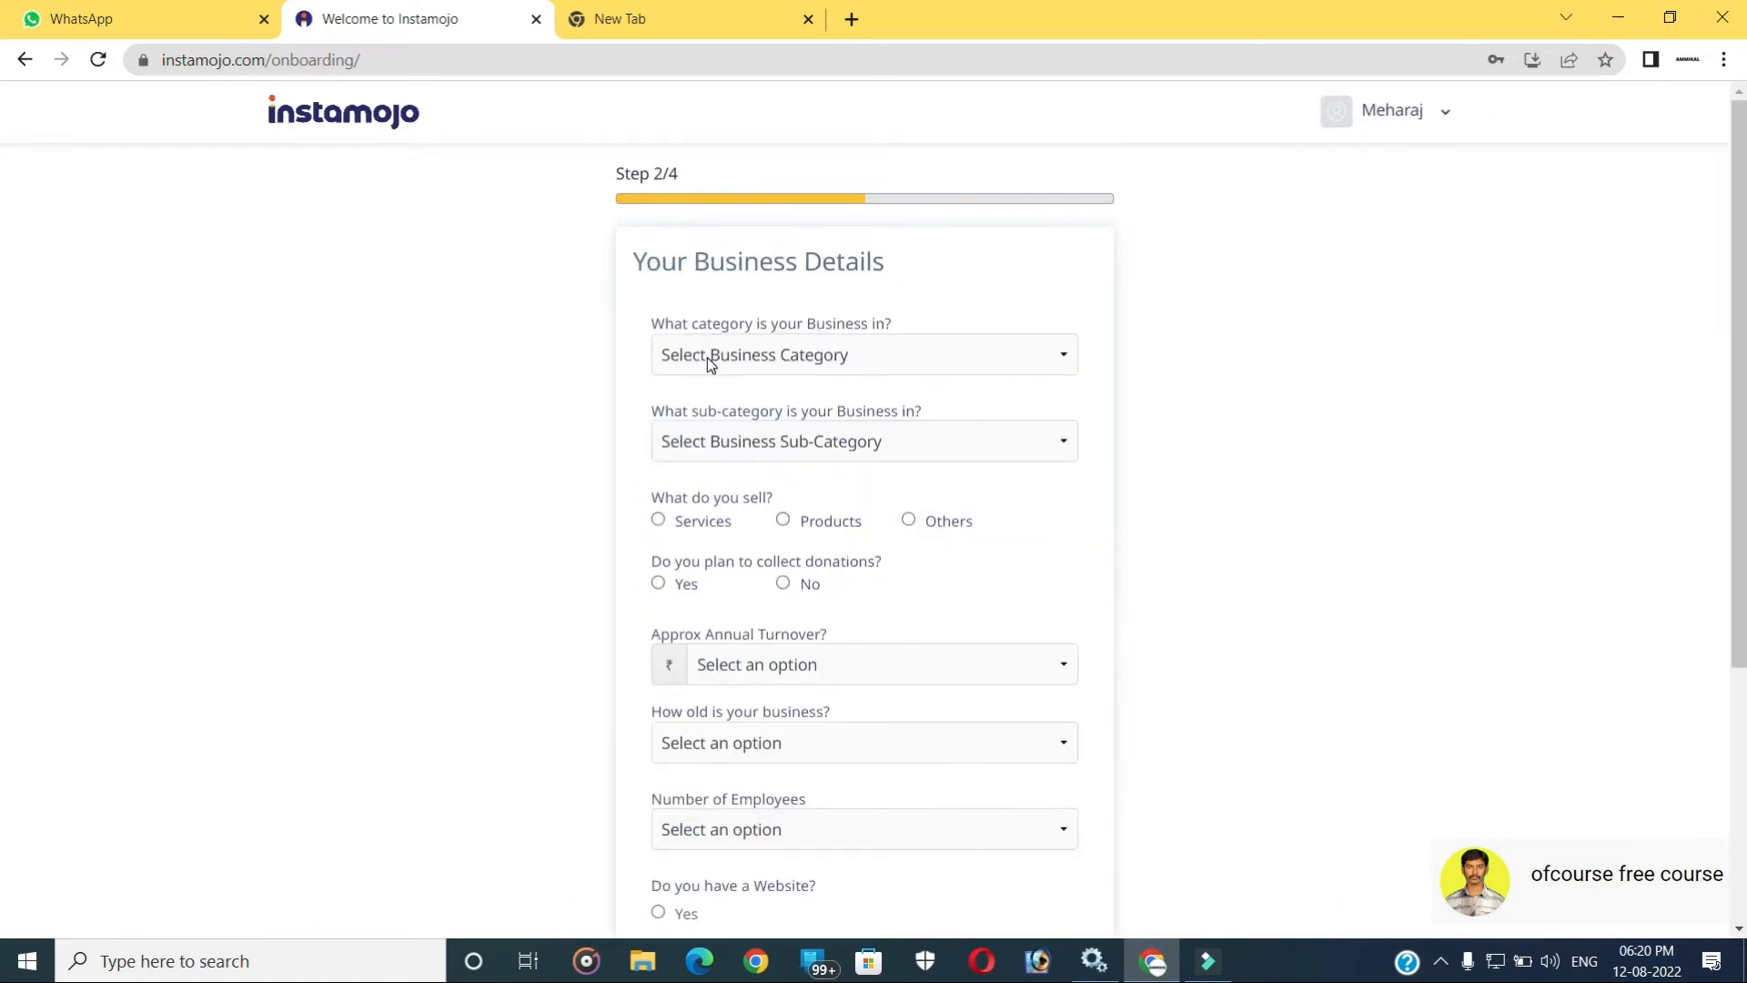
Step: Set category Services - Others, sub-category Consulting services, selling Others, and No donations
left_click(784, 363)
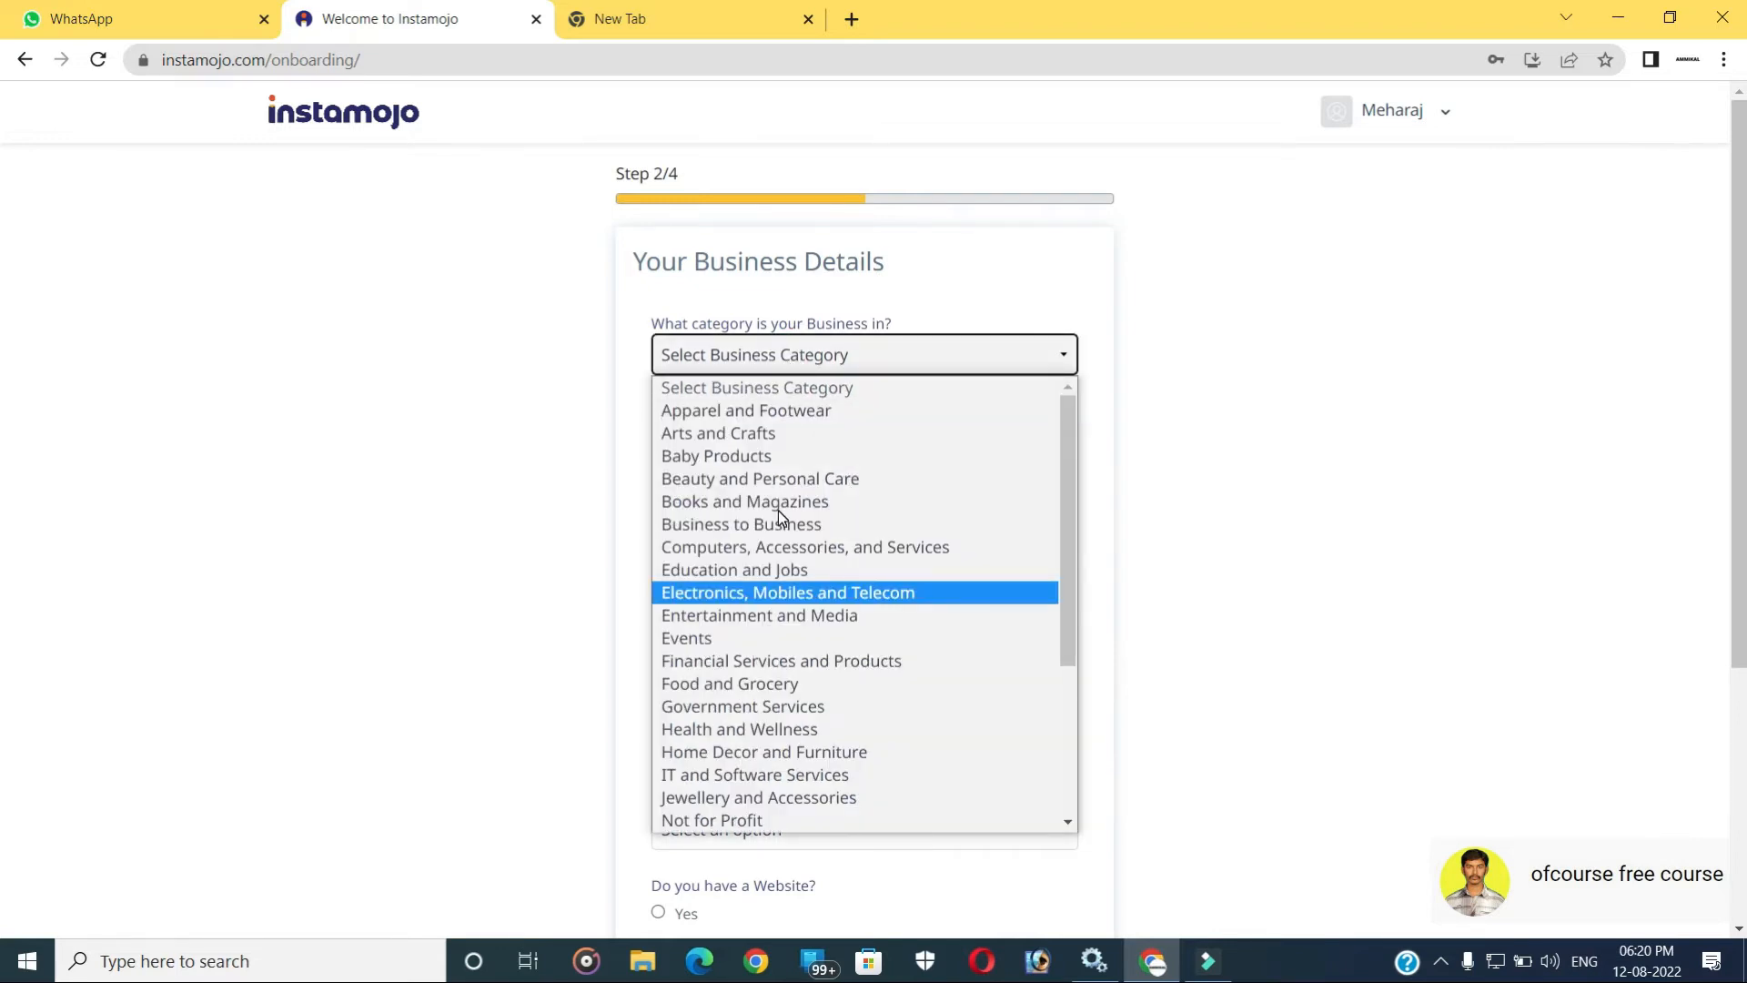
scroll(778, 510, "down", 3)
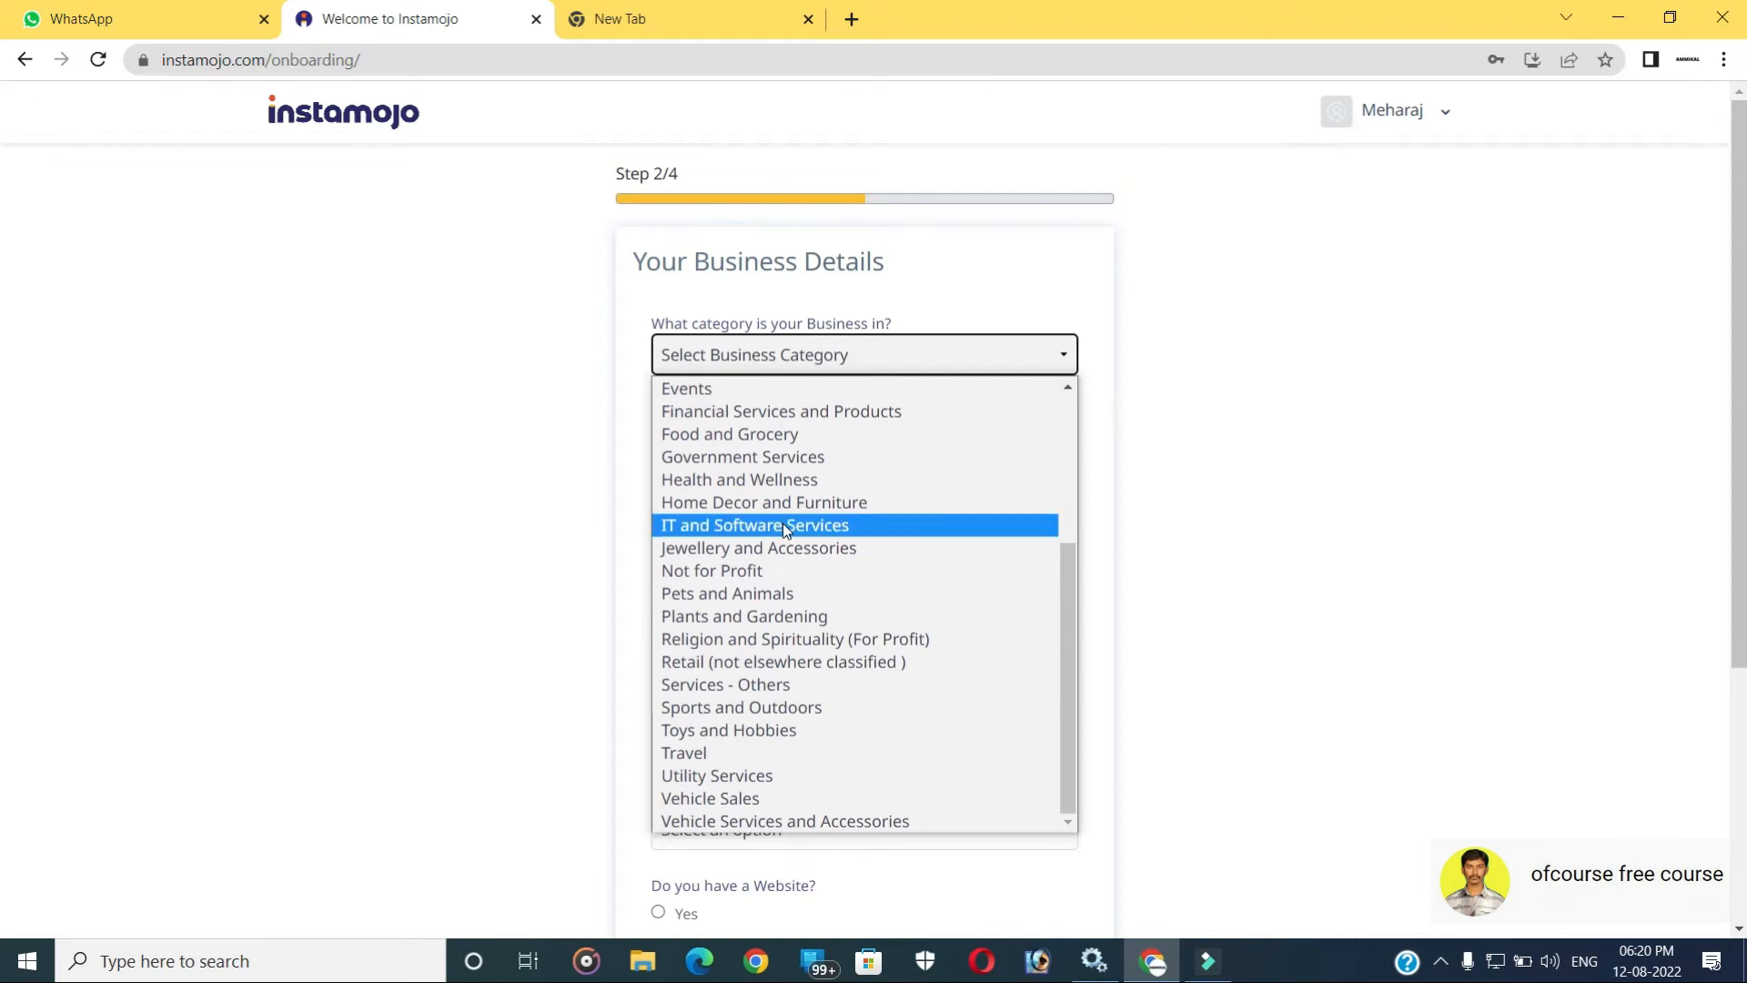
left_click(778, 688)
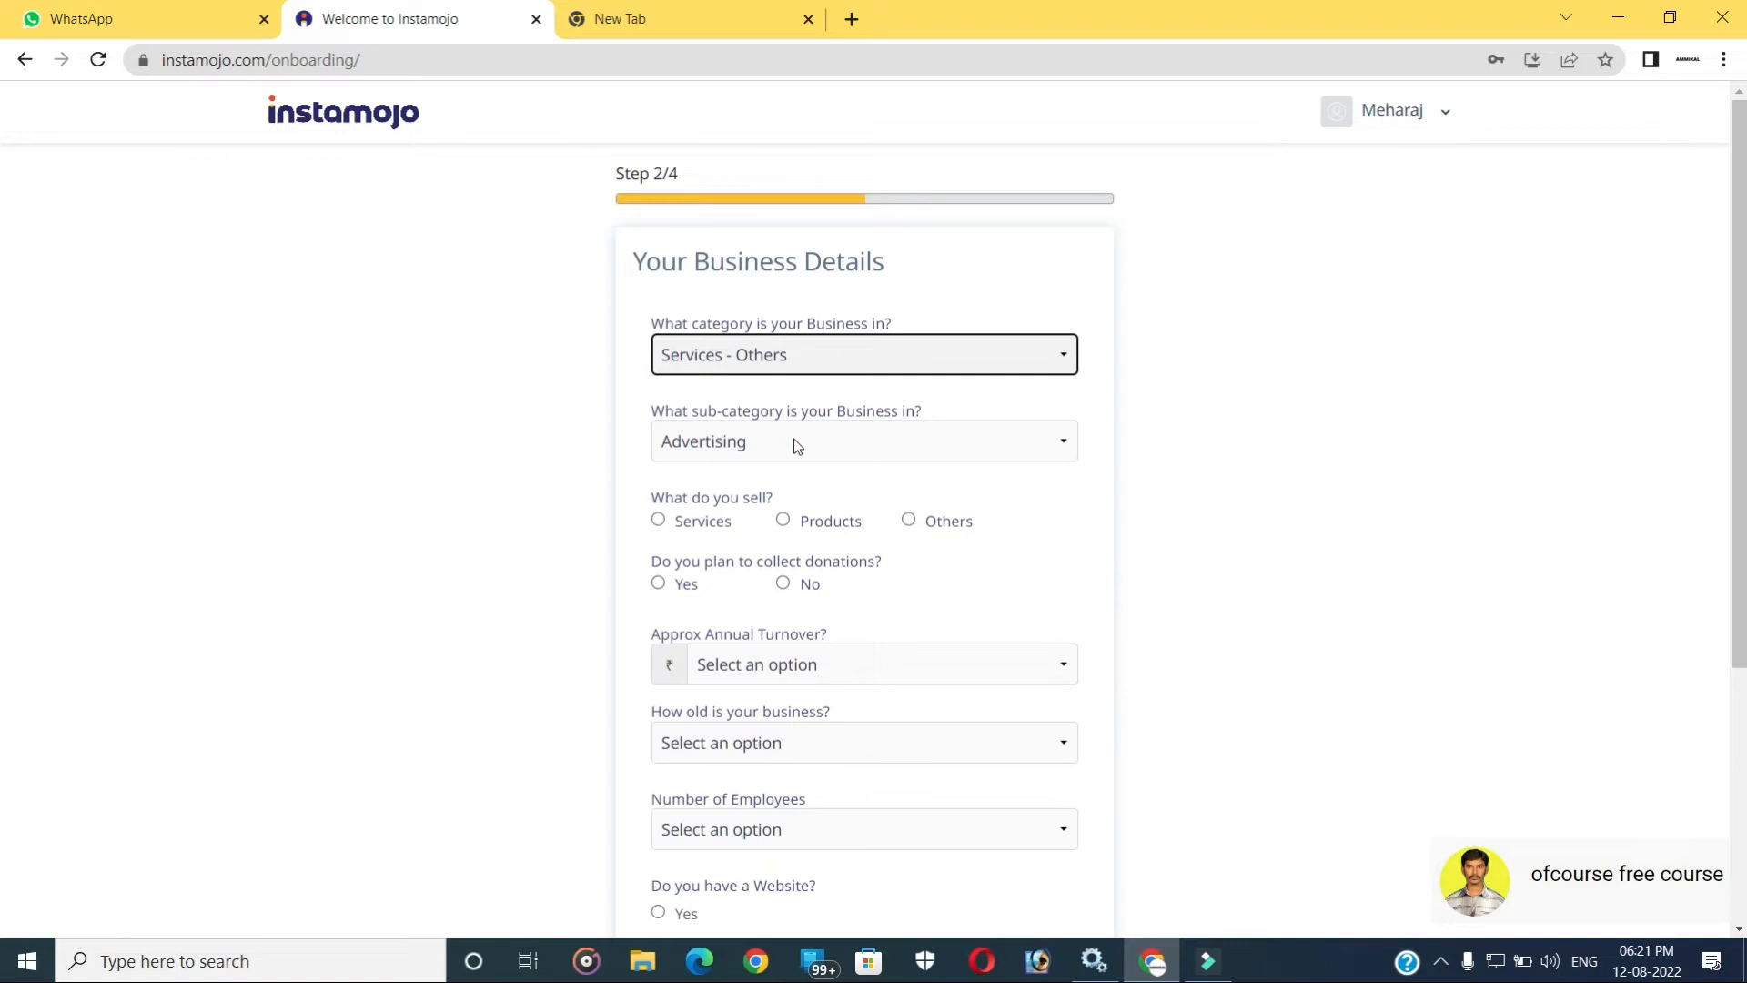
left_click(739, 444)
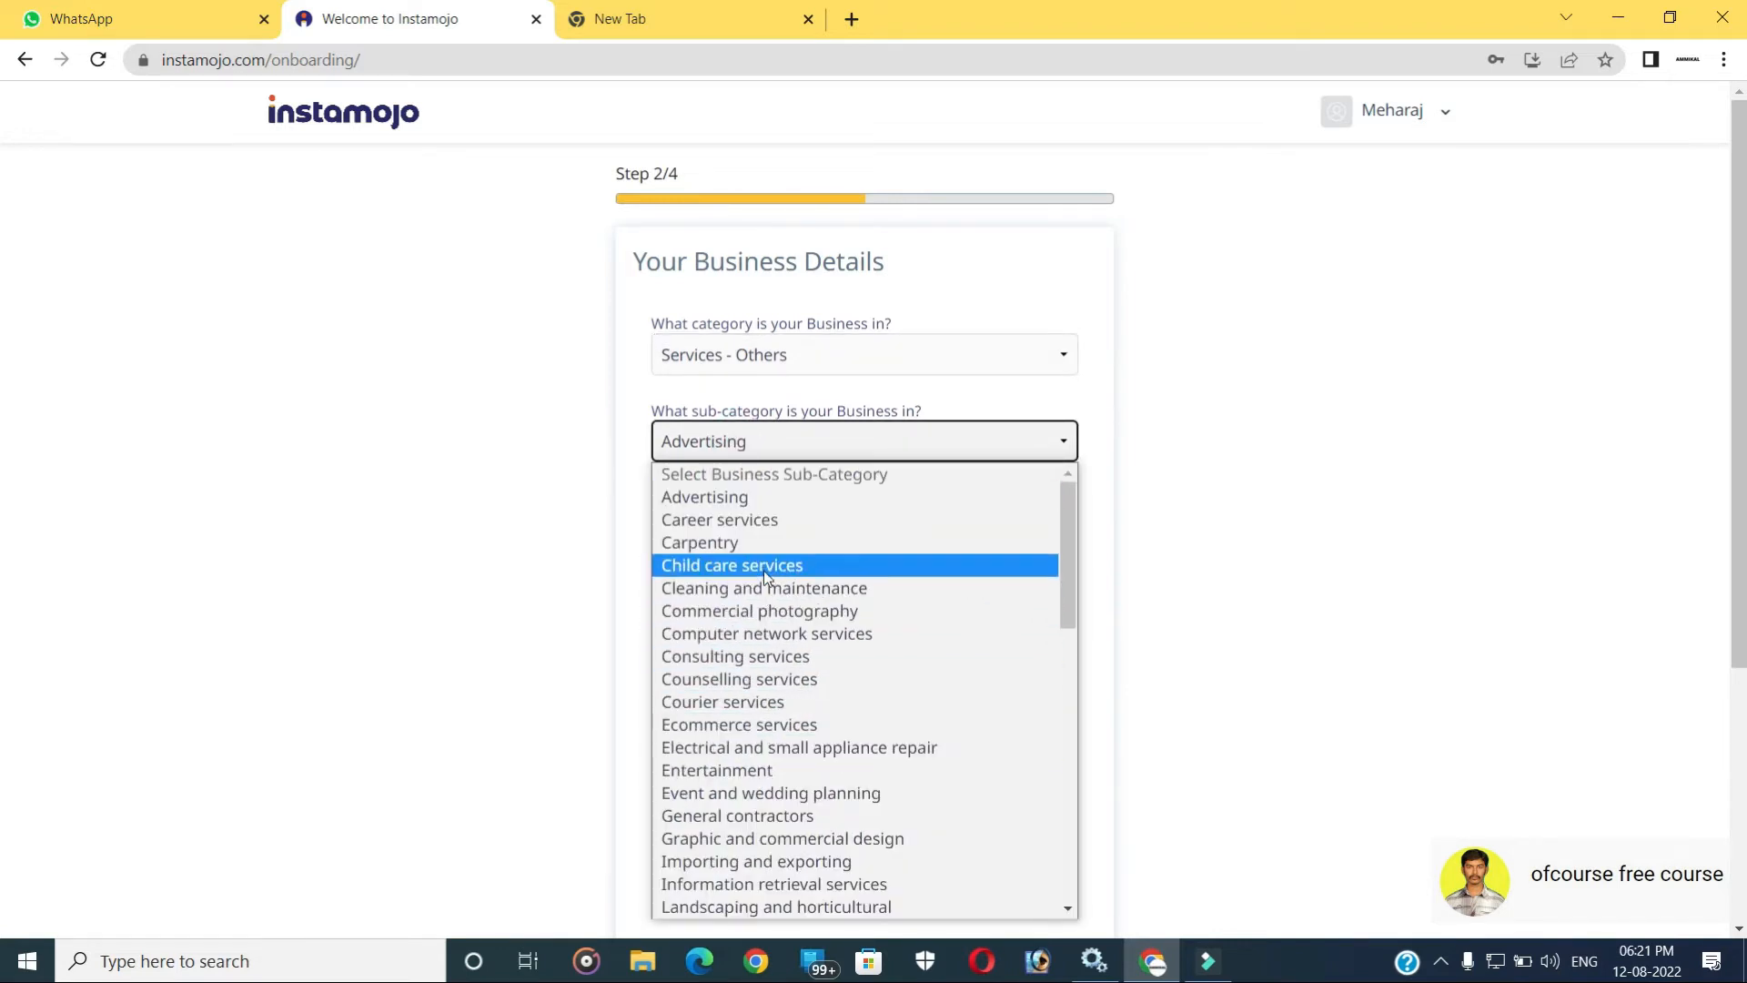
left_click(778, 659)
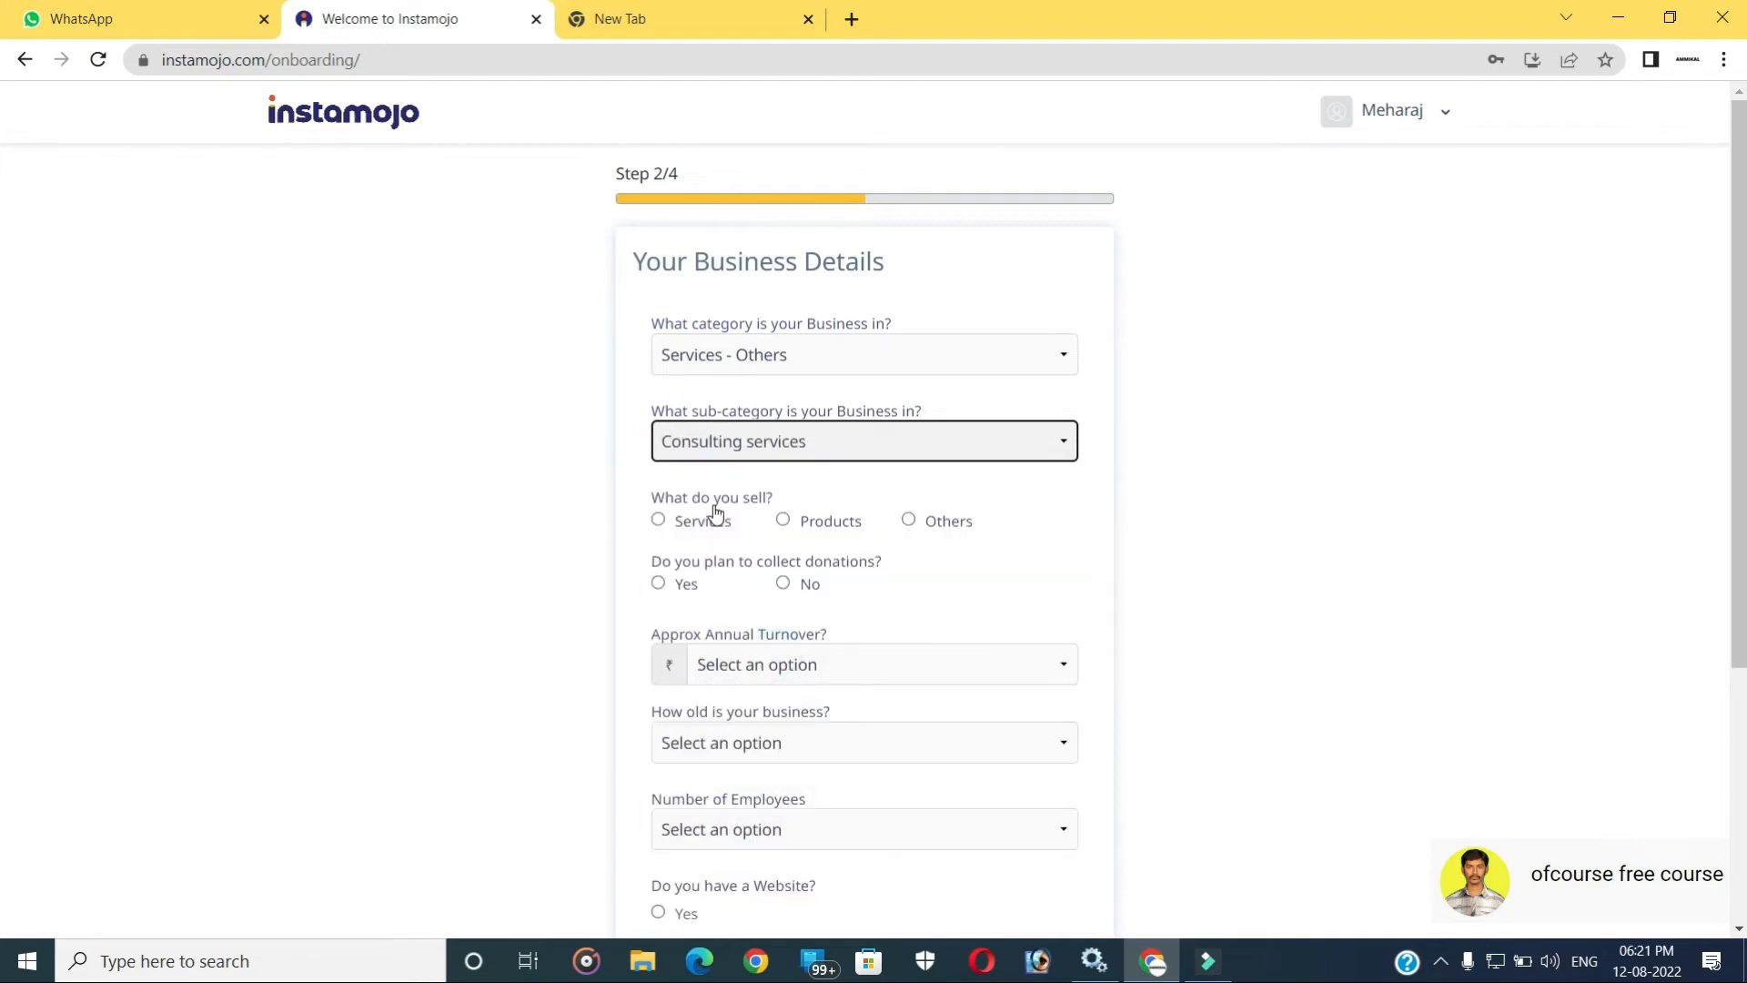
left_click(908, 521)
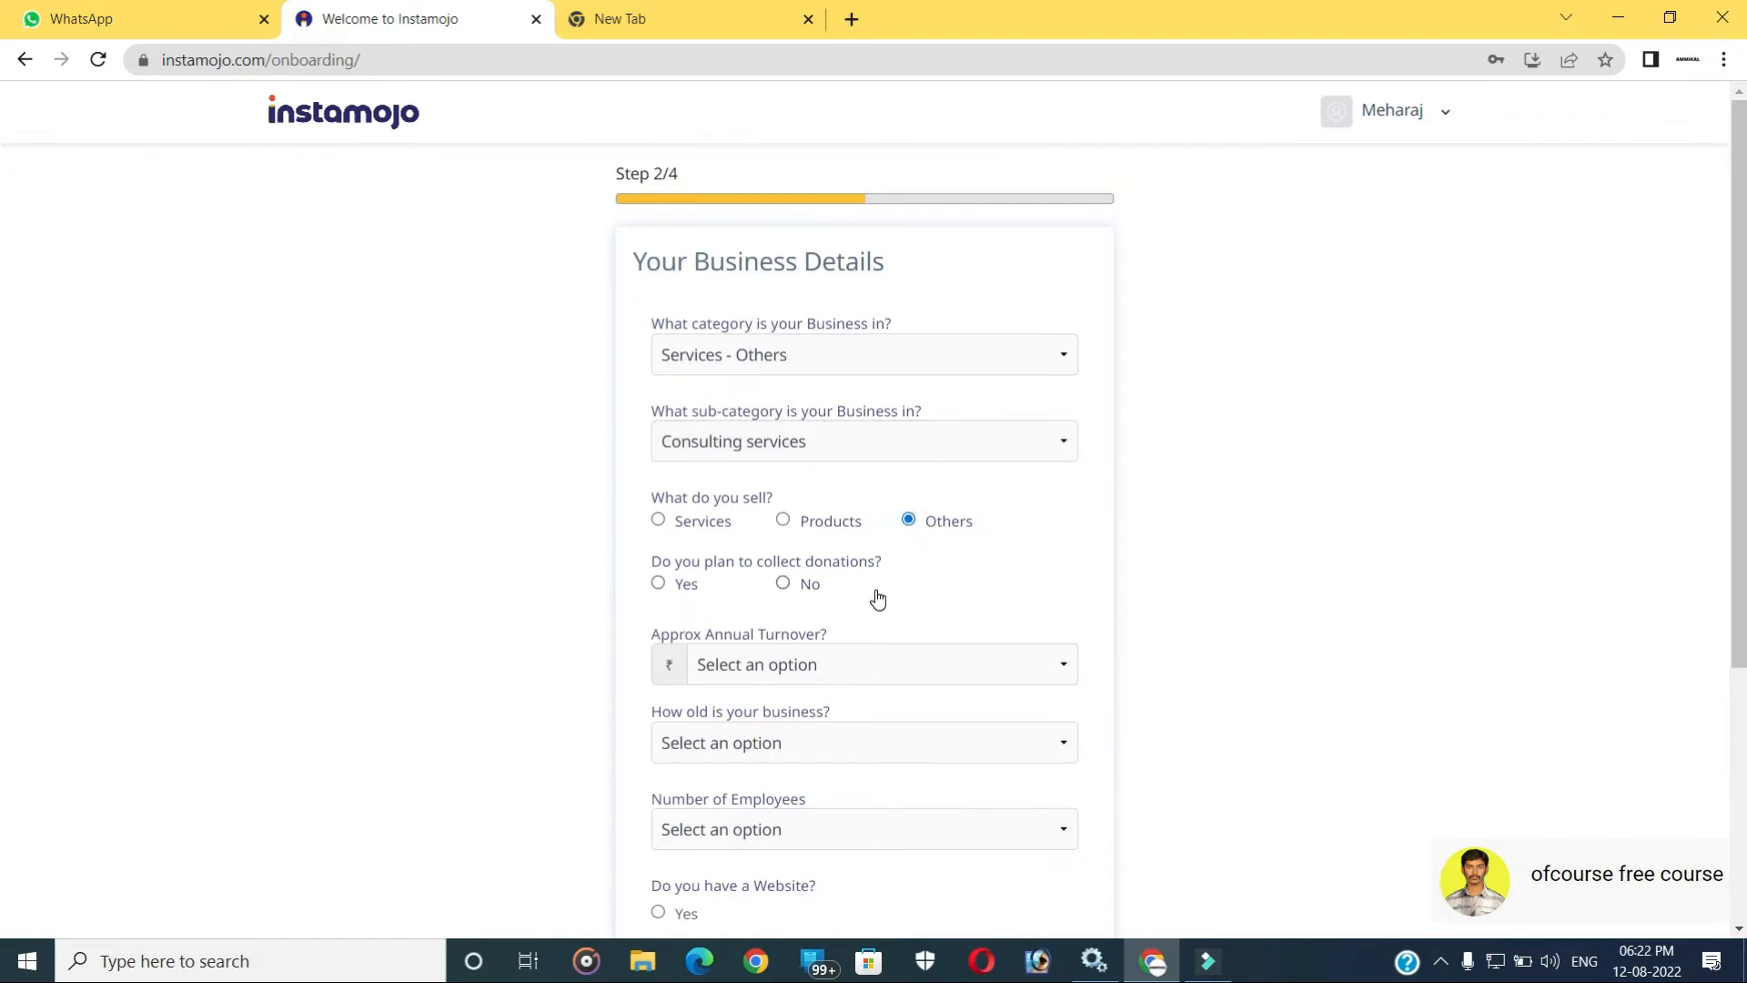
left_click(782, 584)
Step: Set turnover to 0 (starting now), a brand-new business, Self Employed, and website Yes
scroll(801, 594, "down", 1)
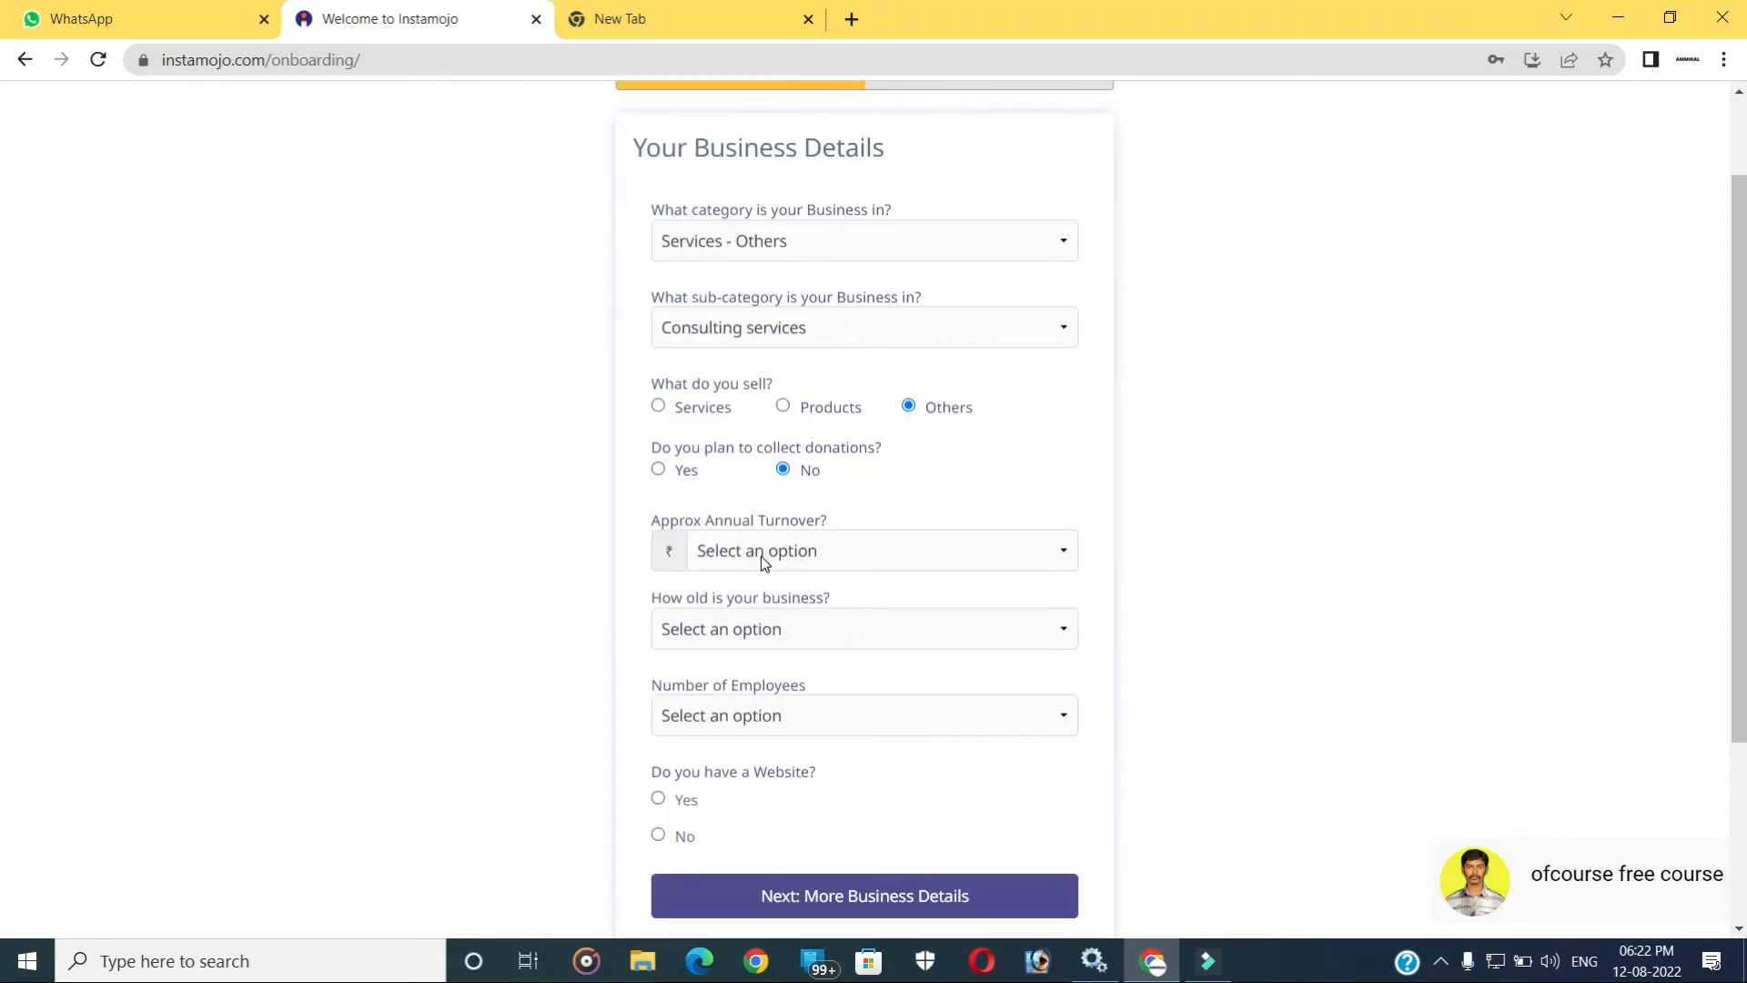
left_click(772, 557)
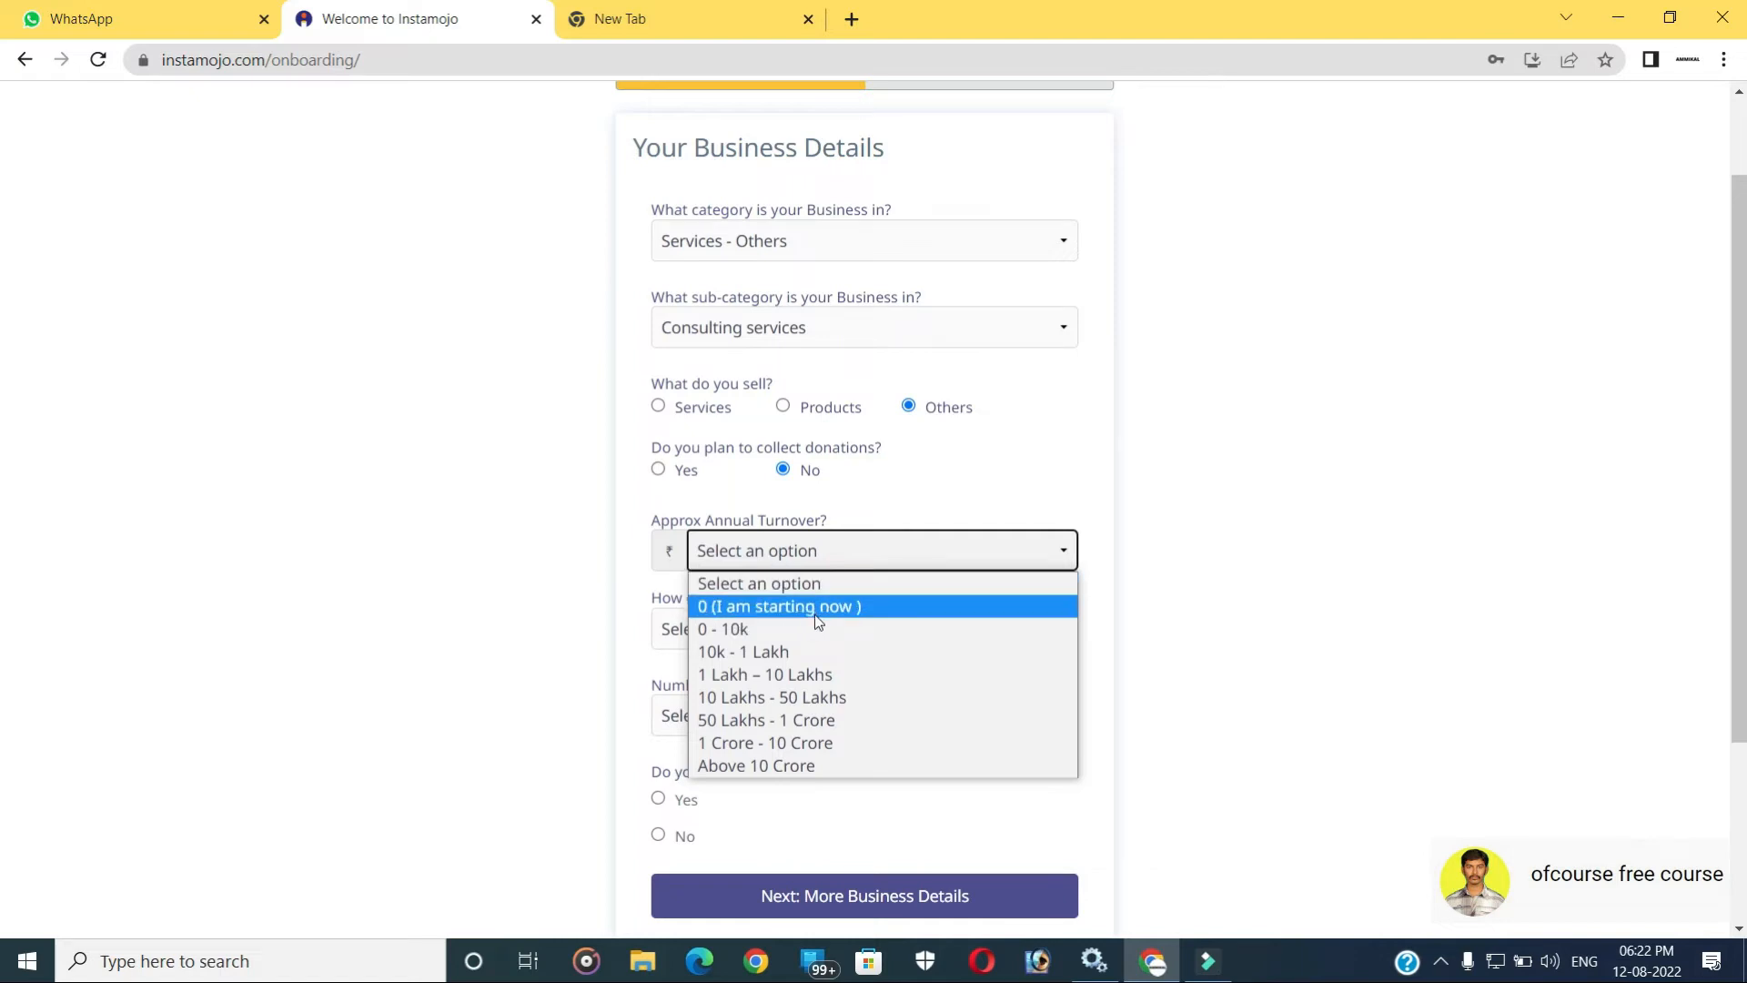
left_click(787, 608)
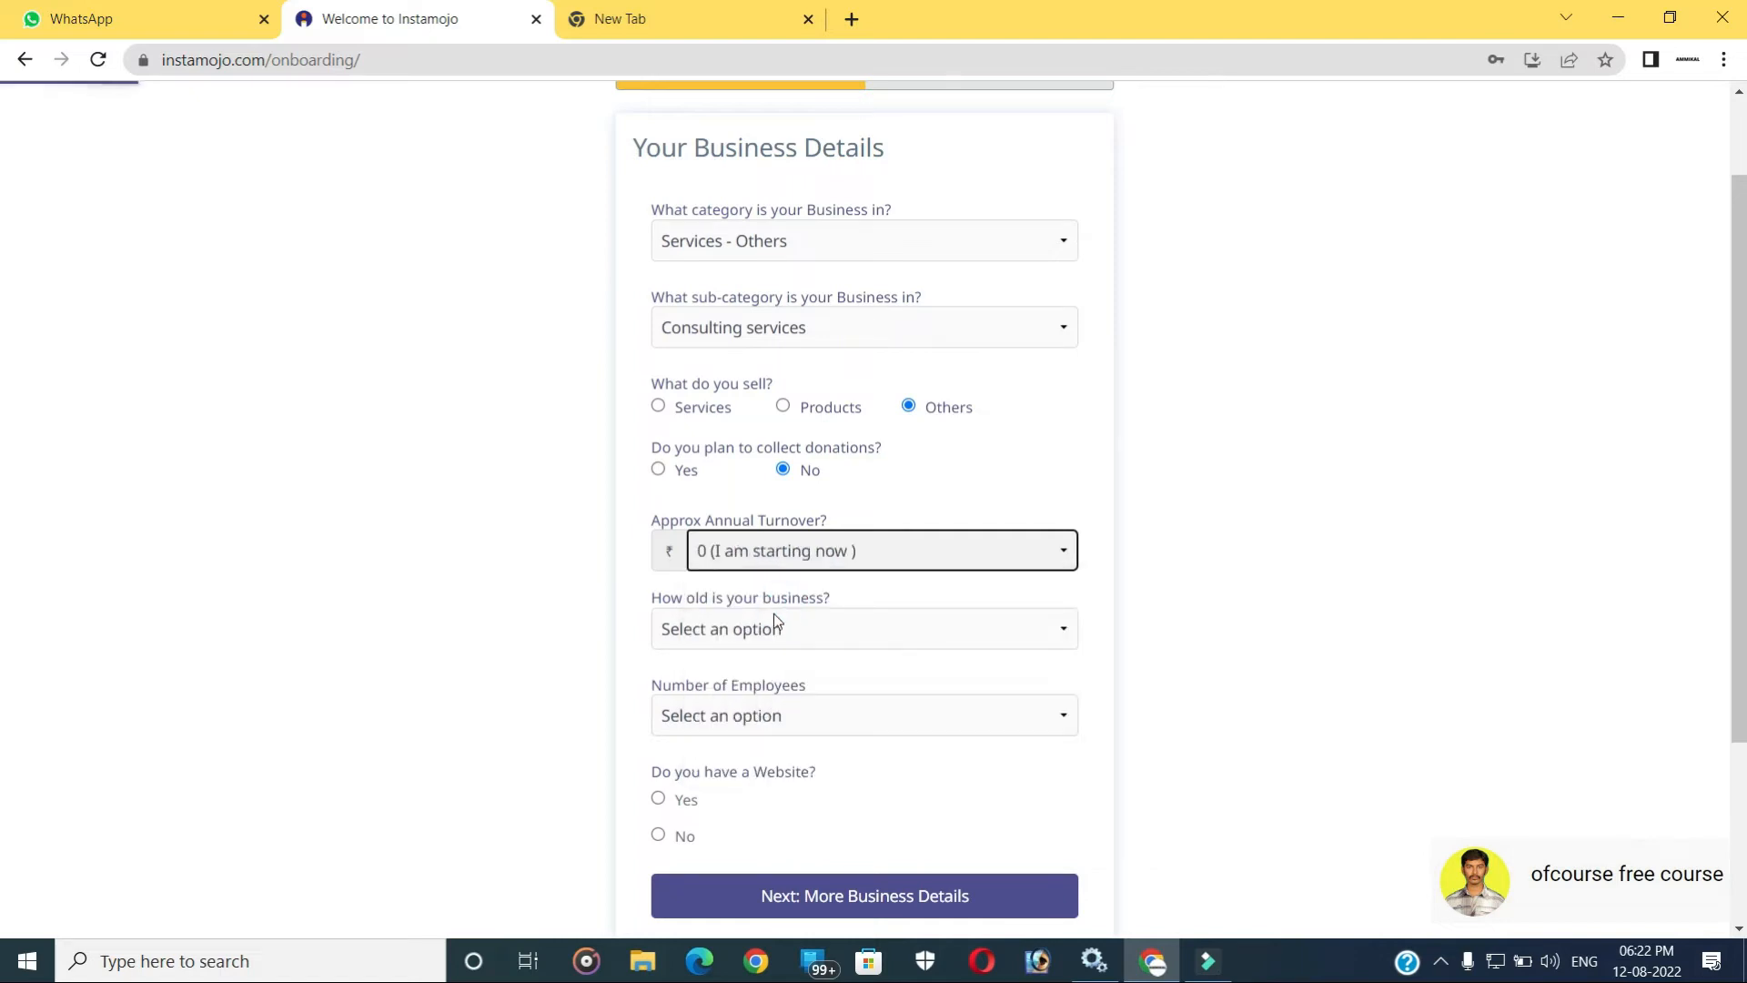
left_click(760, 629)
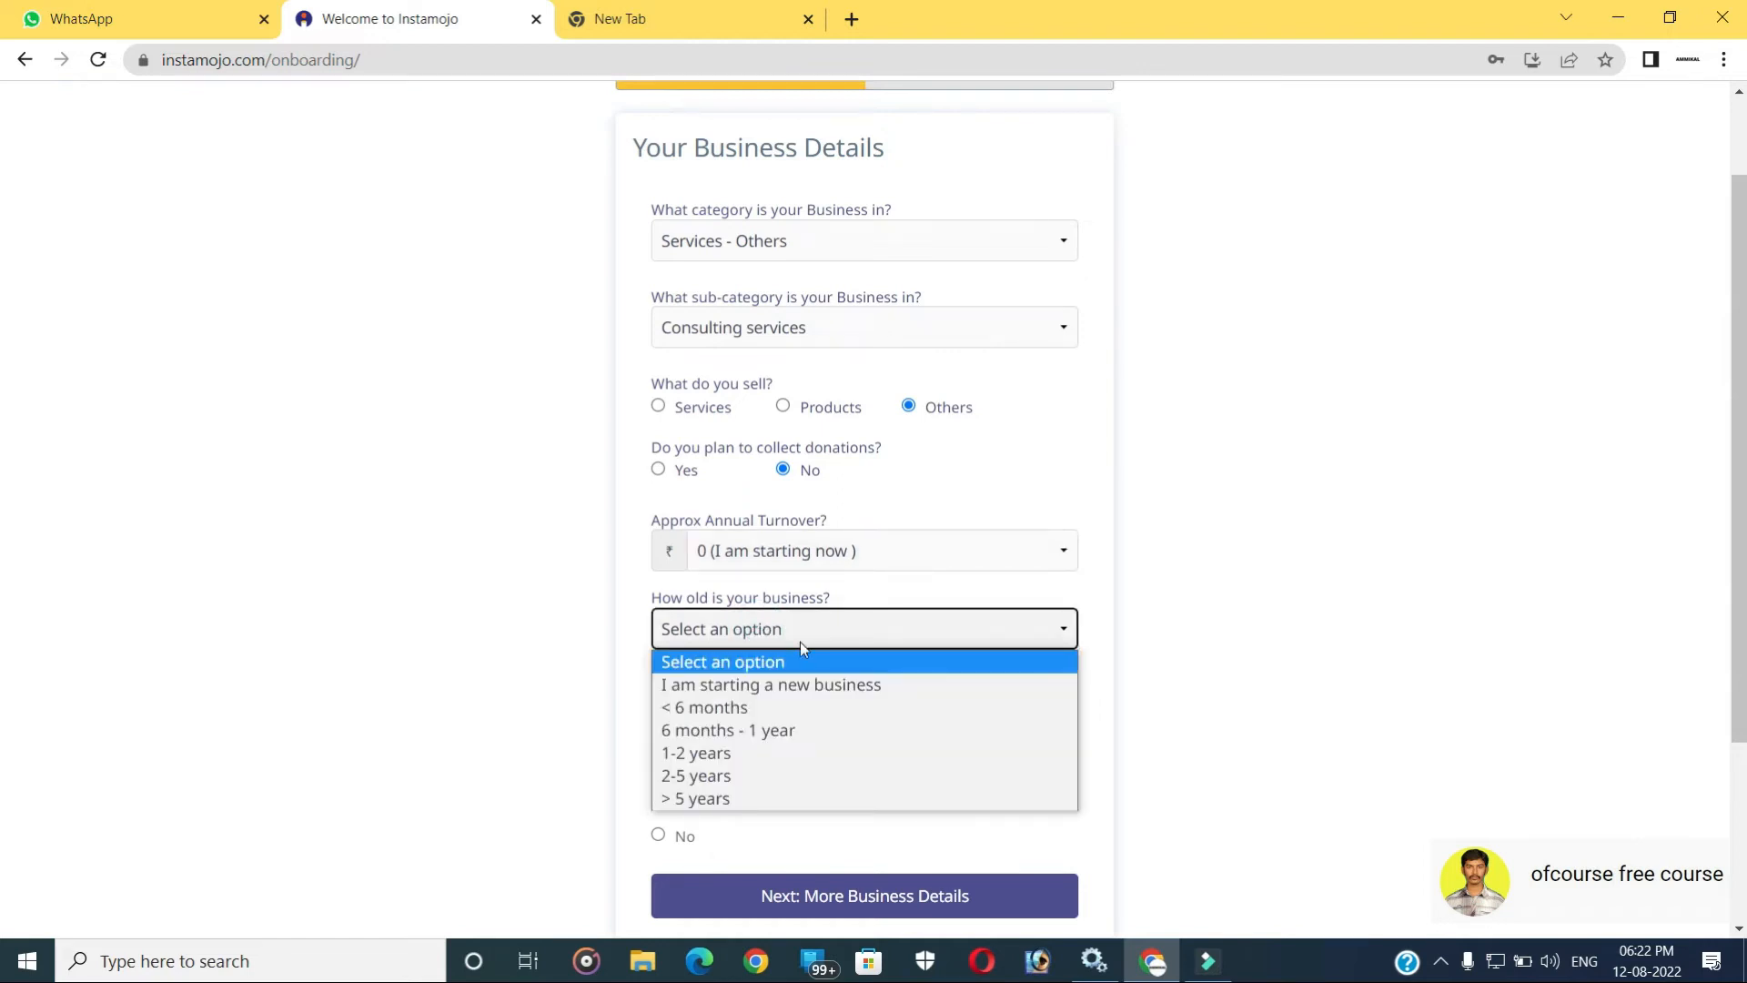
left_click(837, 685)
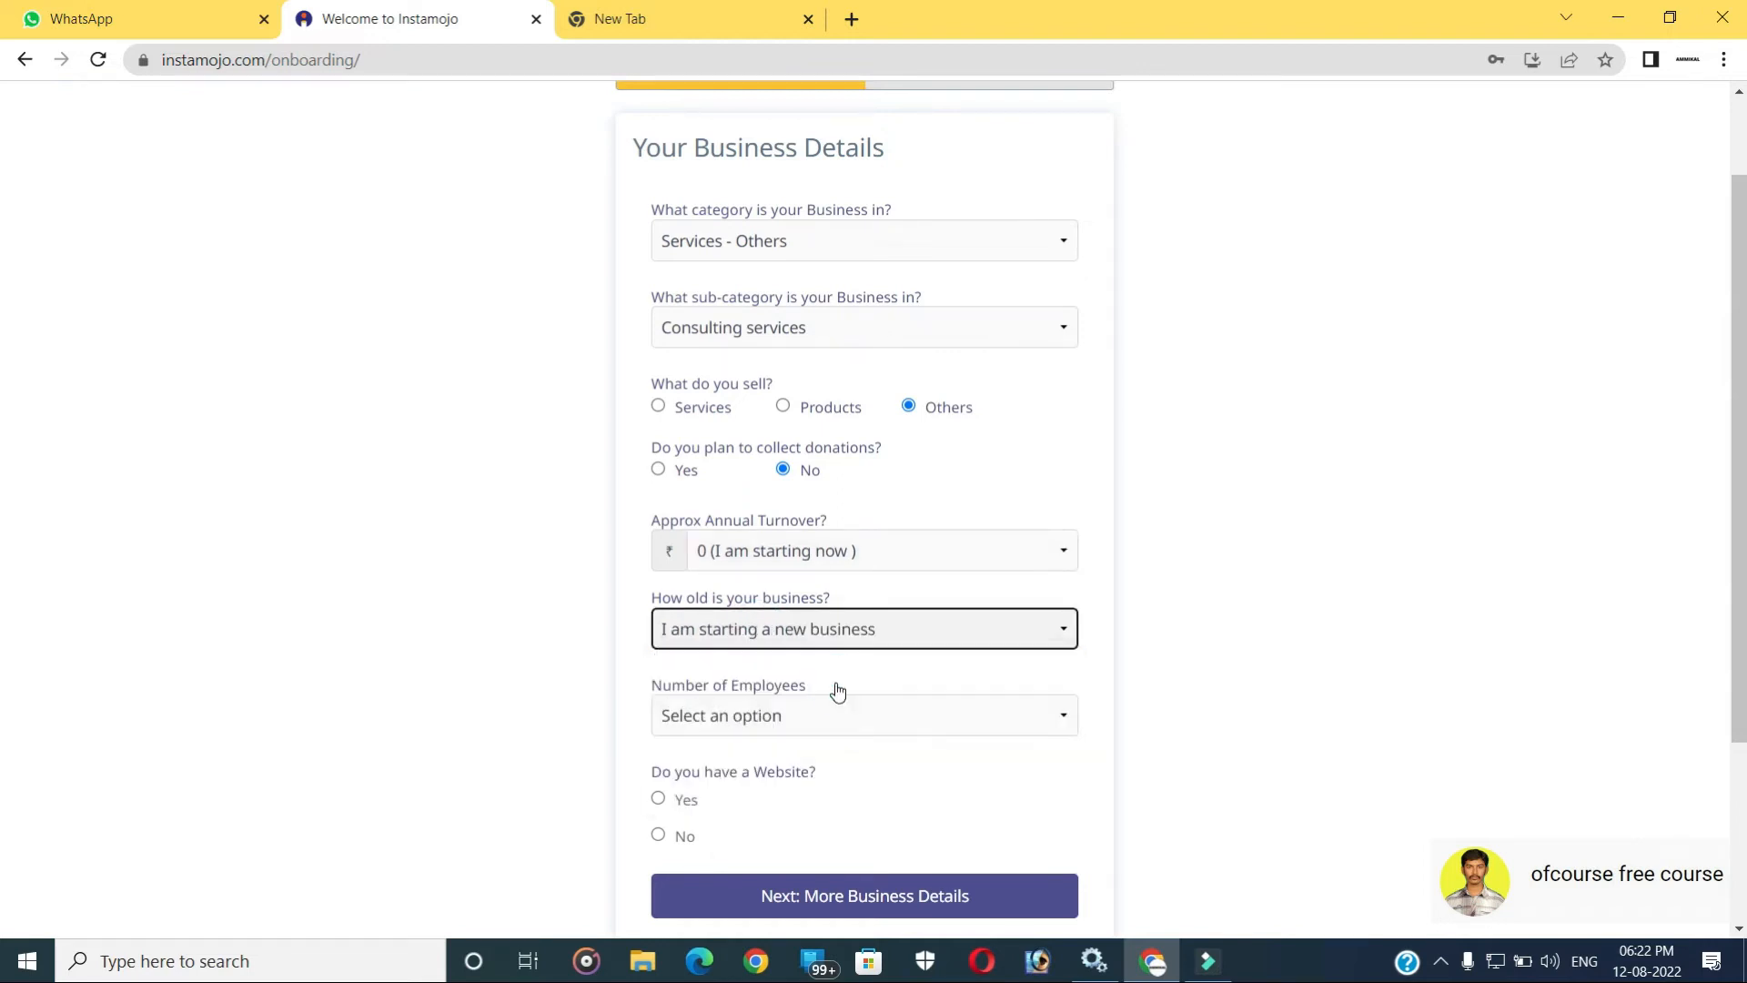
left_click(761, 719)
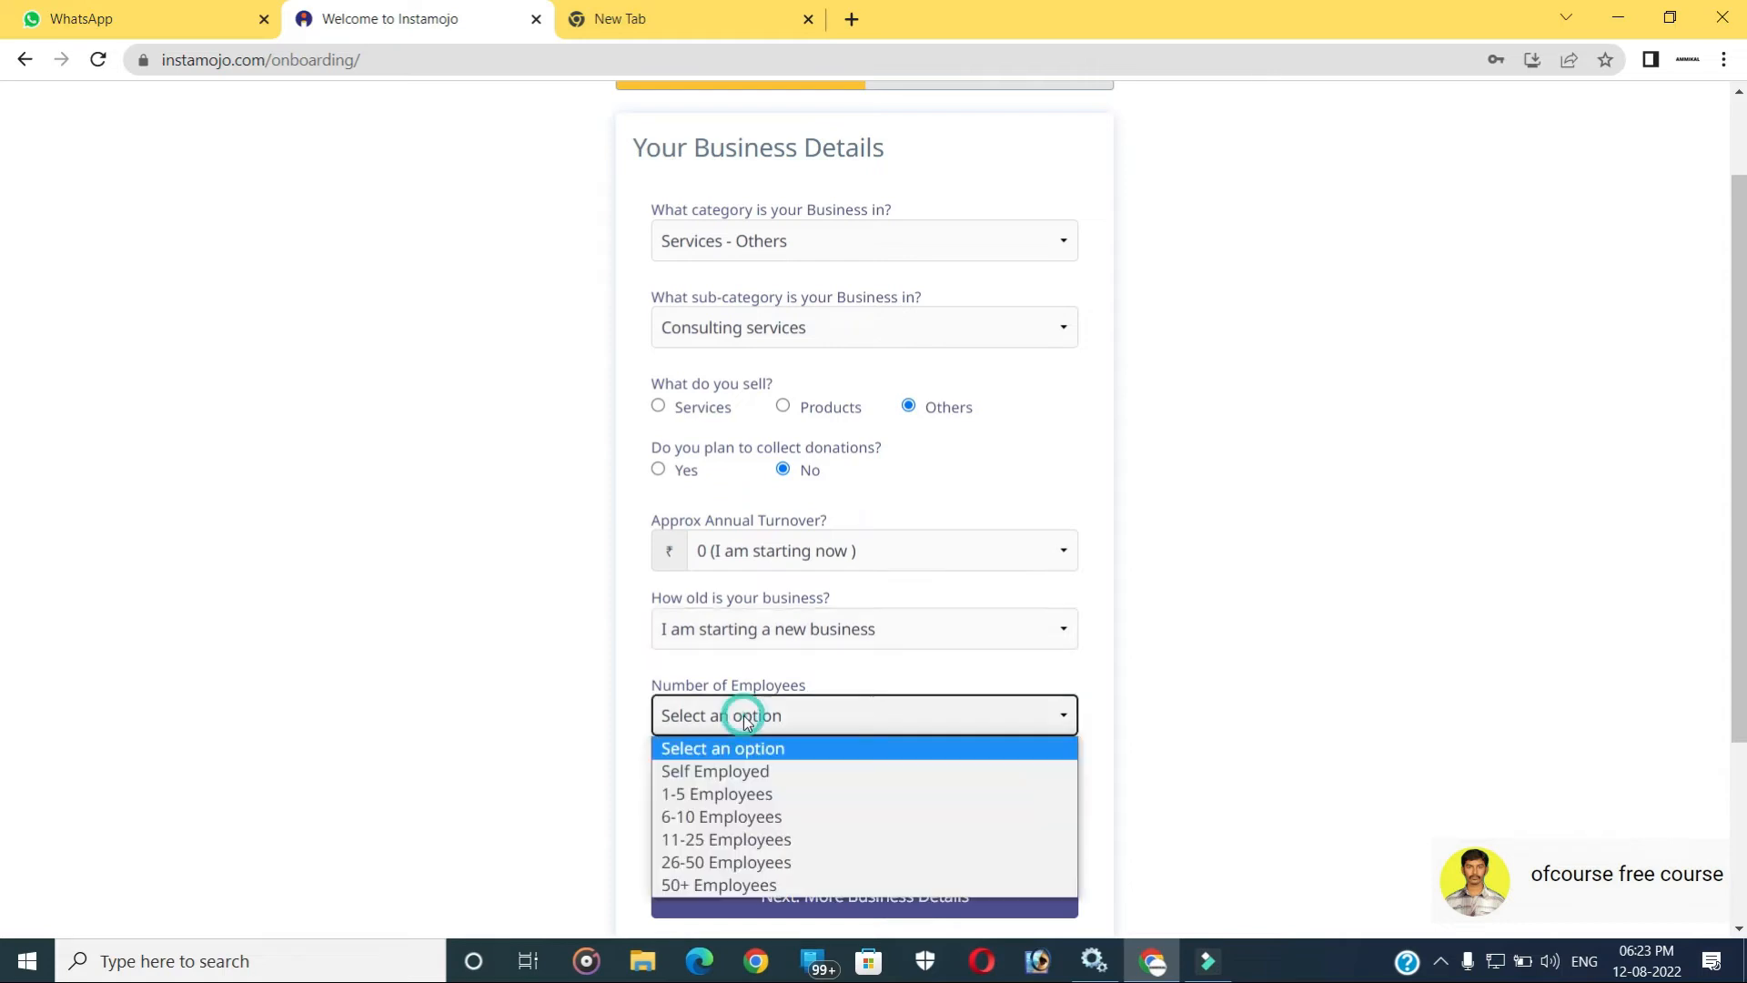
left_click(764, 772)
scroll(851, 637, "down", 1)
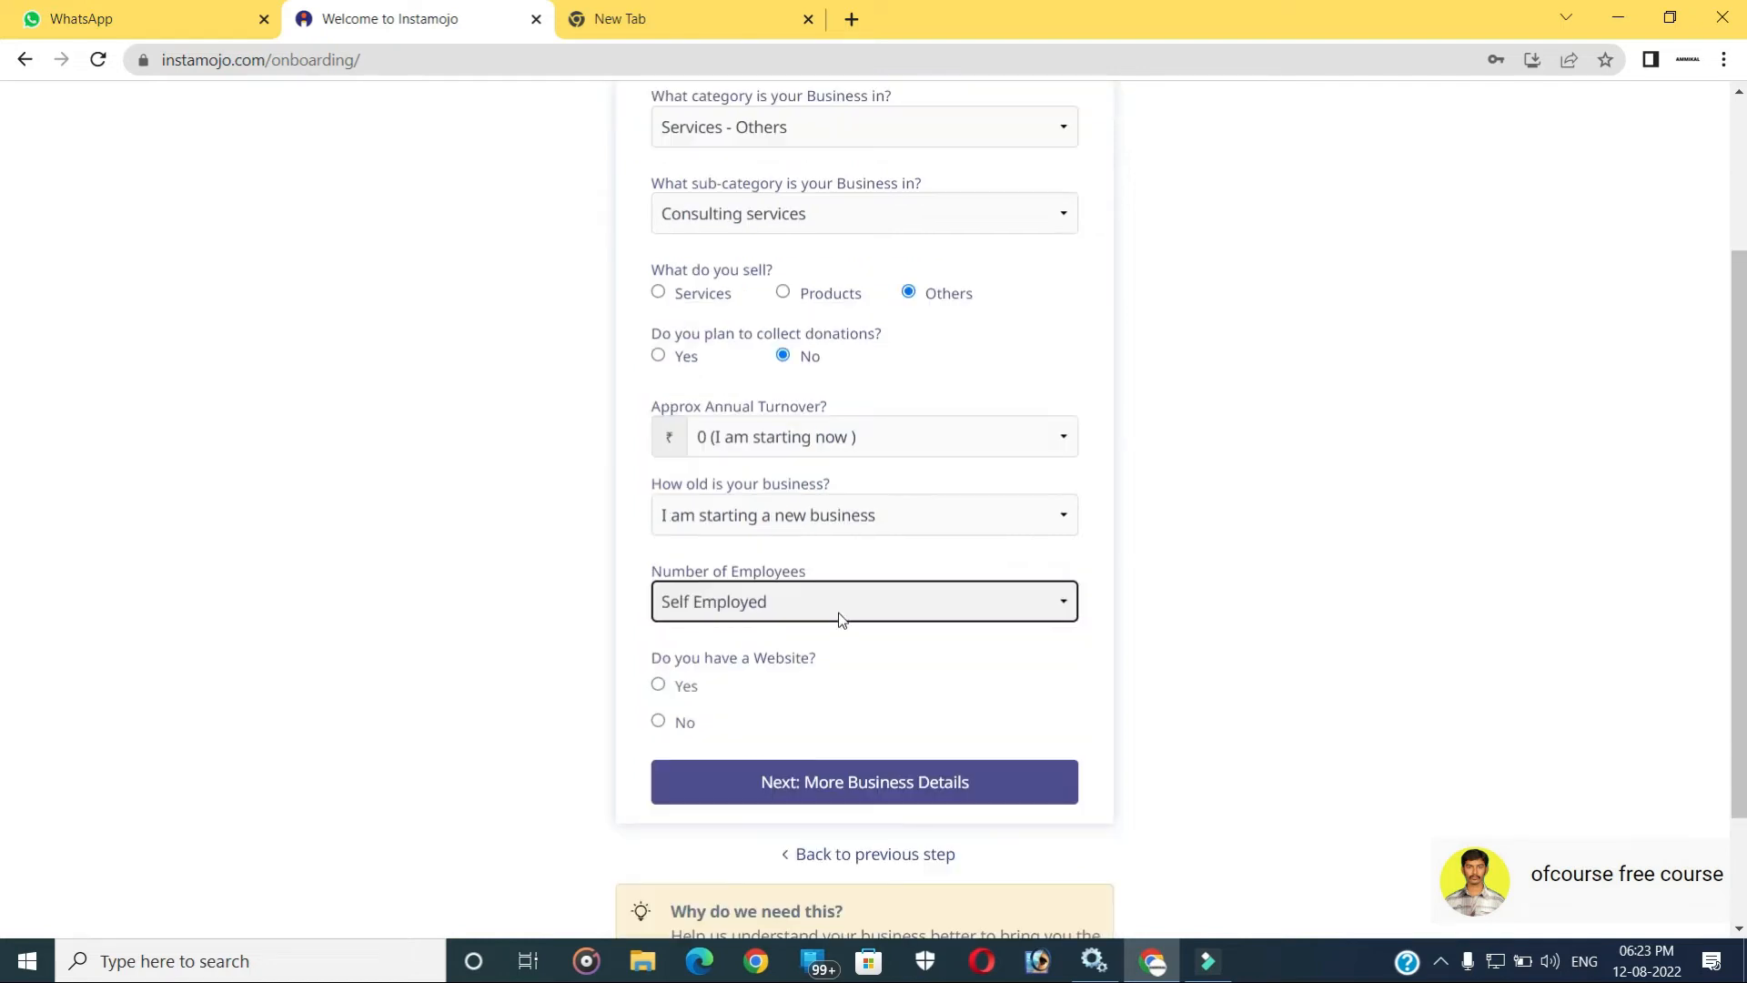
left_click(660, 688)
scroll(739, 573, "down", 2)
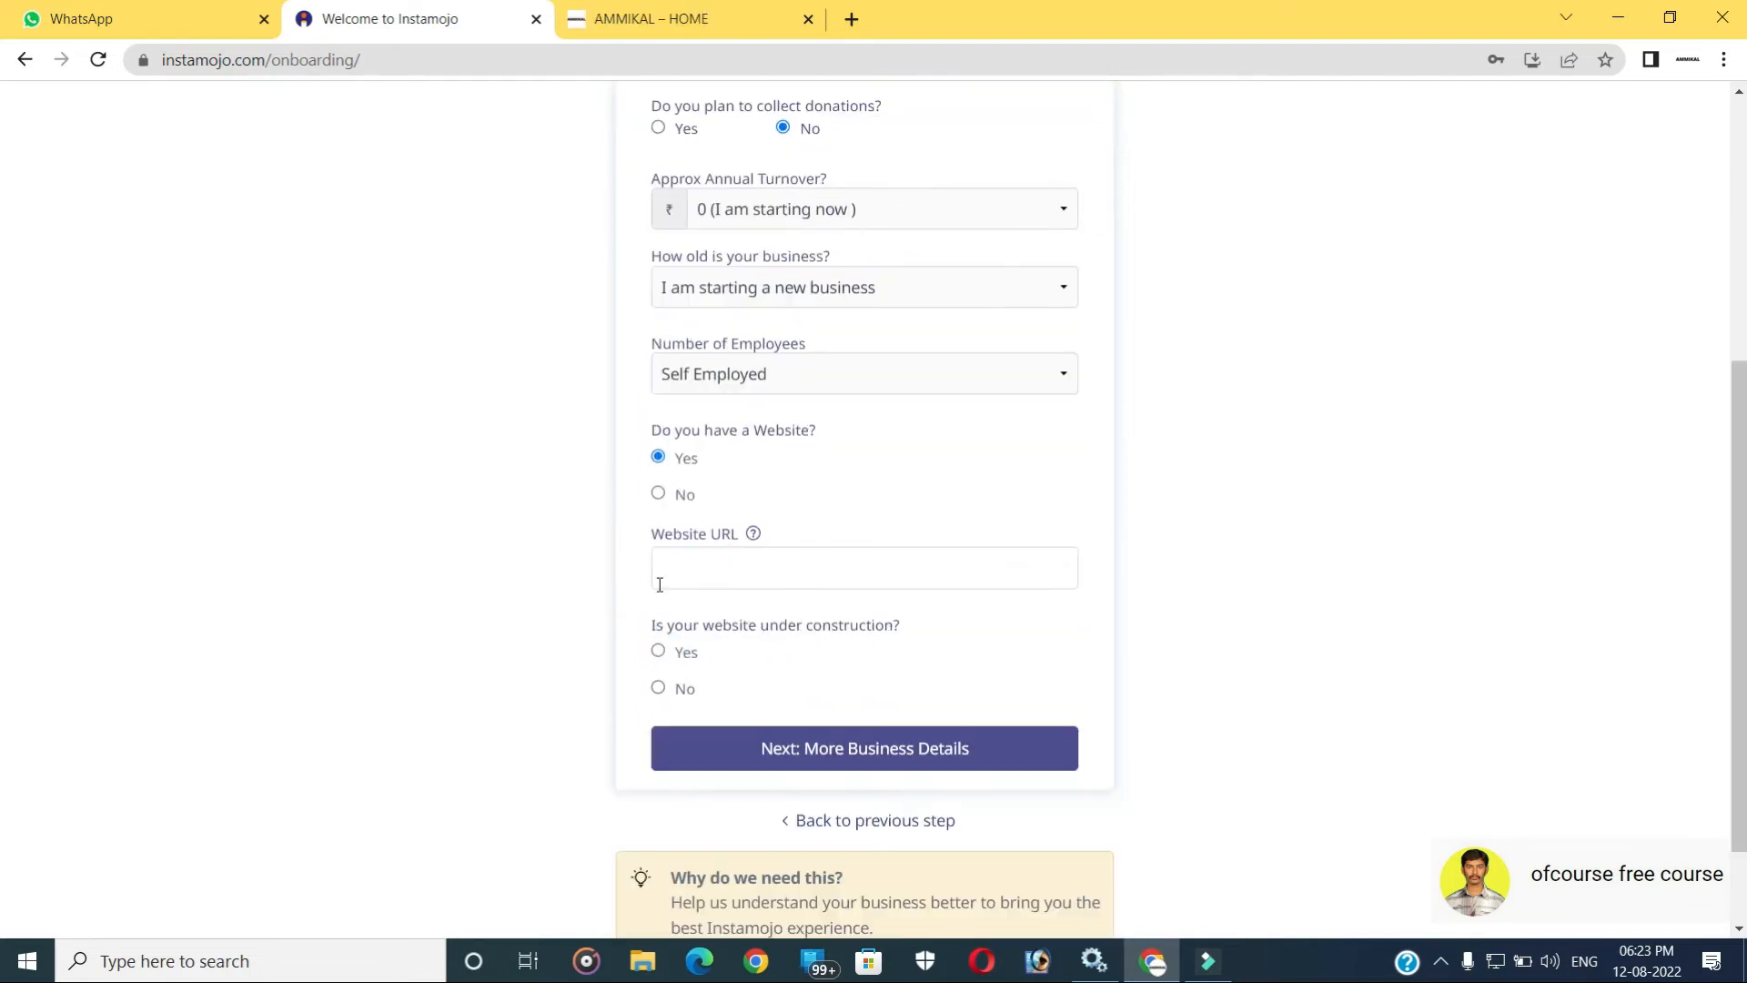
Step: Copy the AMMIKAL store address into Website URL and mark the site as not under construction
left_click(714, 14)
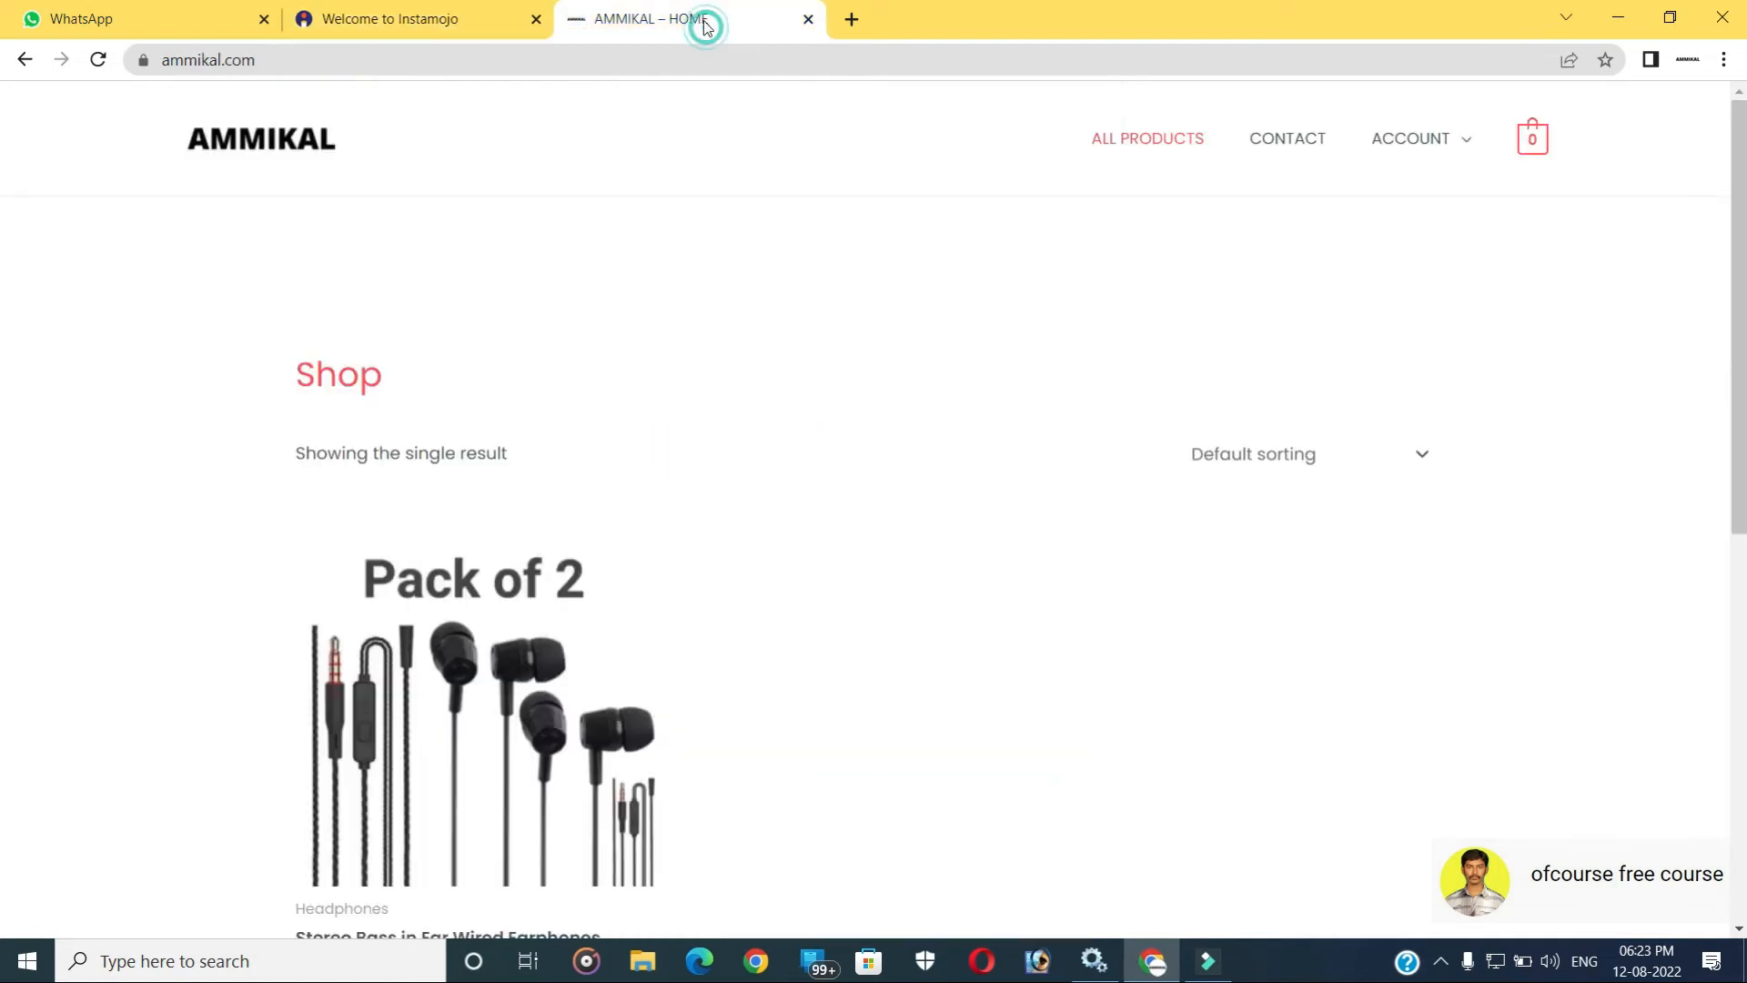
left_click(372, 58)
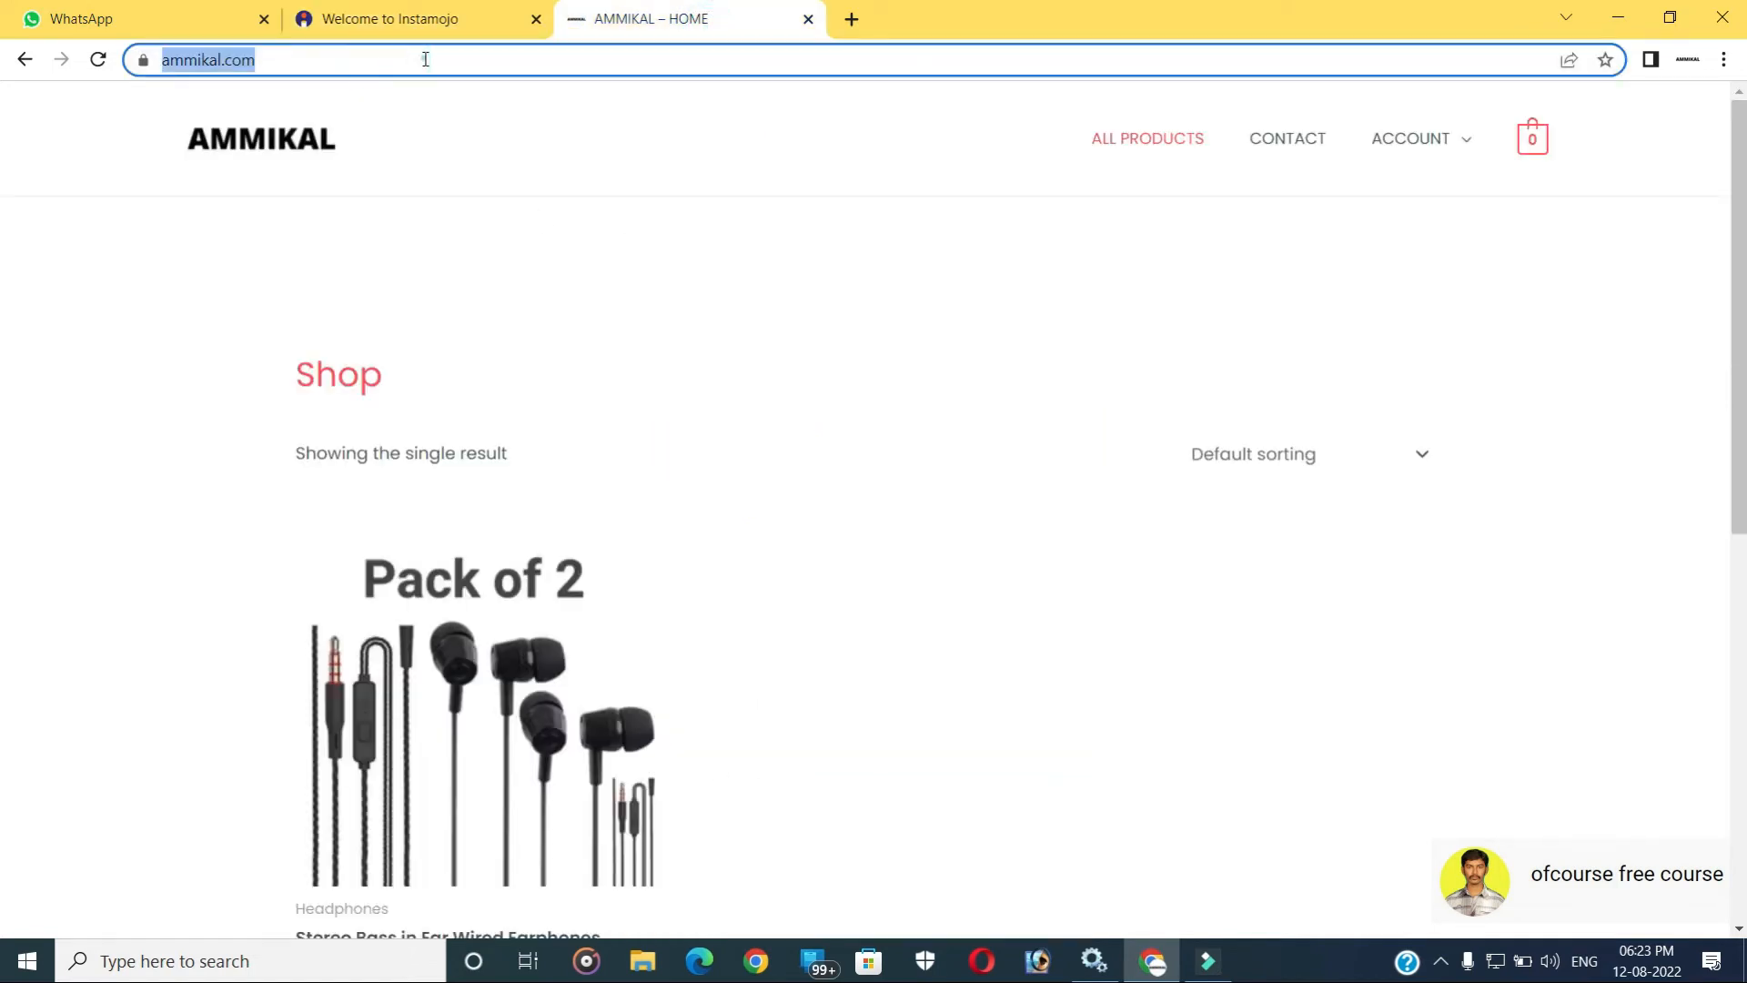
left_click(393, 58)
left_click_drag(392, 58, 155, 60)
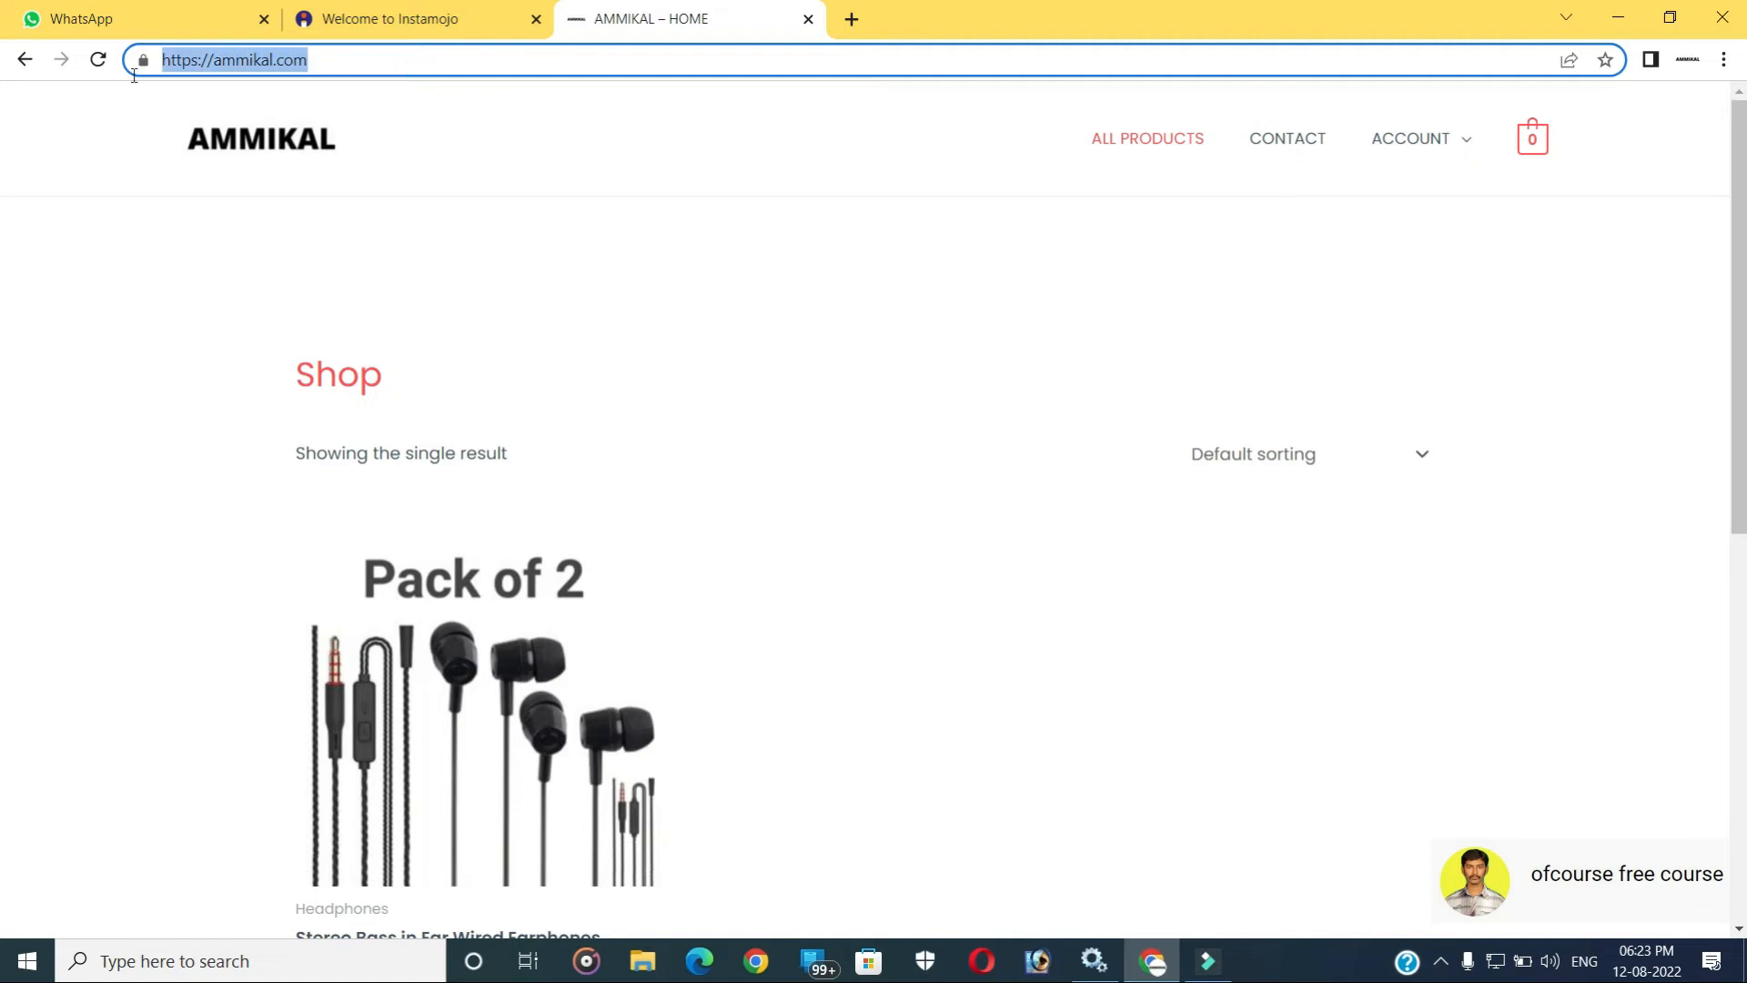
left_click(349, 25)
left_click(745, 570)
type("https://meharaj.com/")
left_click(658, 687)
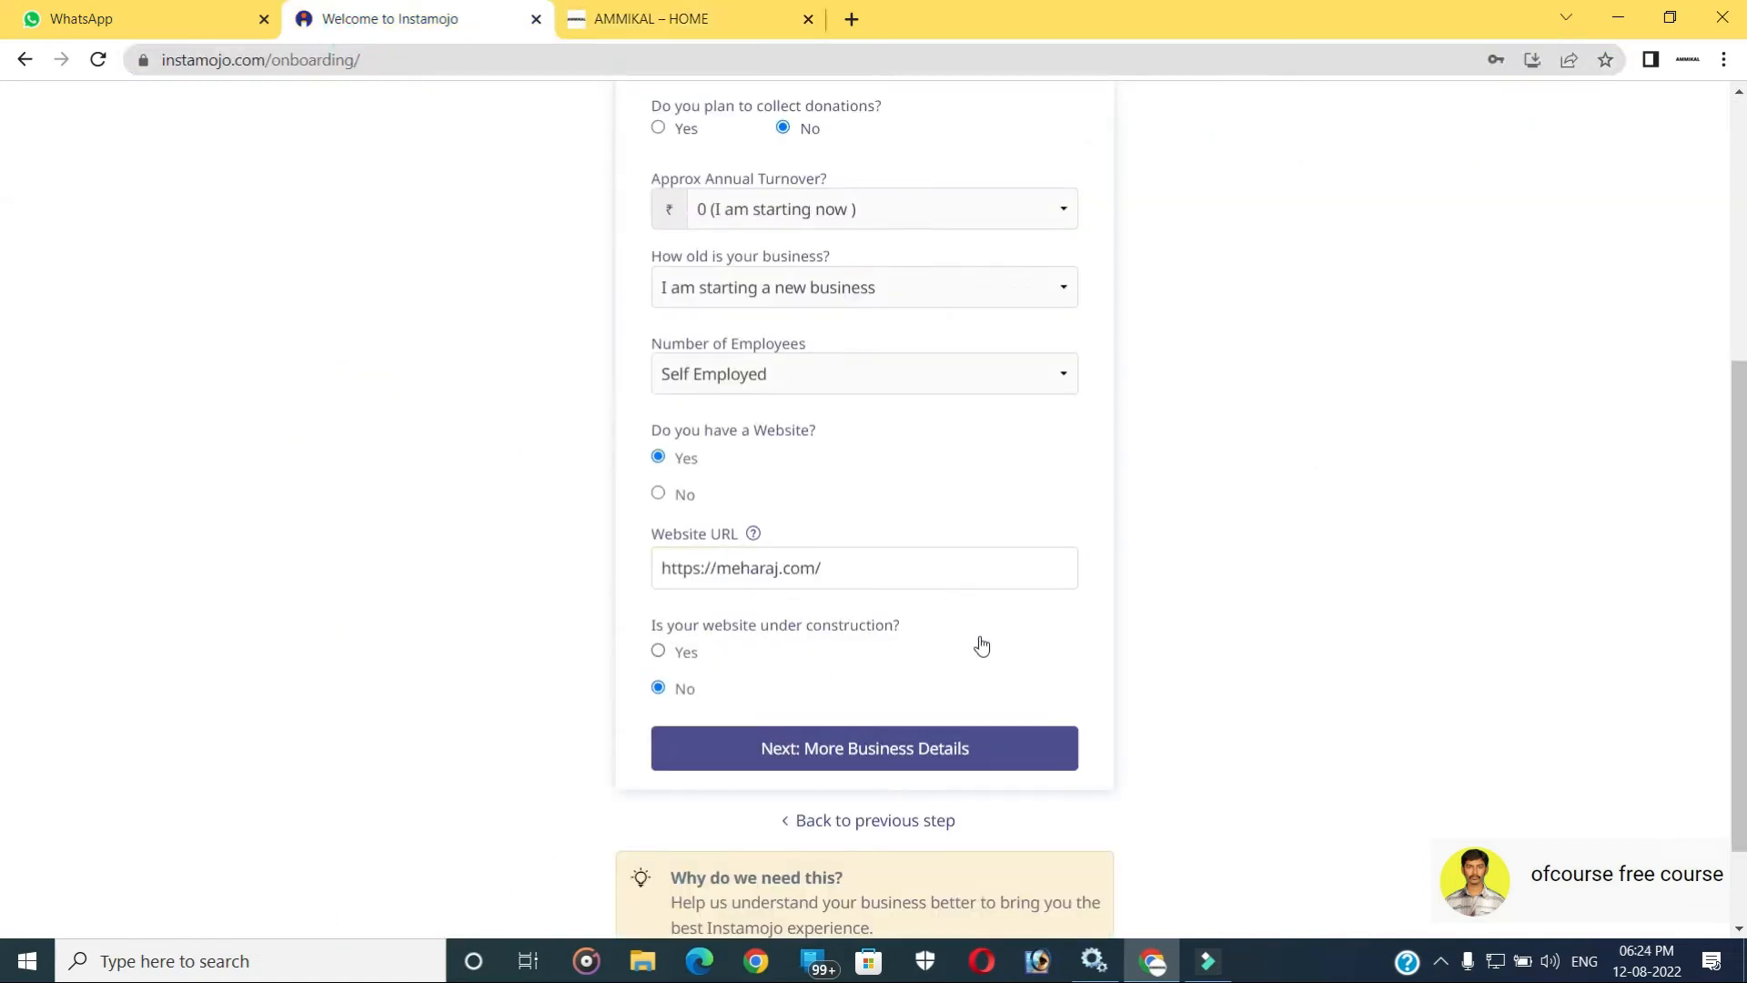
Step: Enter the business PAN, the business name, and the registered business address
left_click(872, 752)
left_click(724, 458)
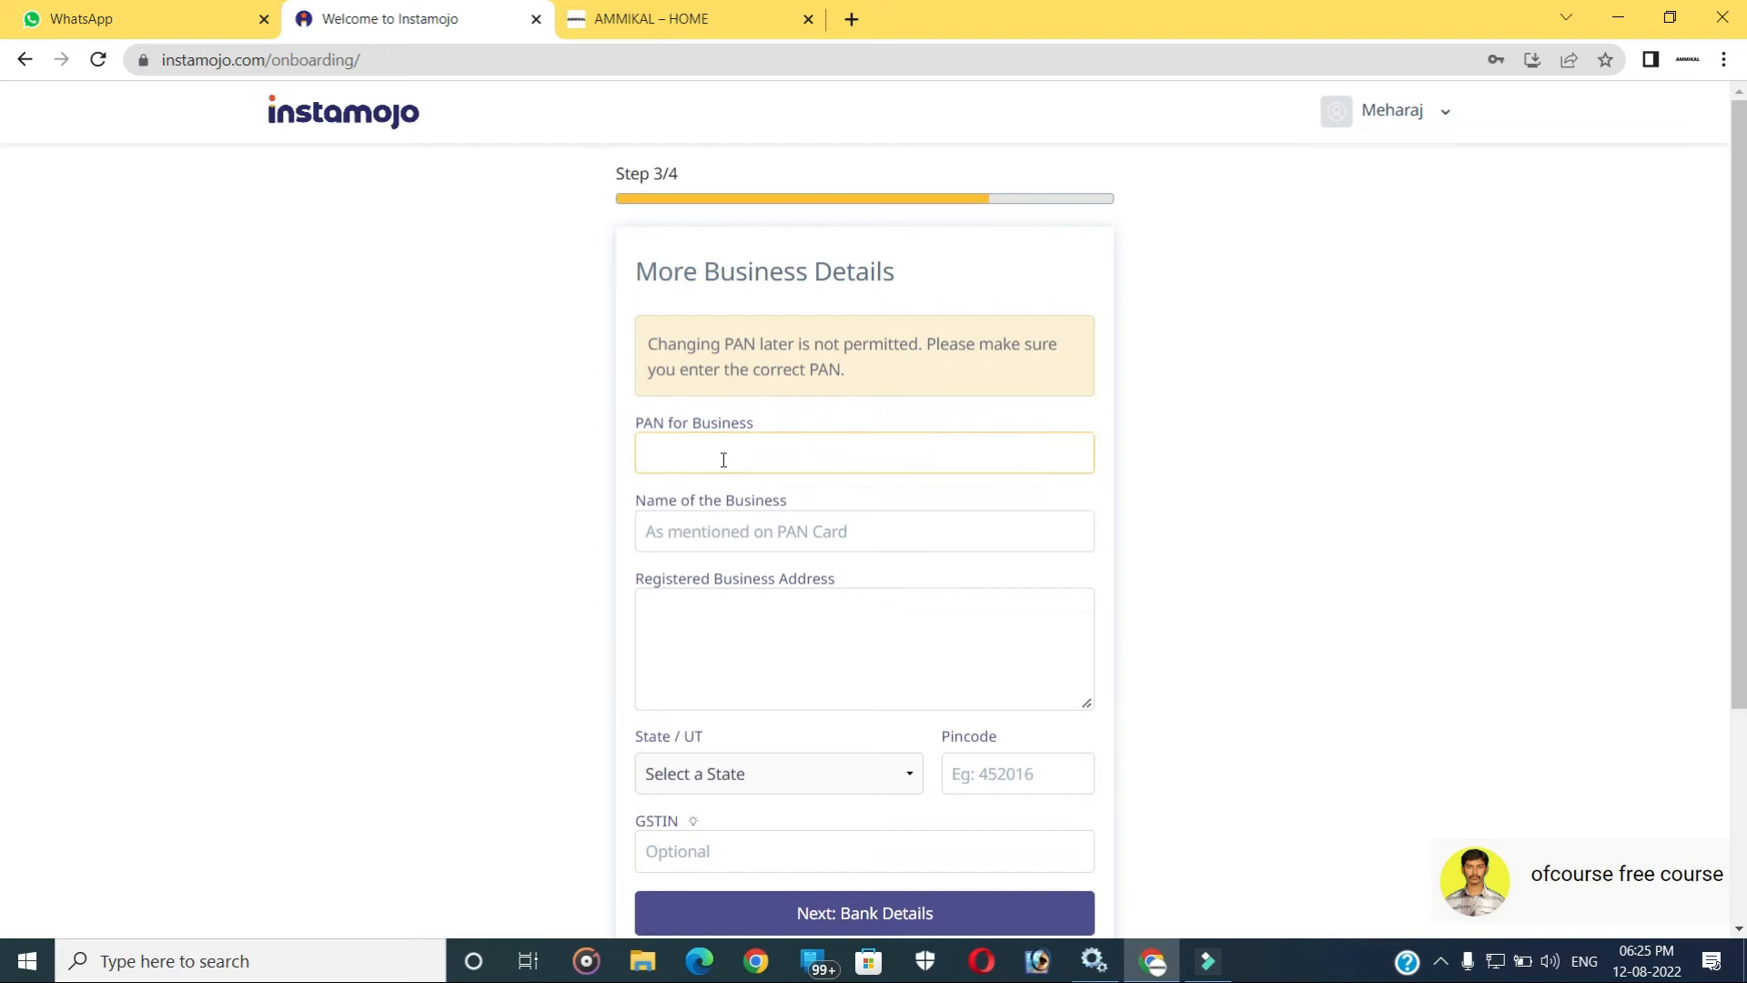
left_click(733, 533)
type("MEHARAJ")
left_click(731, 636)
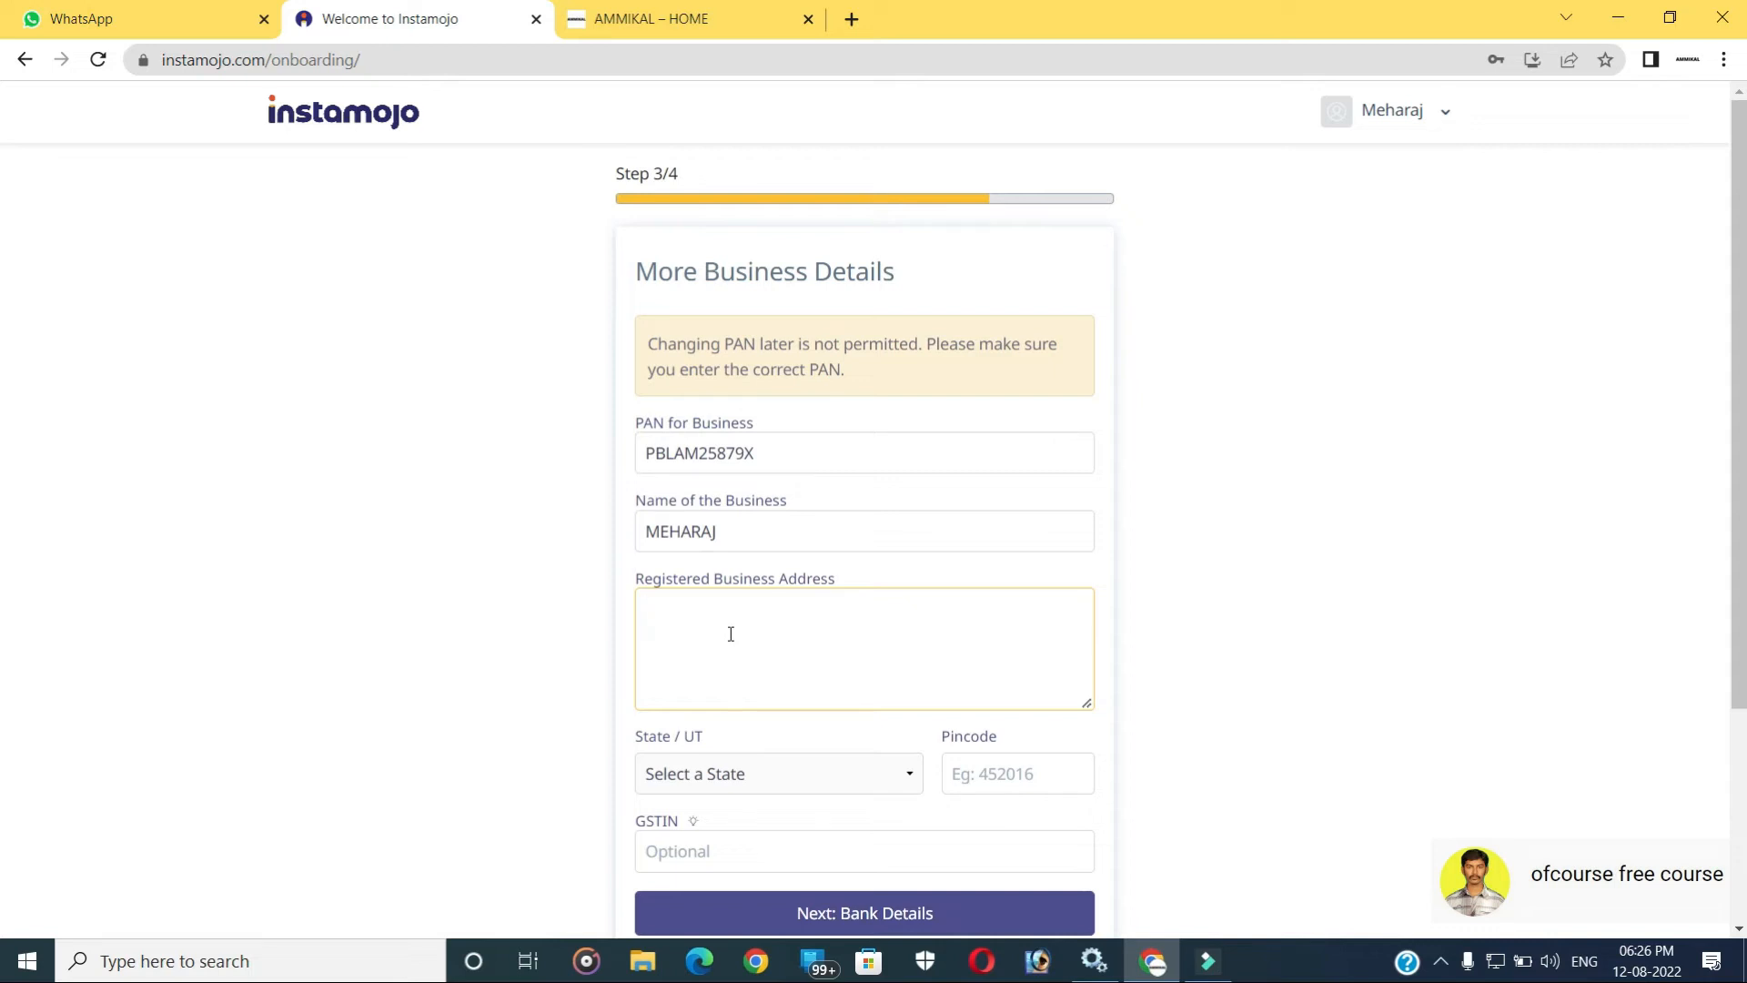
type("MEHARAJ 5231488")
Step: Set state to Tamil Nadu and pincode 627100, skip GSTIN, and continue to bank details
scroll(732, 643, "down", 2)
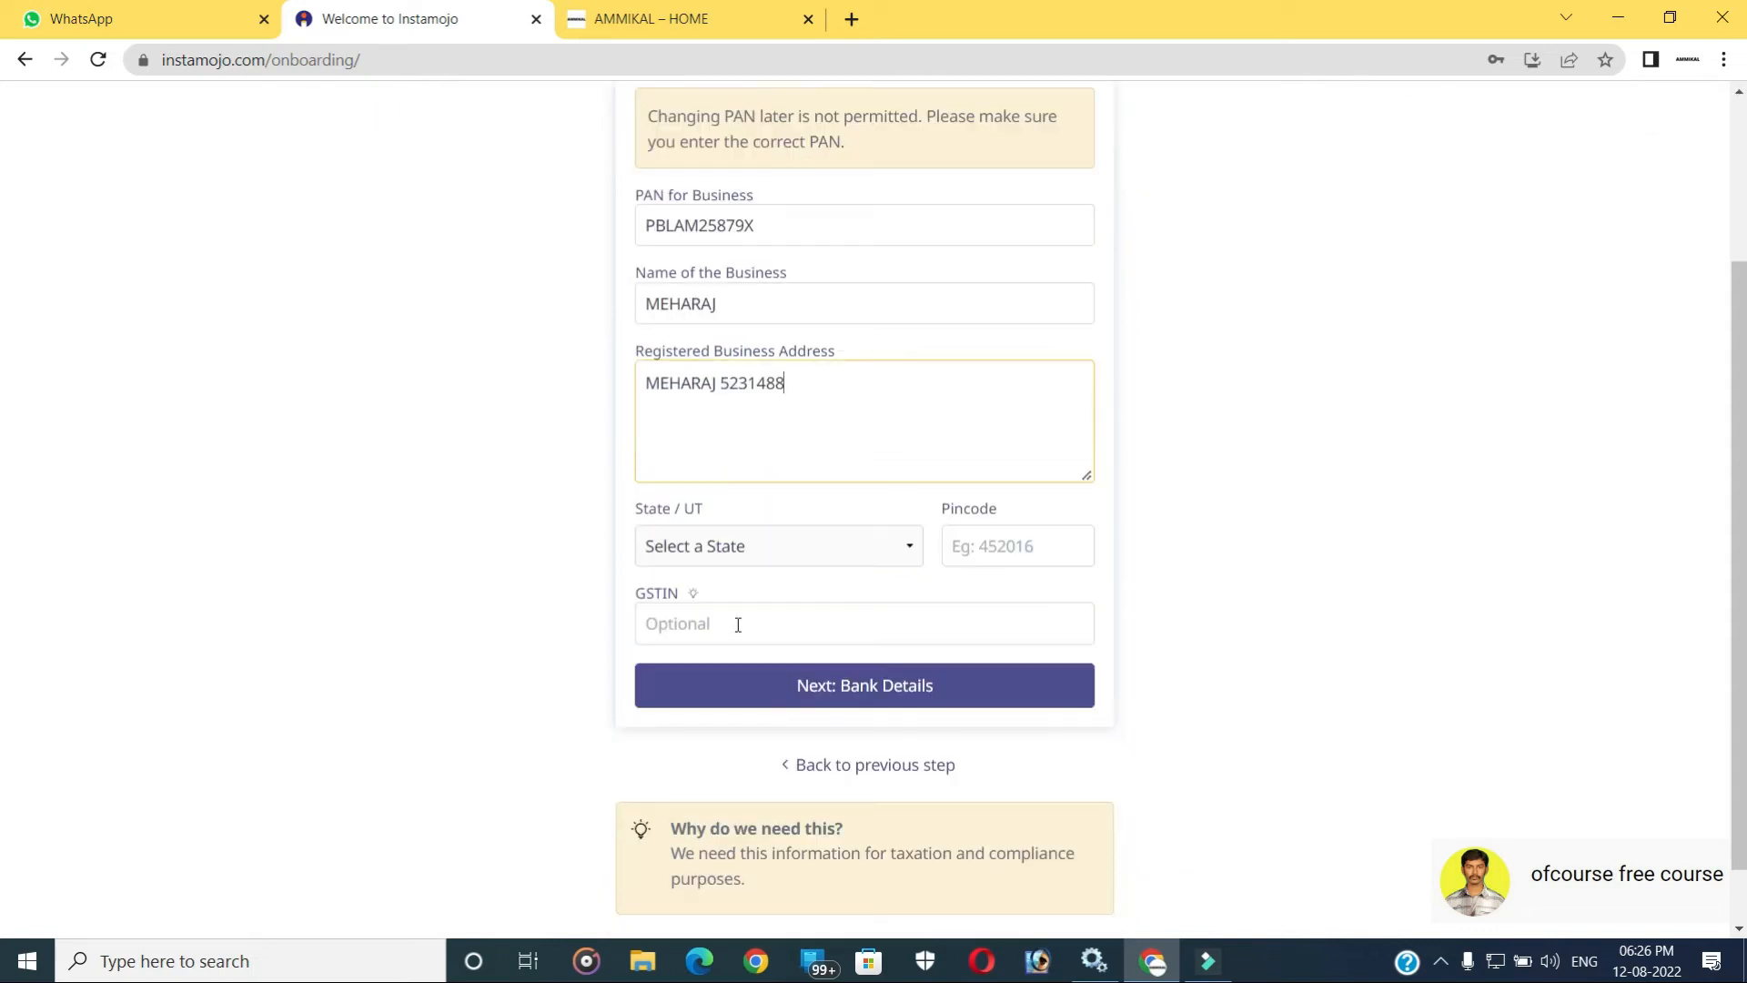
left_click(713, 554)
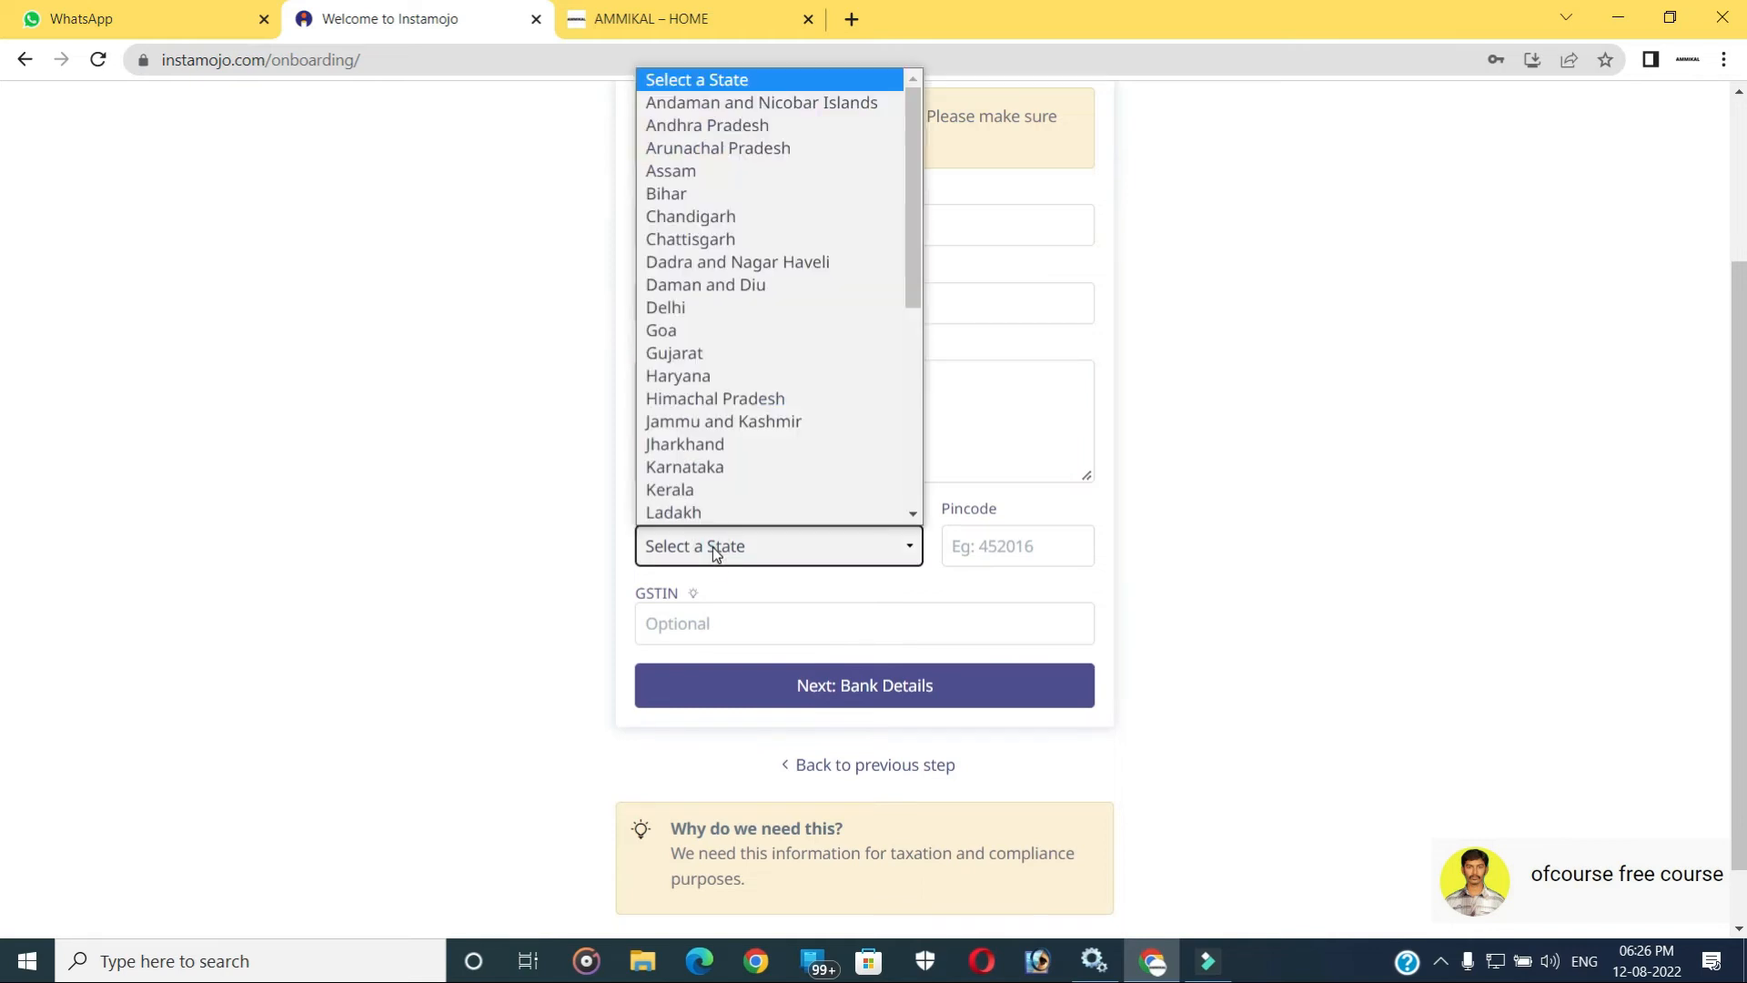
scroll(708, 415, "down", 4)
left_click(727, 401)
left_click(1021, 546)
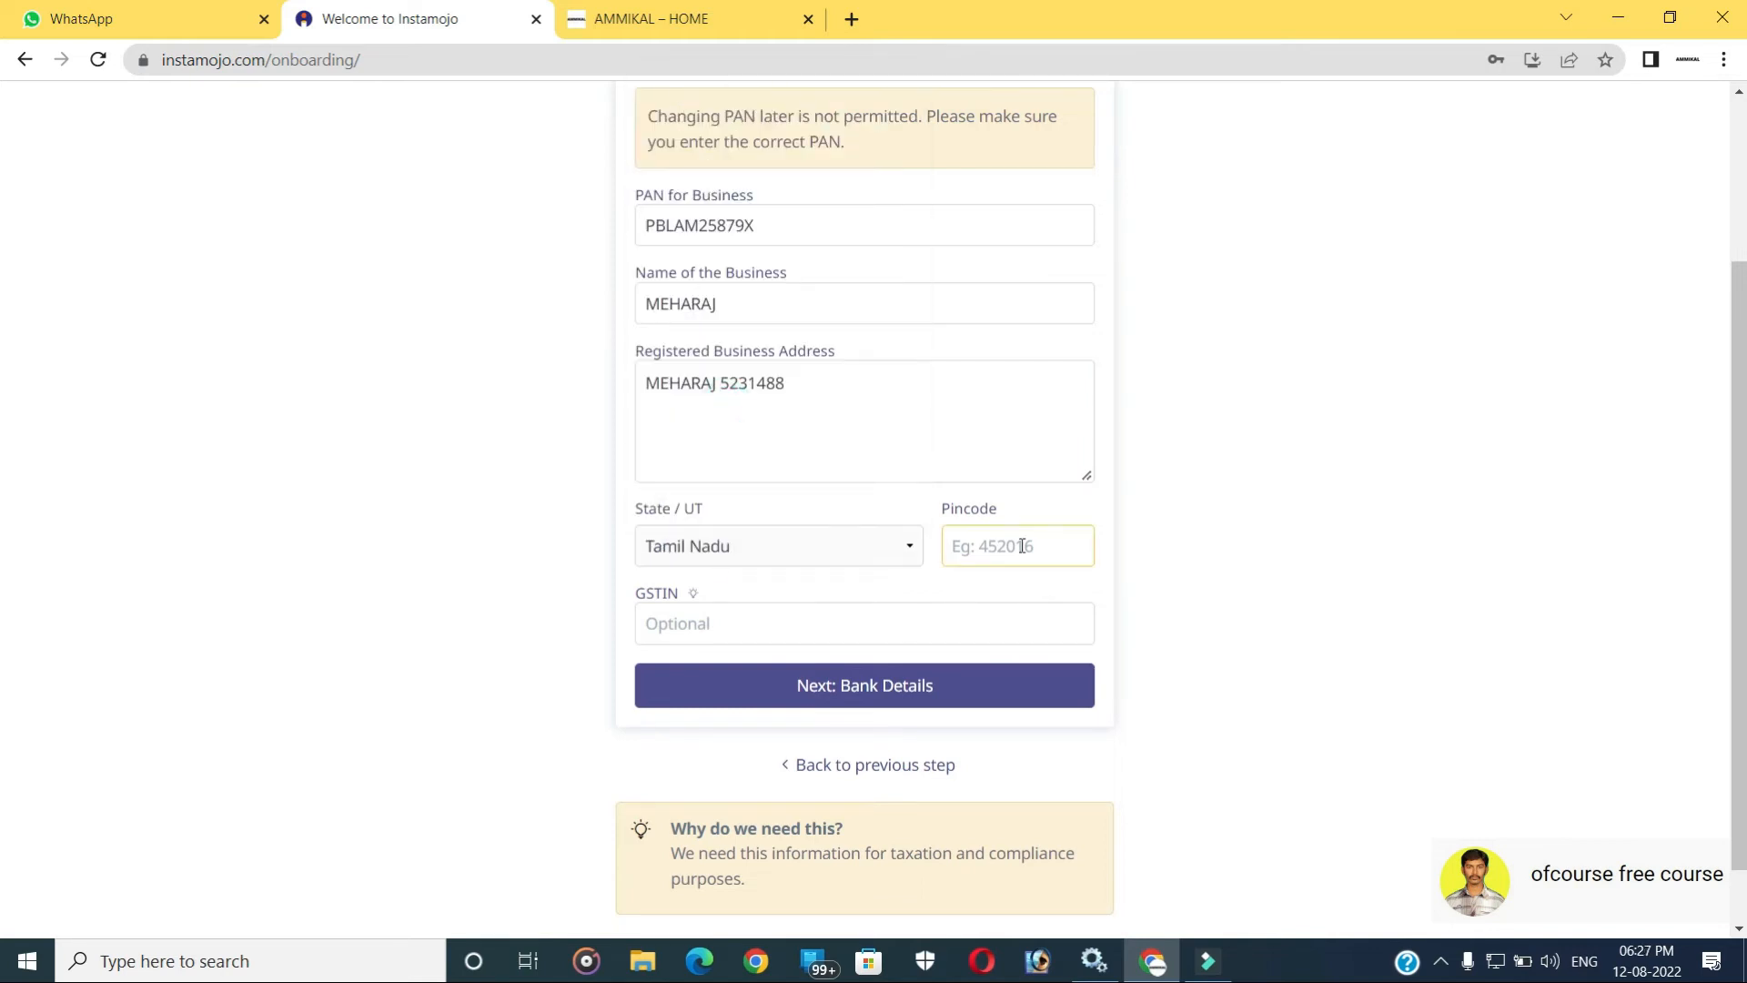
type("627100")
left_click(688, 626)
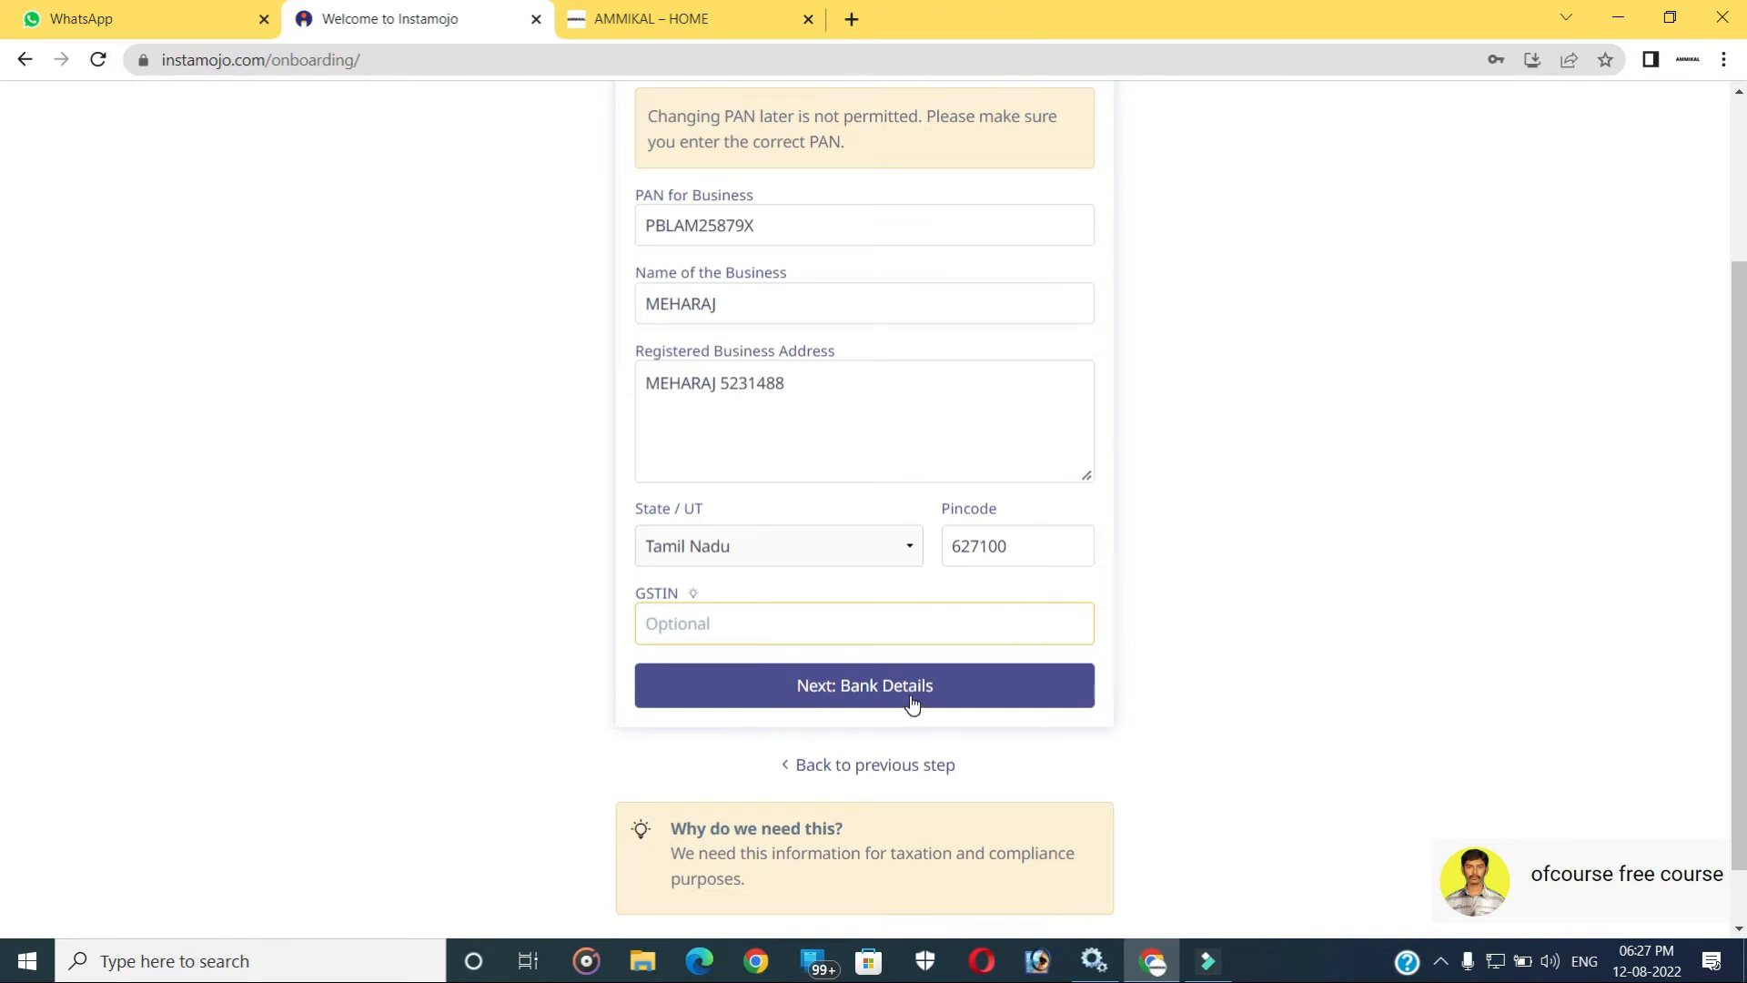
left_click(869, 695)
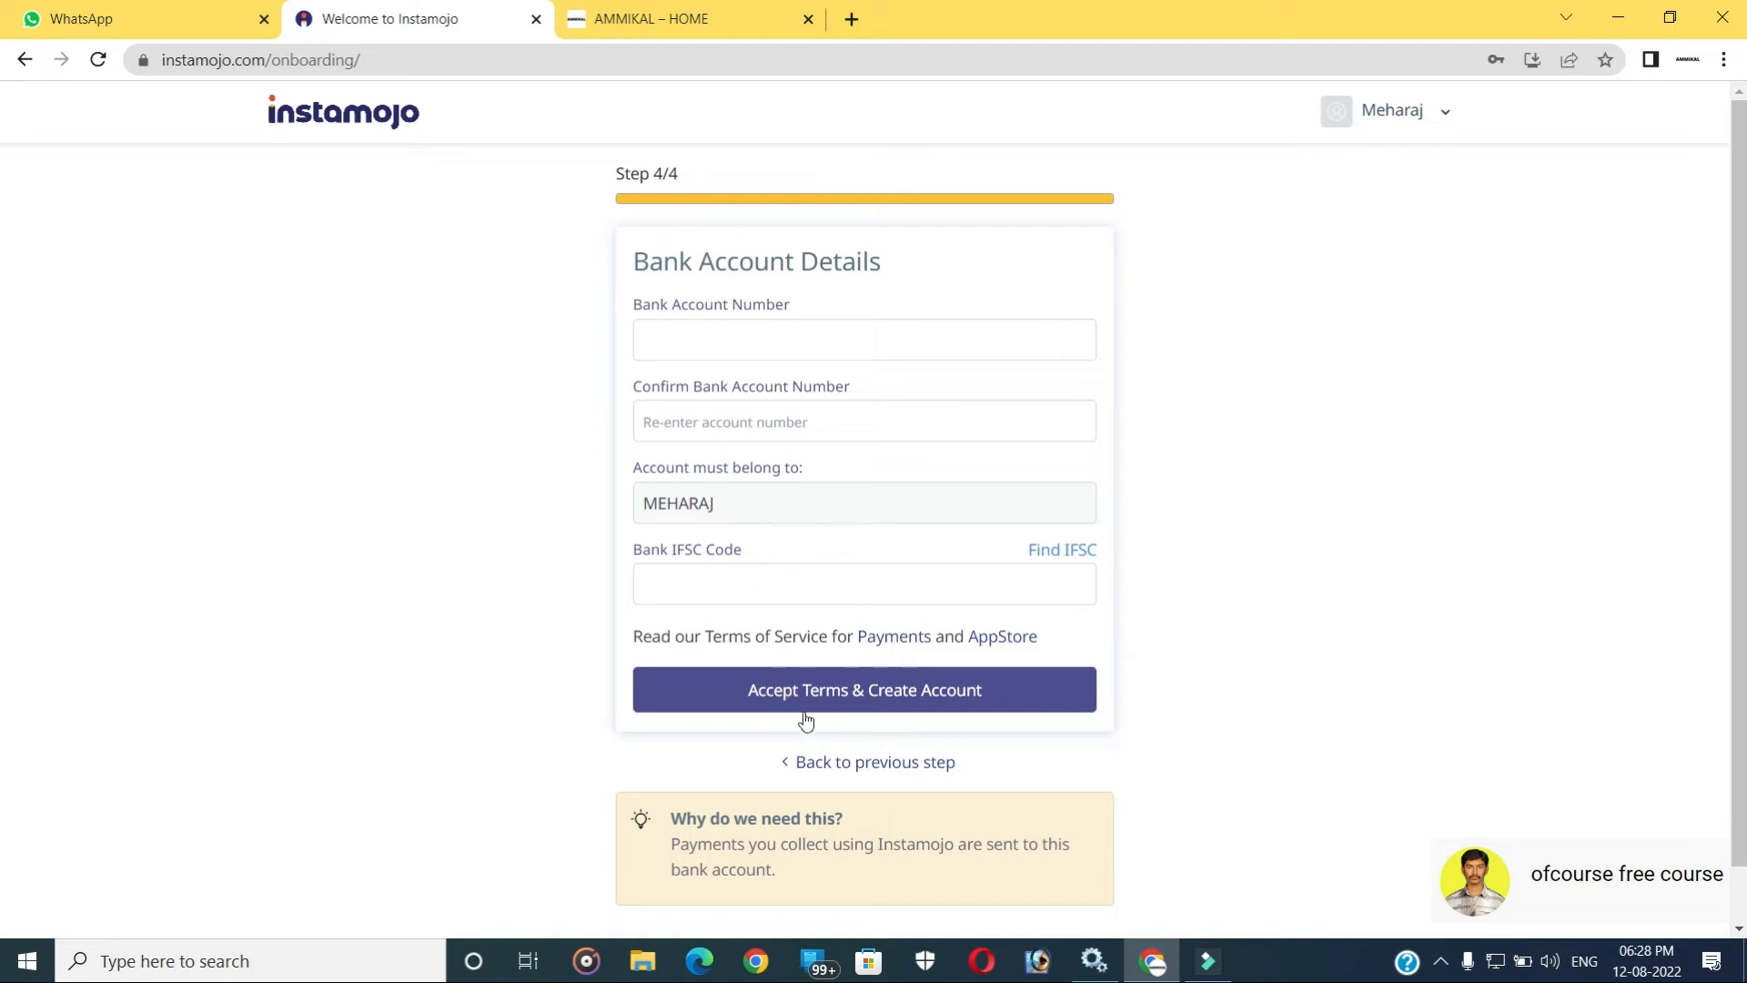
Step: Enter the bank account number, its confirmation and IFSC code, then accept terms to create the account
left_click(990, 688)
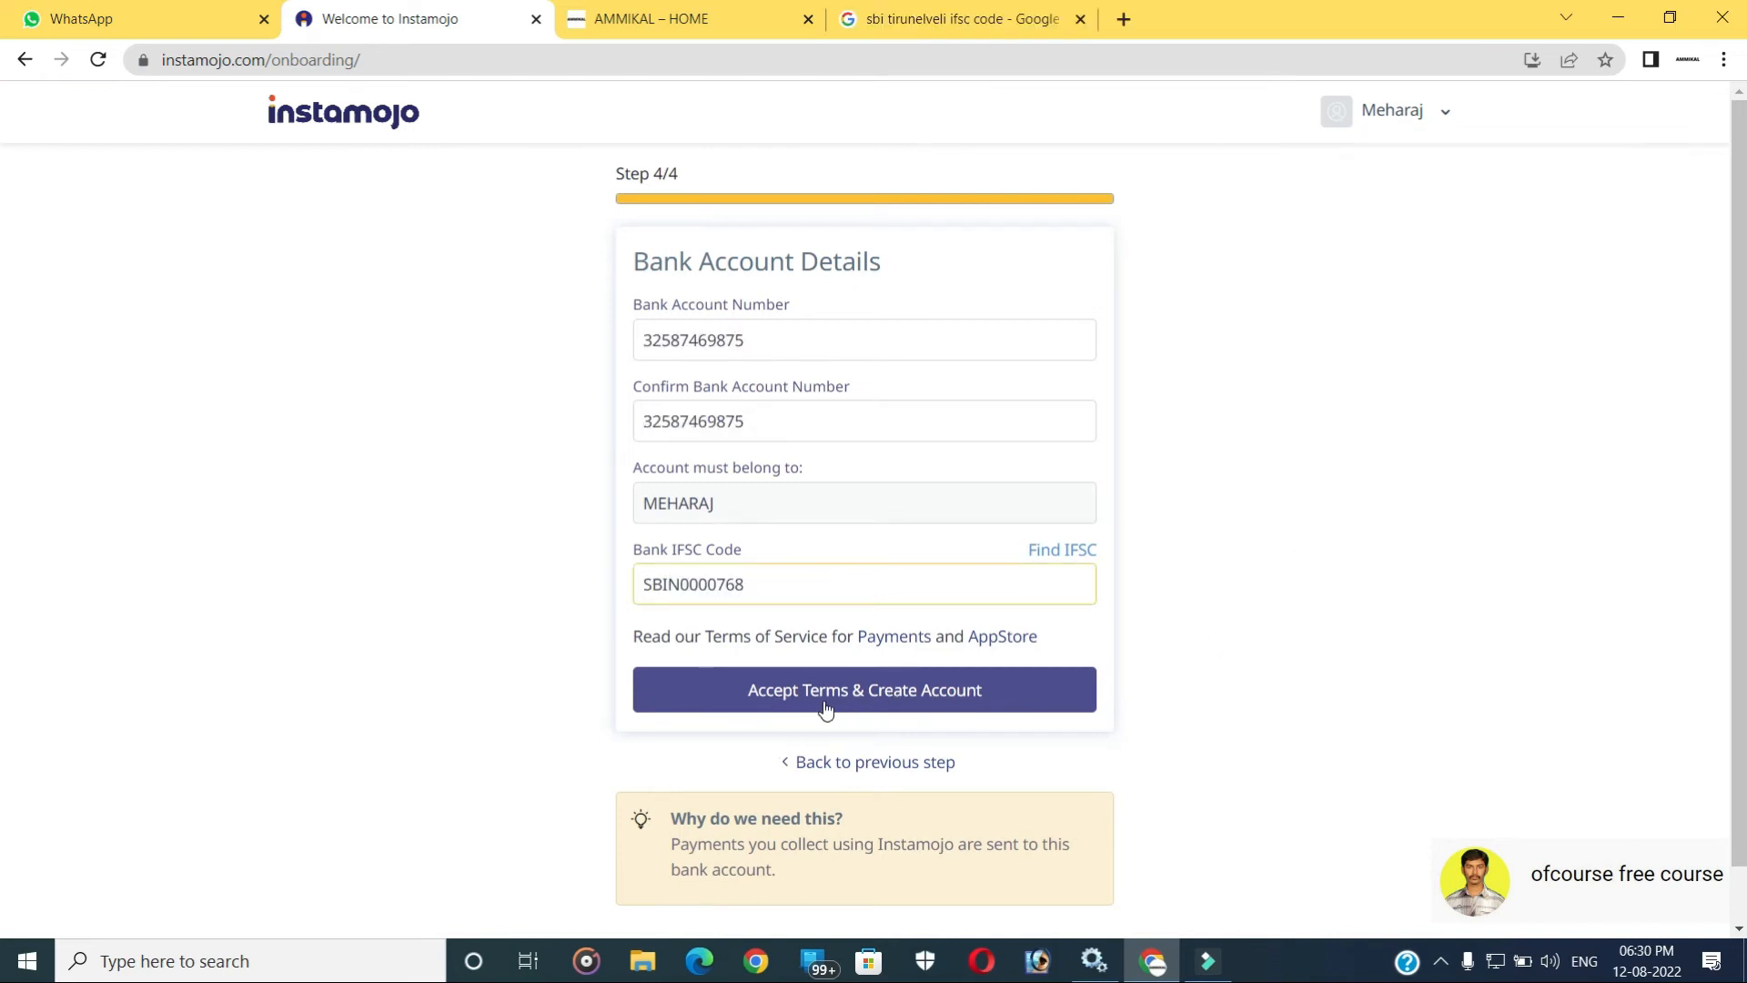
left_click(861, 705)
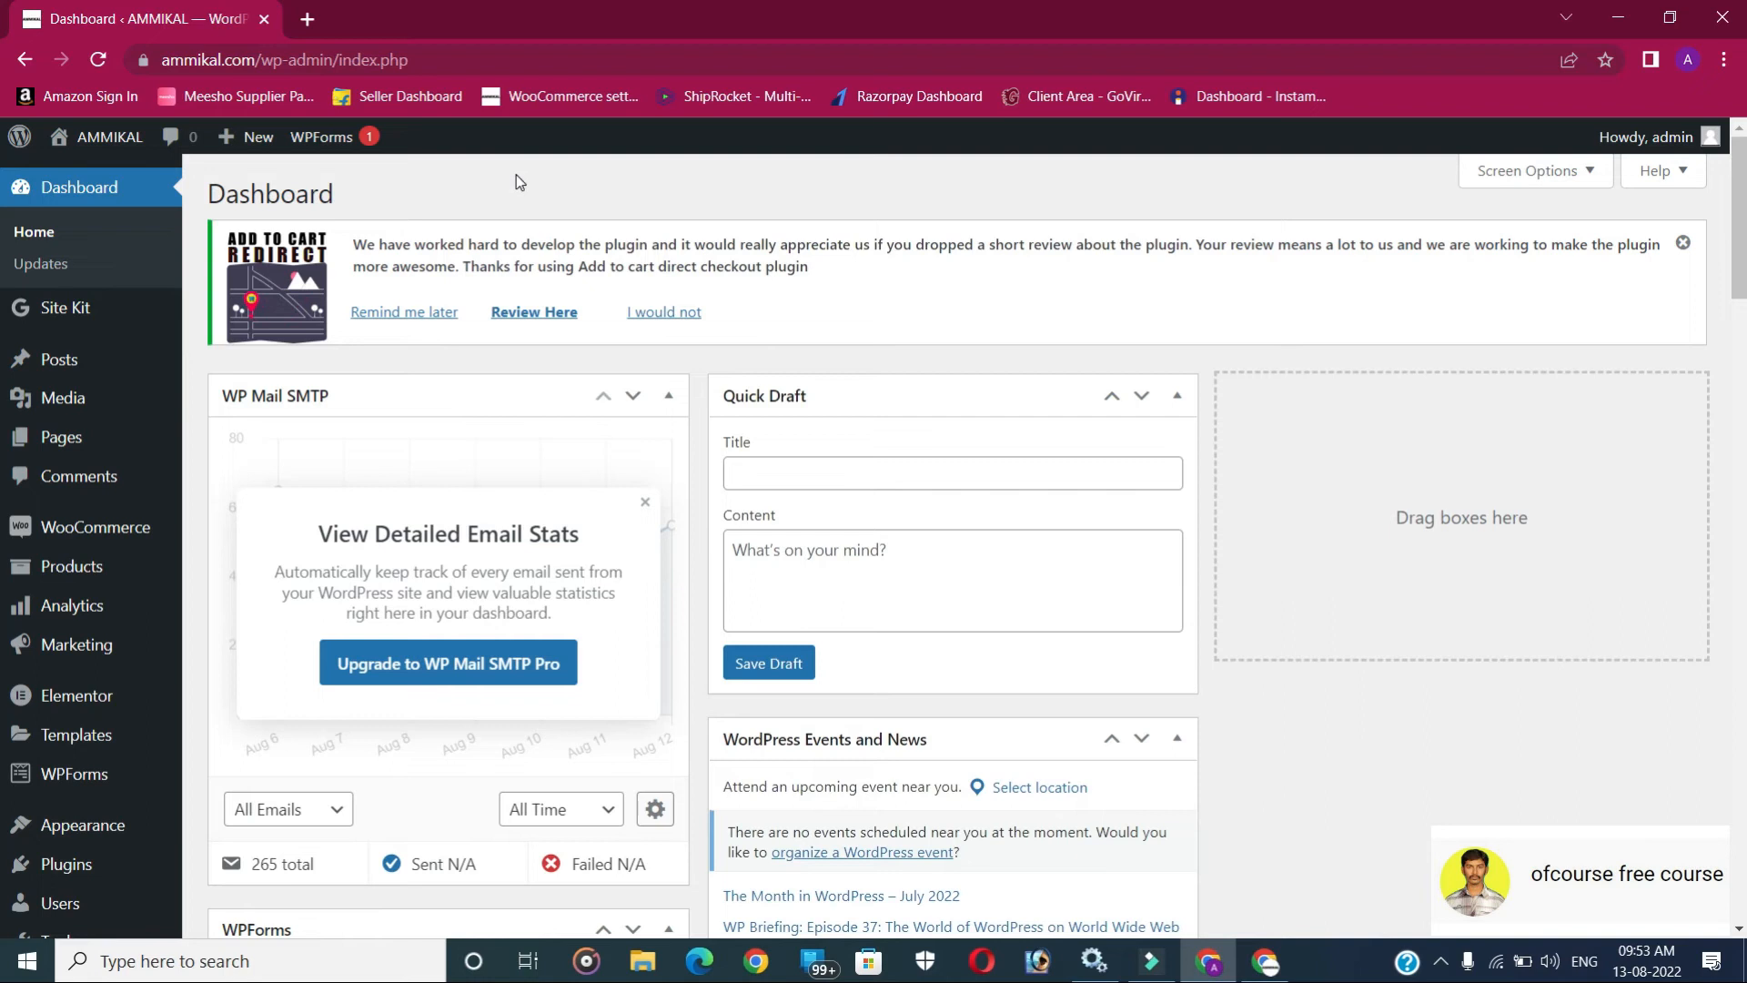
Step: Search plugins for 'instamojo', then install and activate Instamojo for WooCommerce
scroll(20, 585, "down", 1)
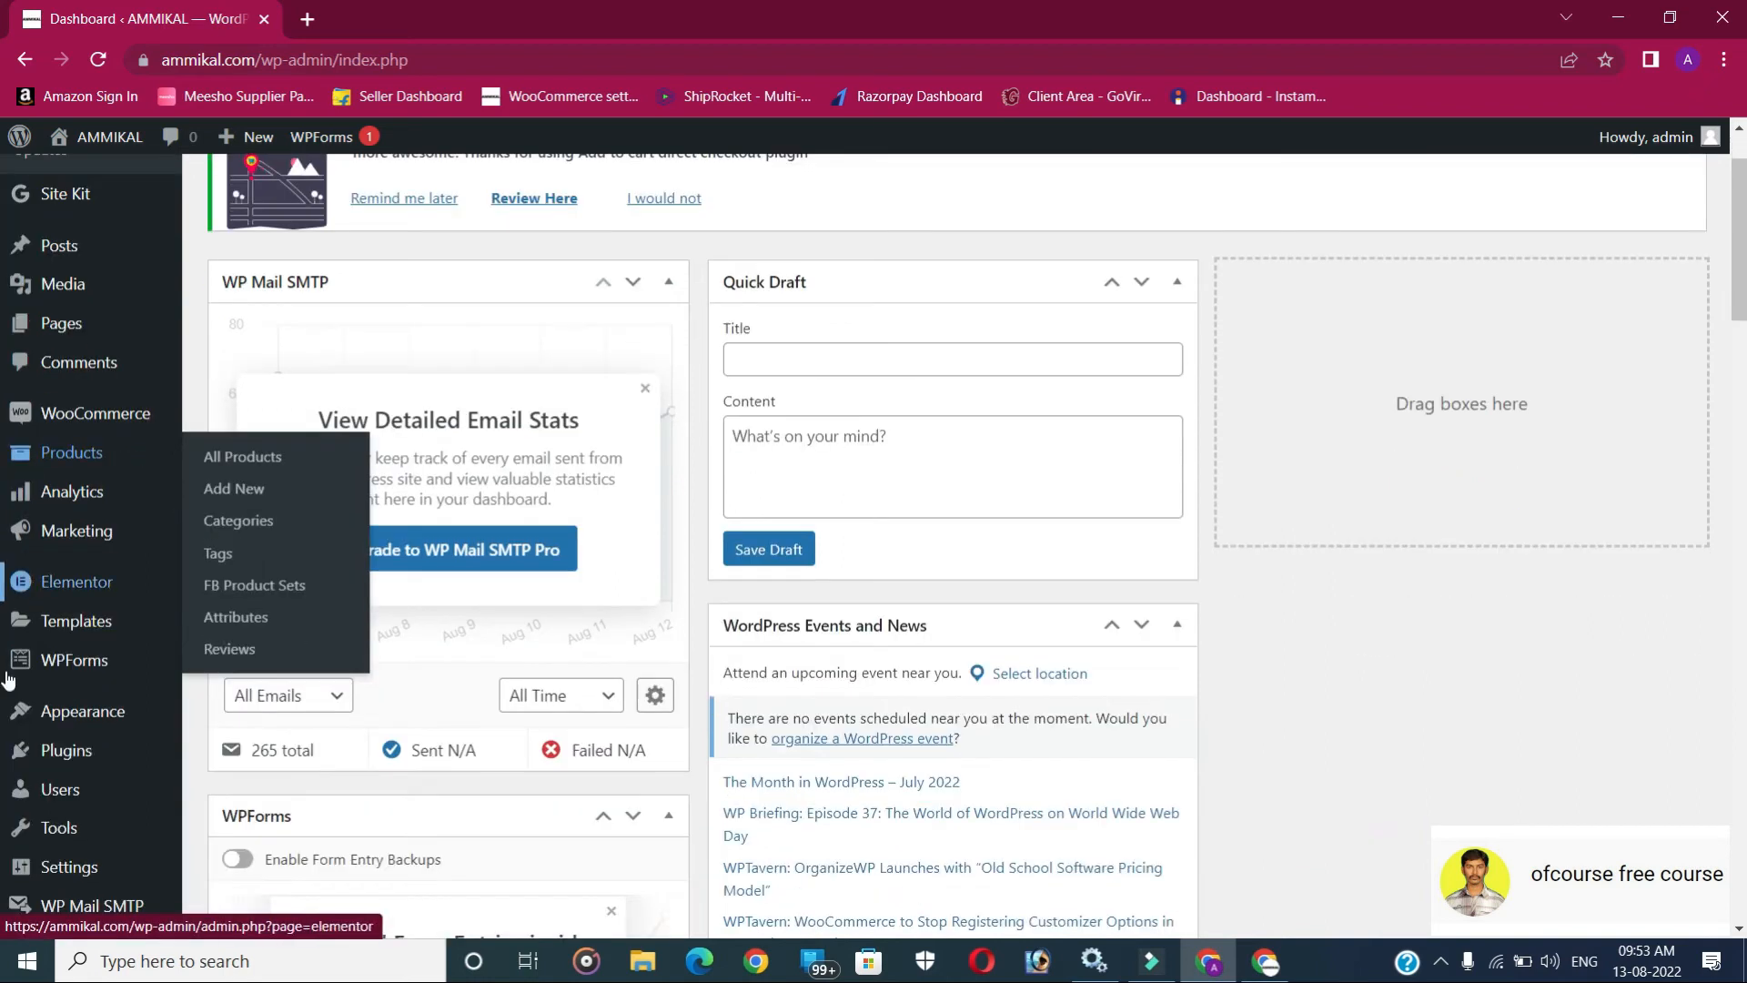
mouse_move(59, 751)
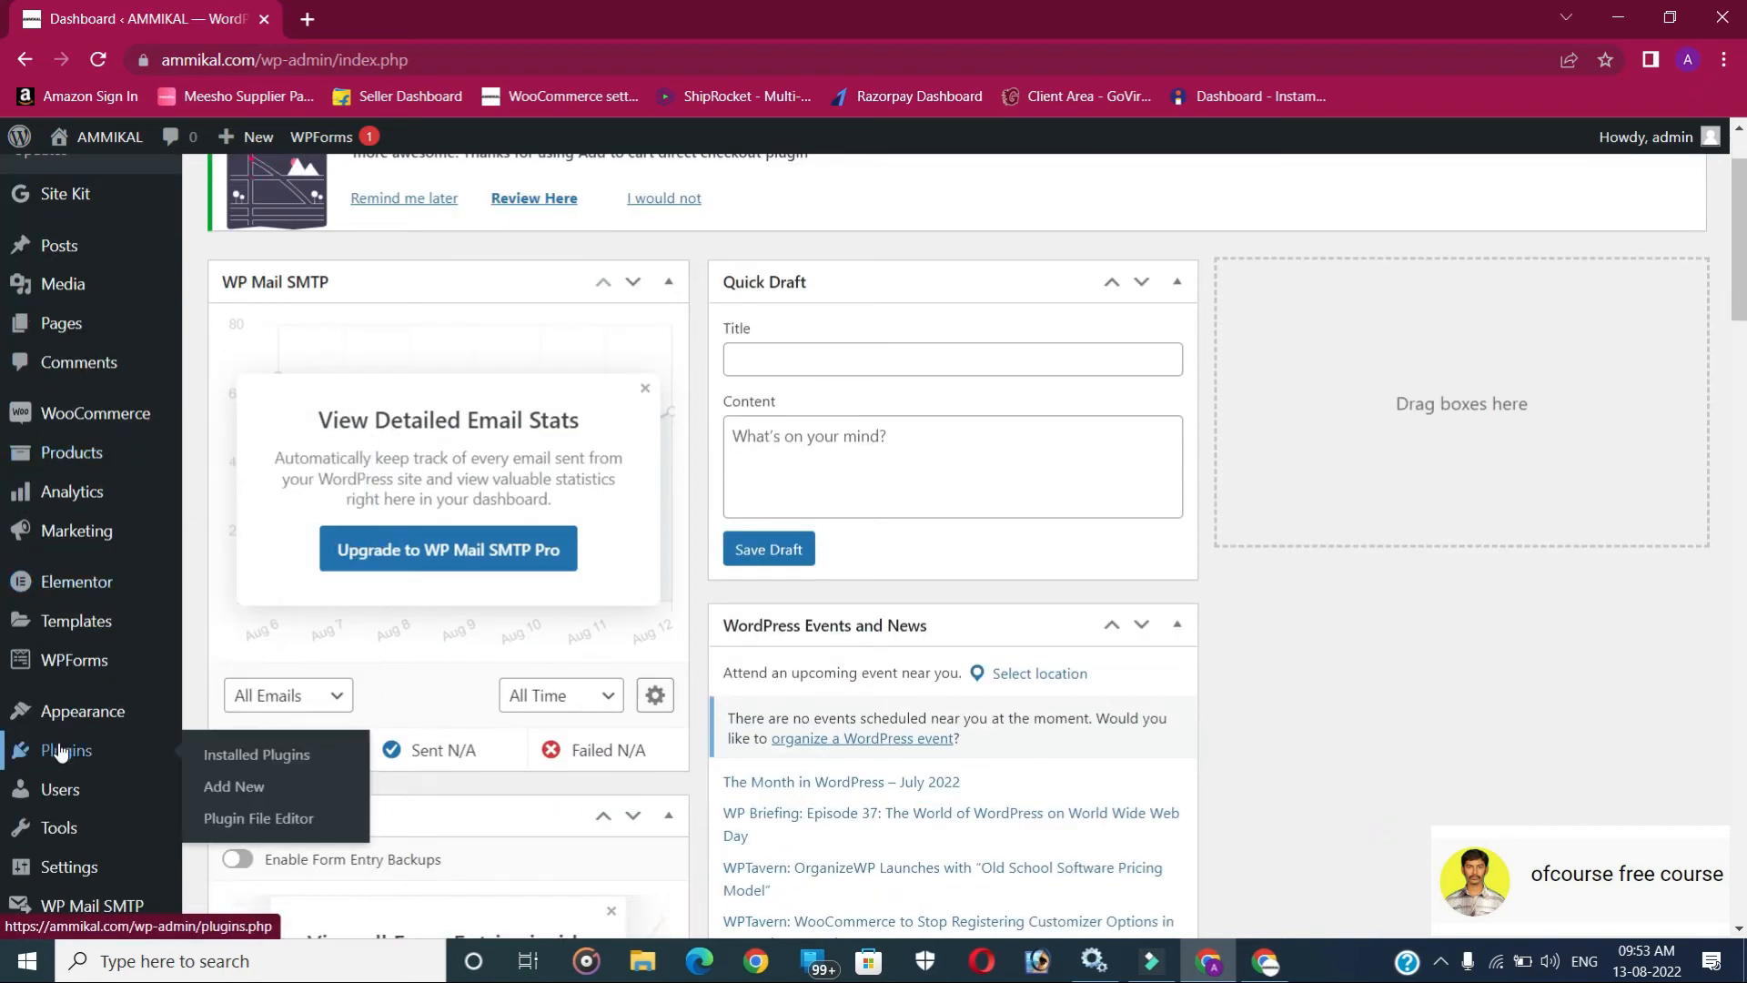
left_click(246, 790)
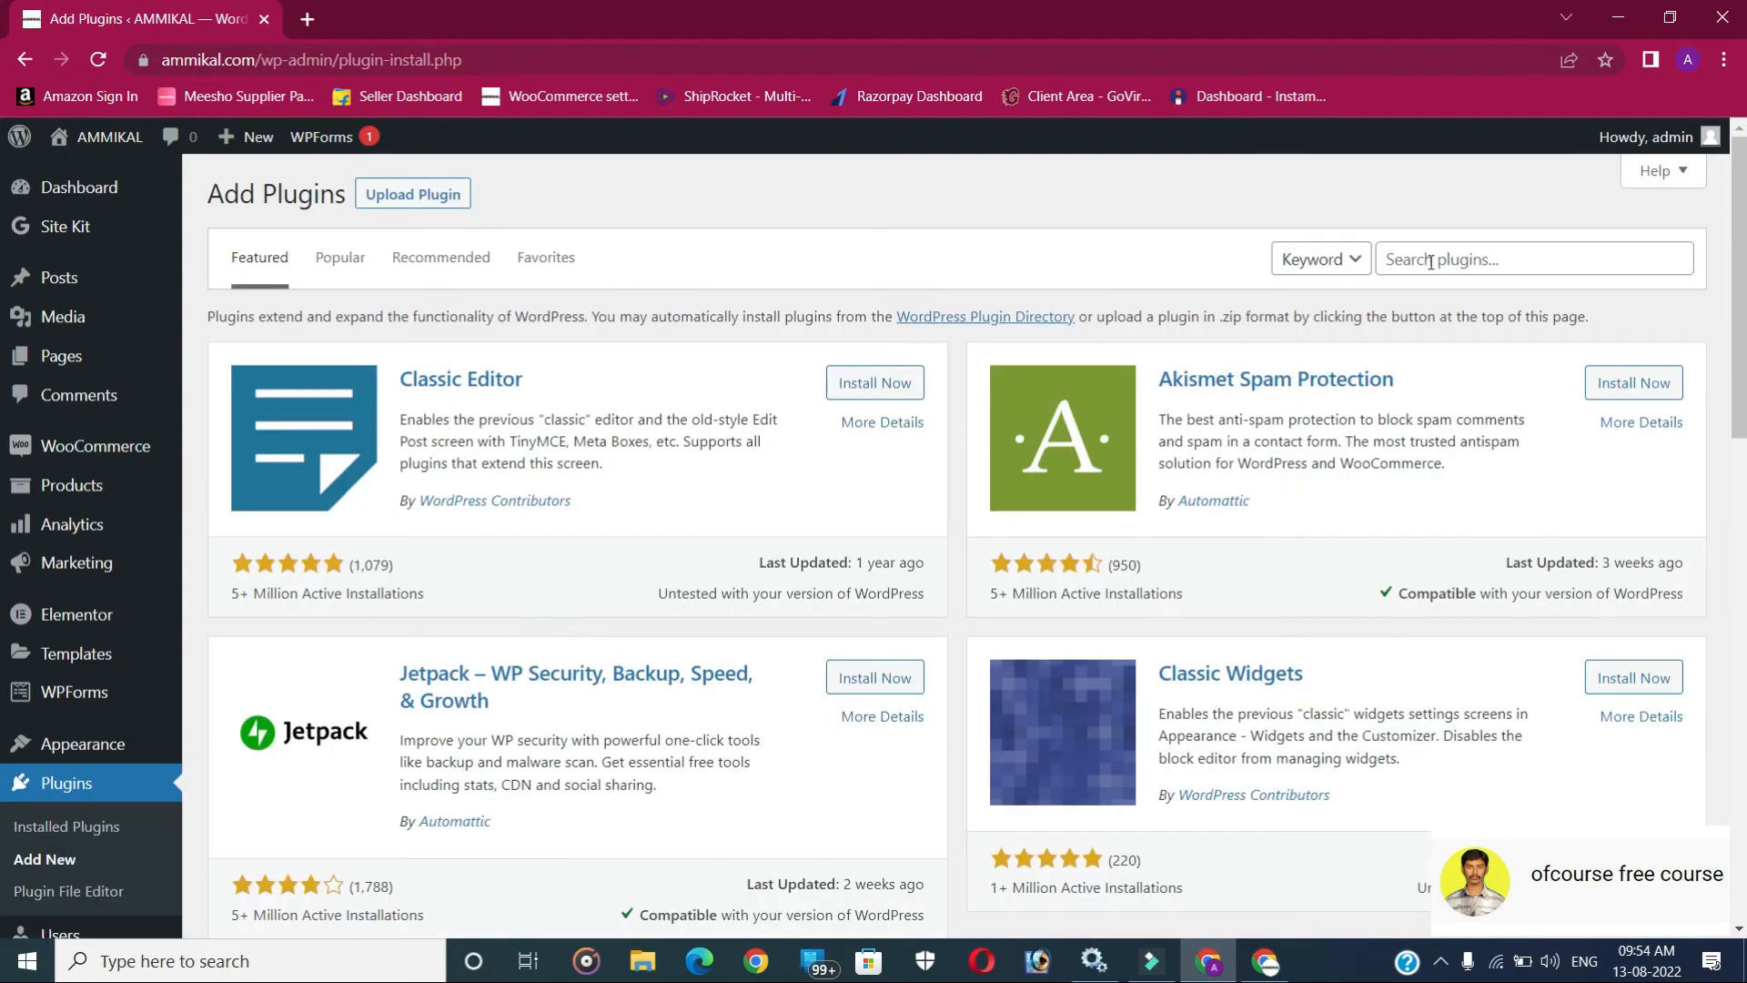
left_click(1438, 261)
type("instamojo")
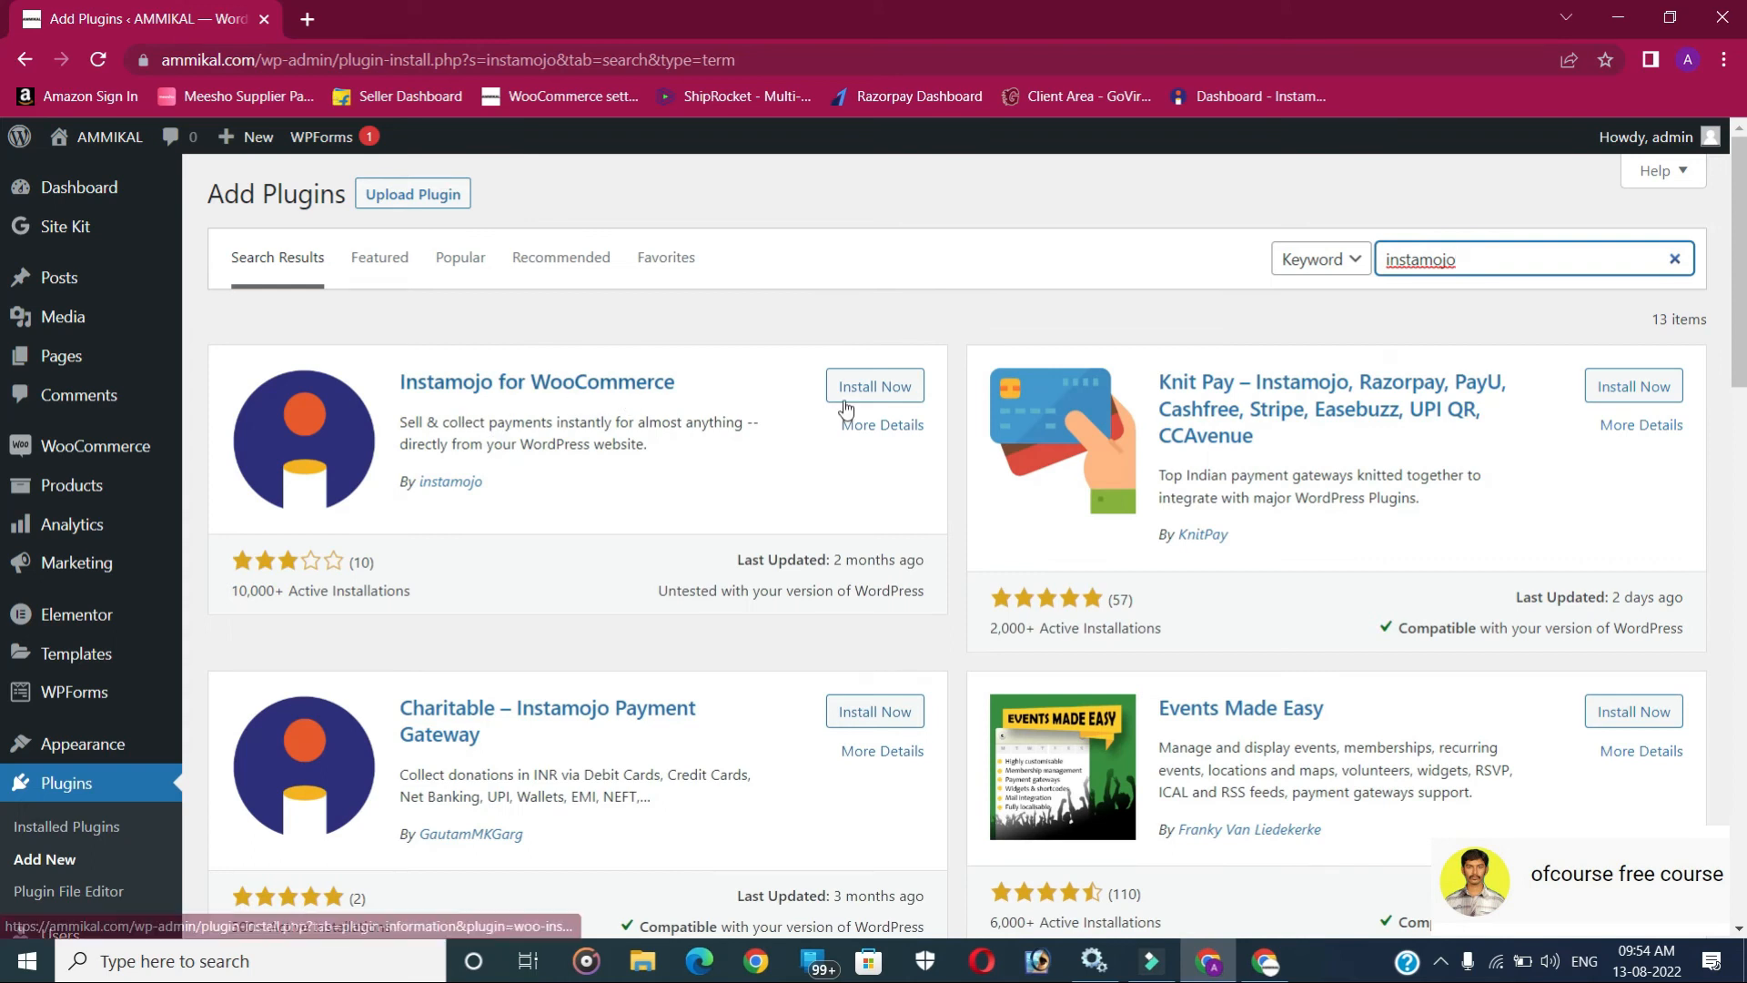
left_click(874, 390)
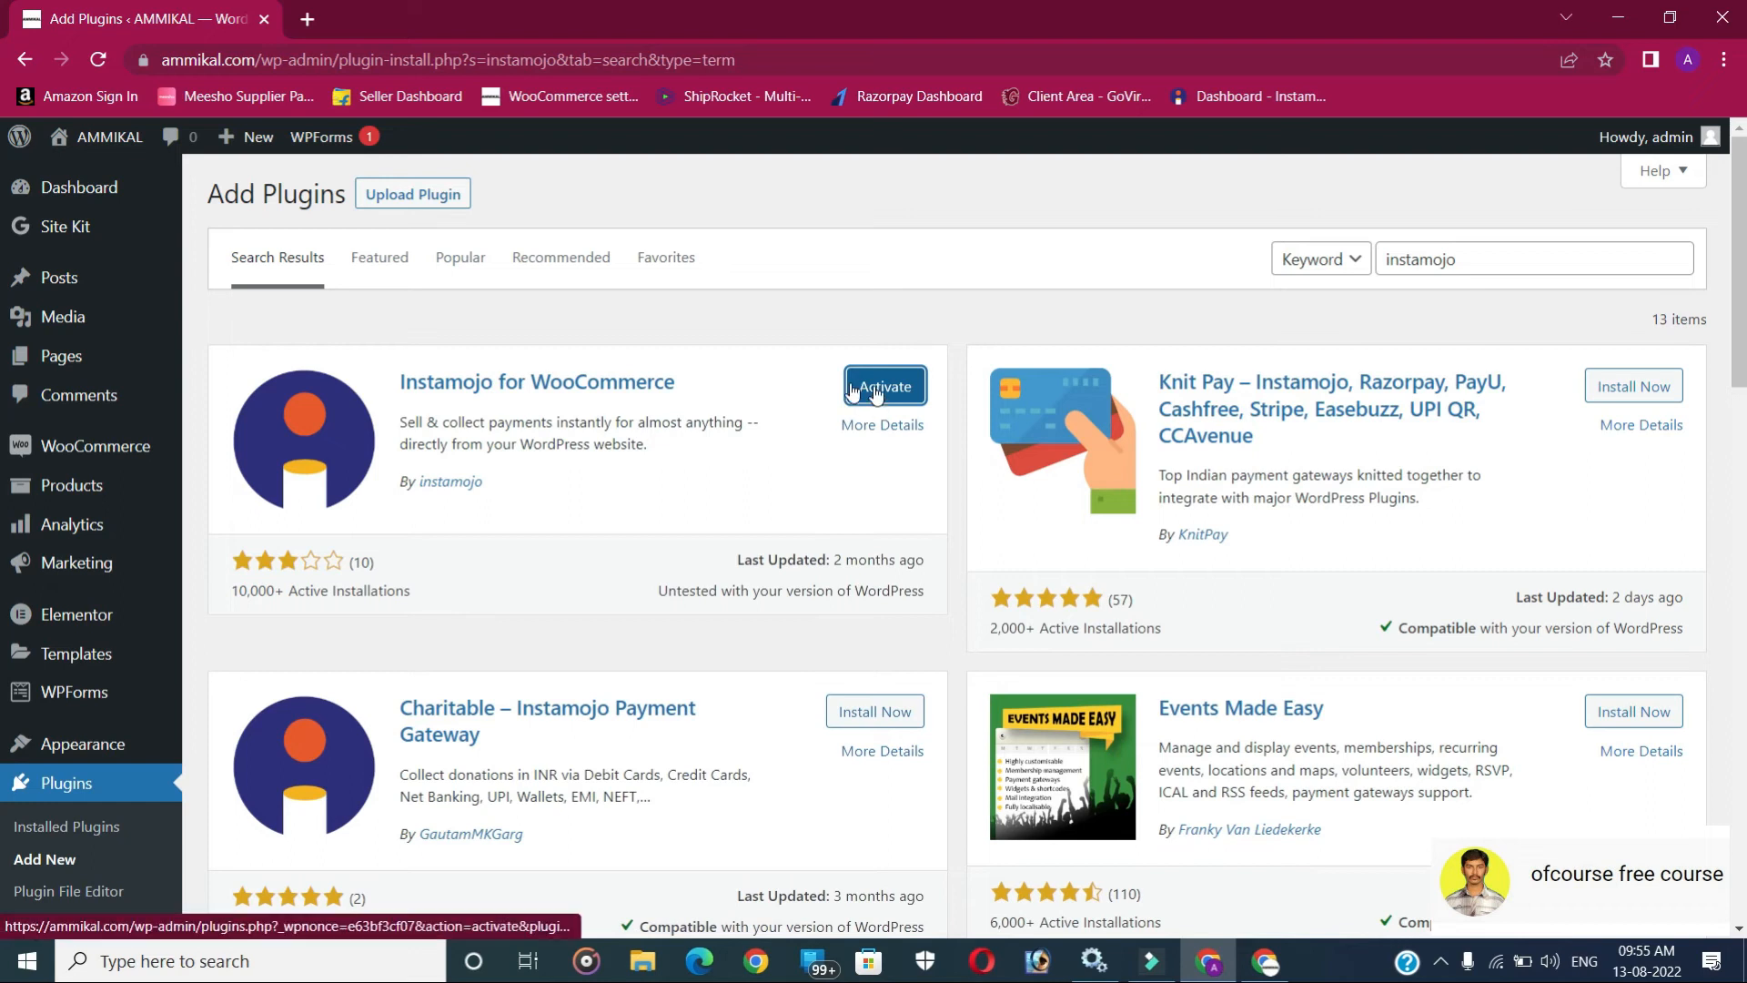
left_click(886, 386)
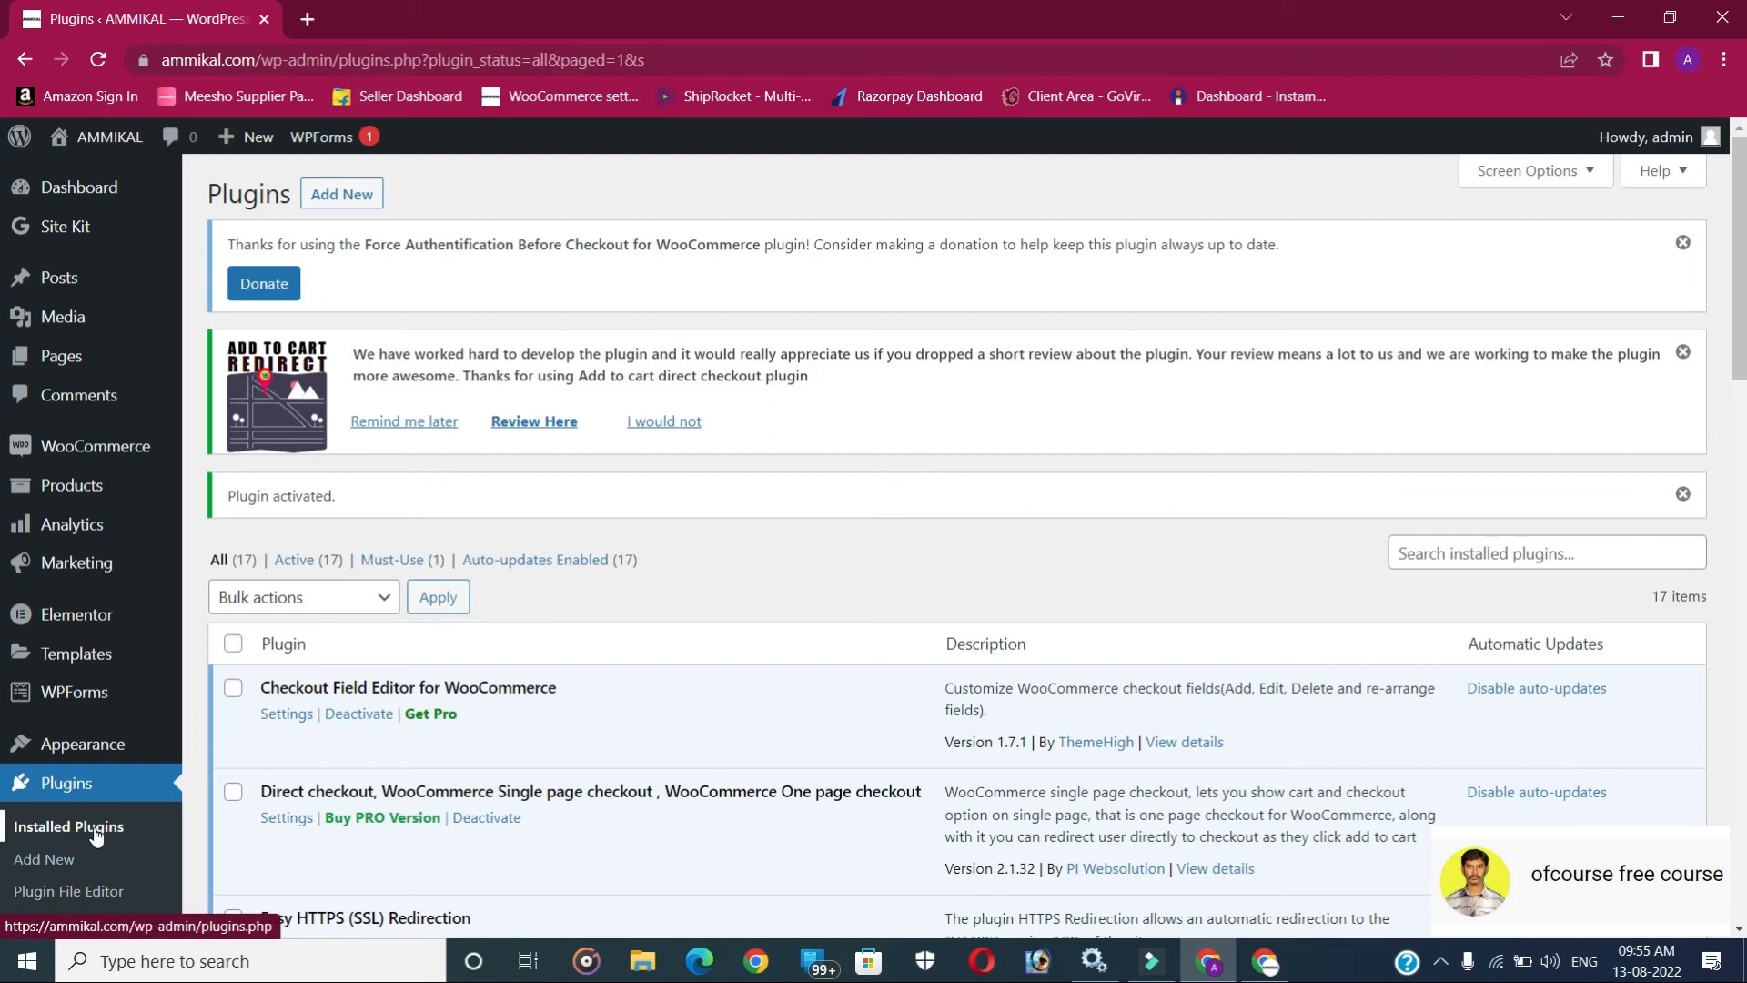
Step: Open the WooCommerce - Instamojo plugin settings, then switch to the Instamojo dashboard window
scroll(466, 619, "down", 10)
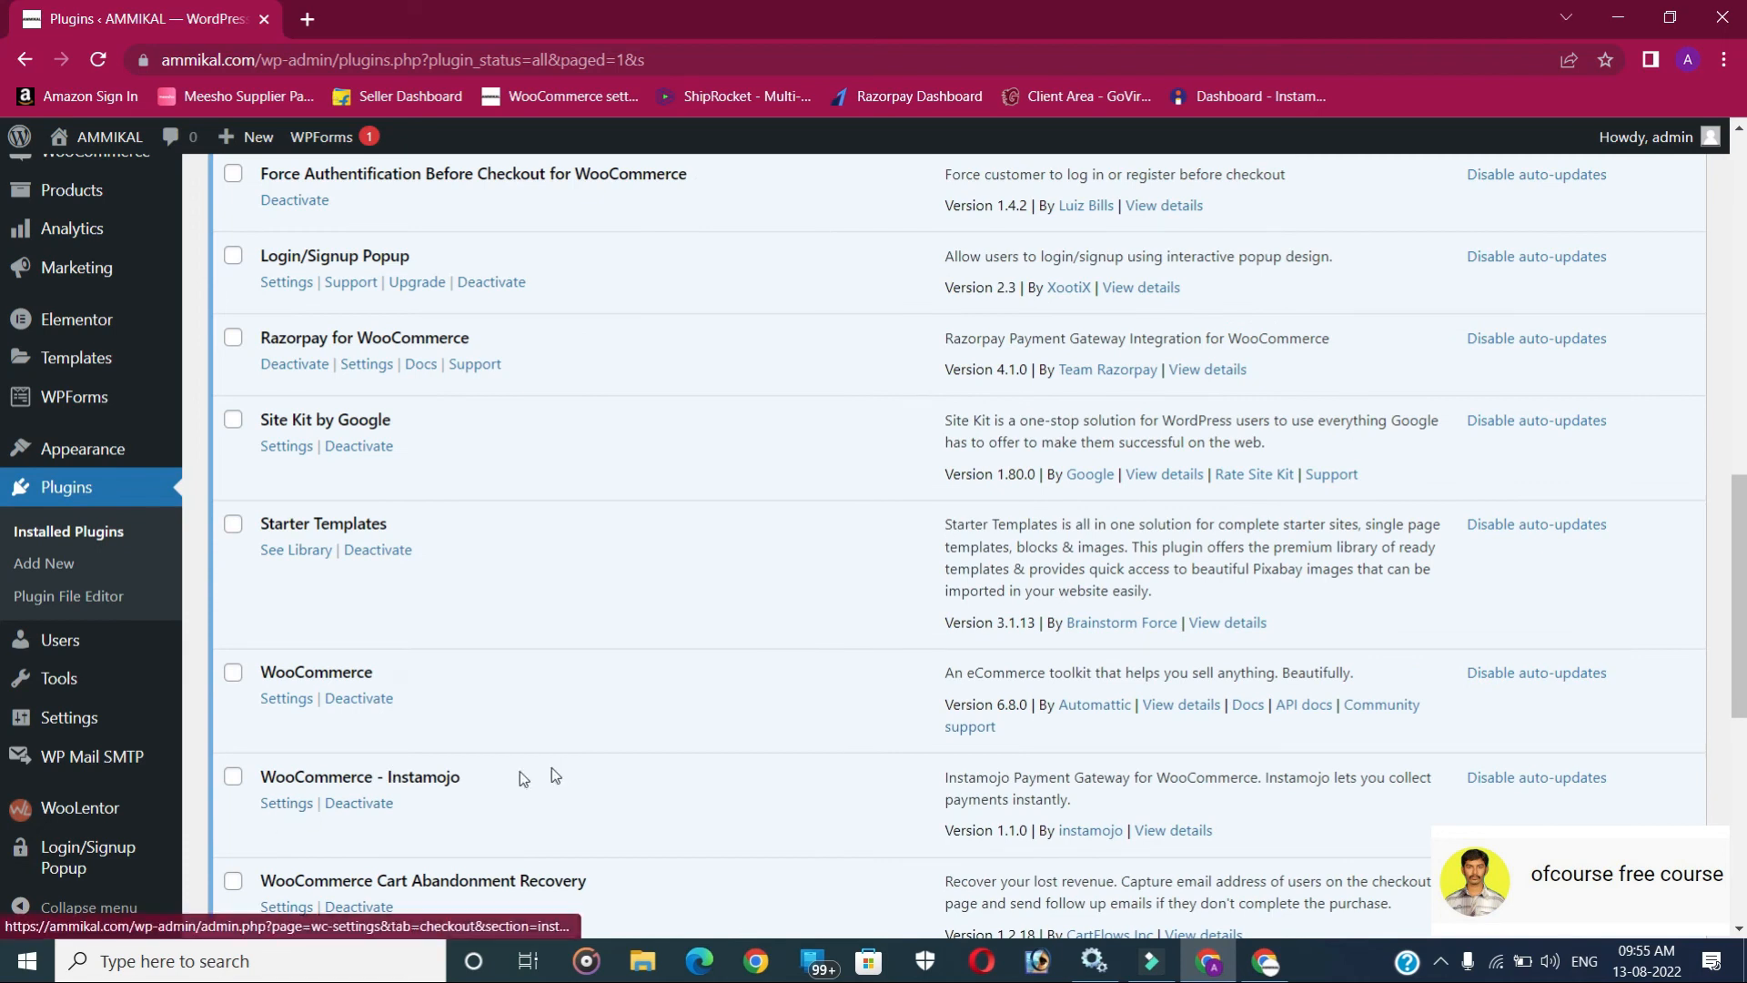
left_click(289, 805)
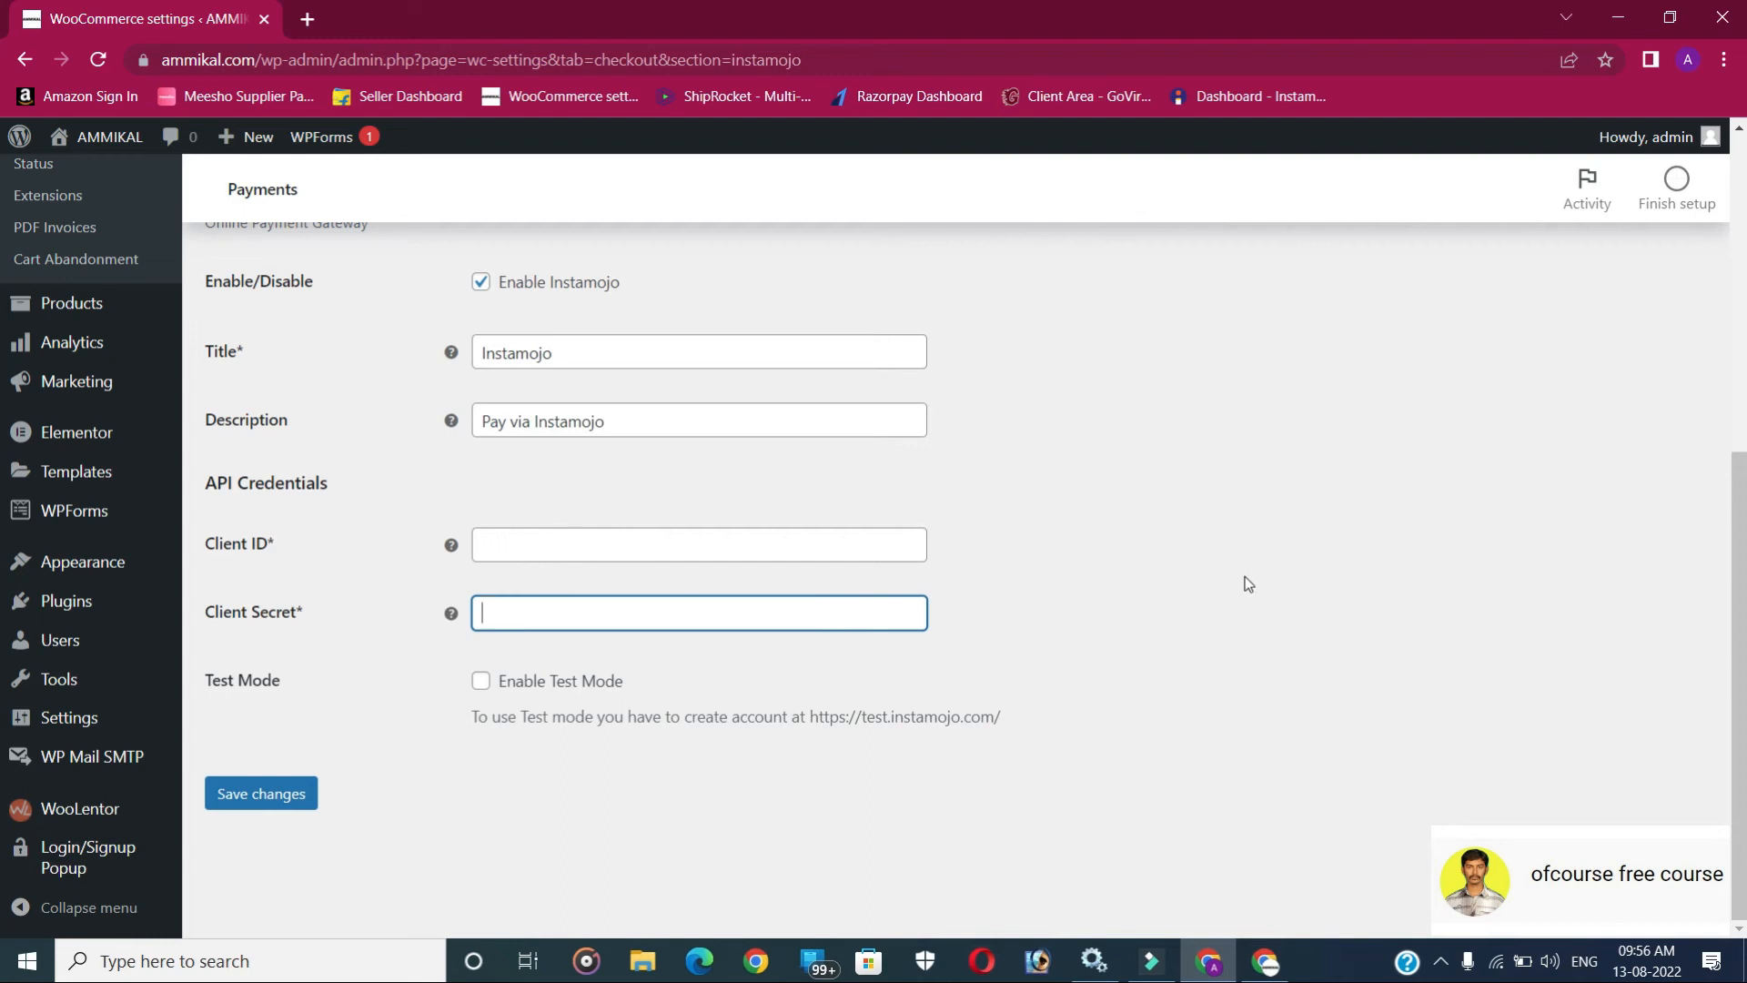
key("alt+Tab")
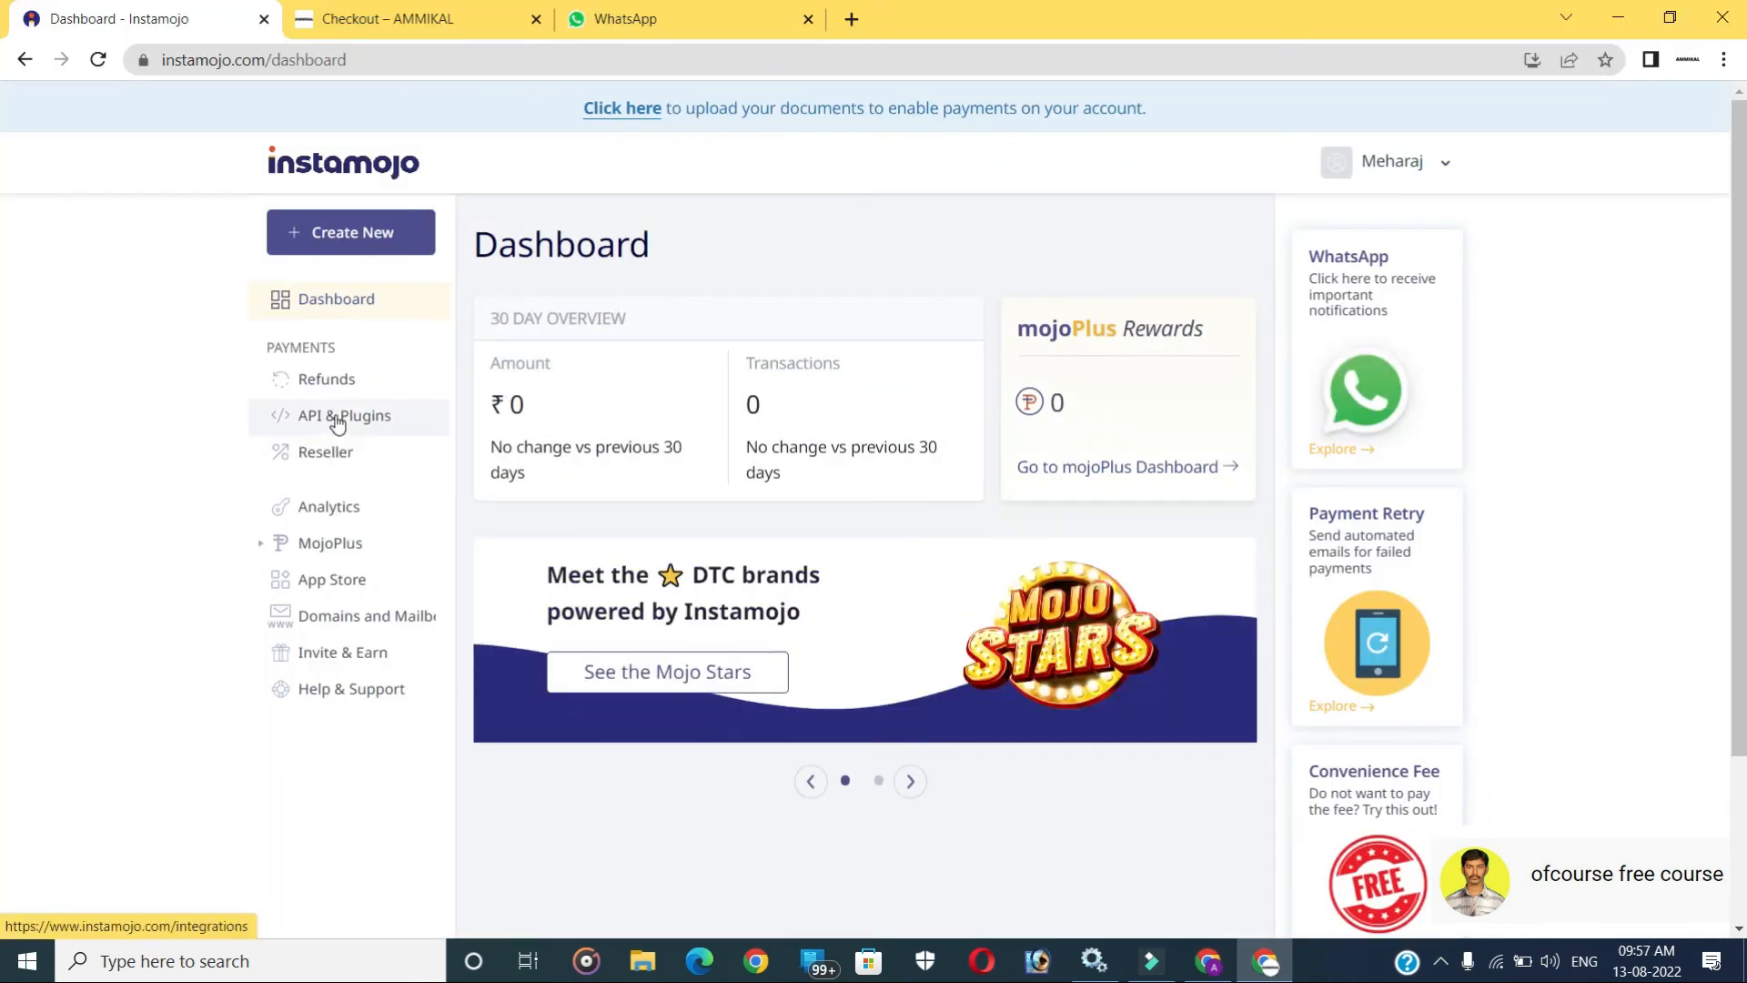
Step: On Instamojo's API & Plugins page, dismiss Create new Credentials and select the WooCommerce/WordPress Client ID
left_click(366, 420)
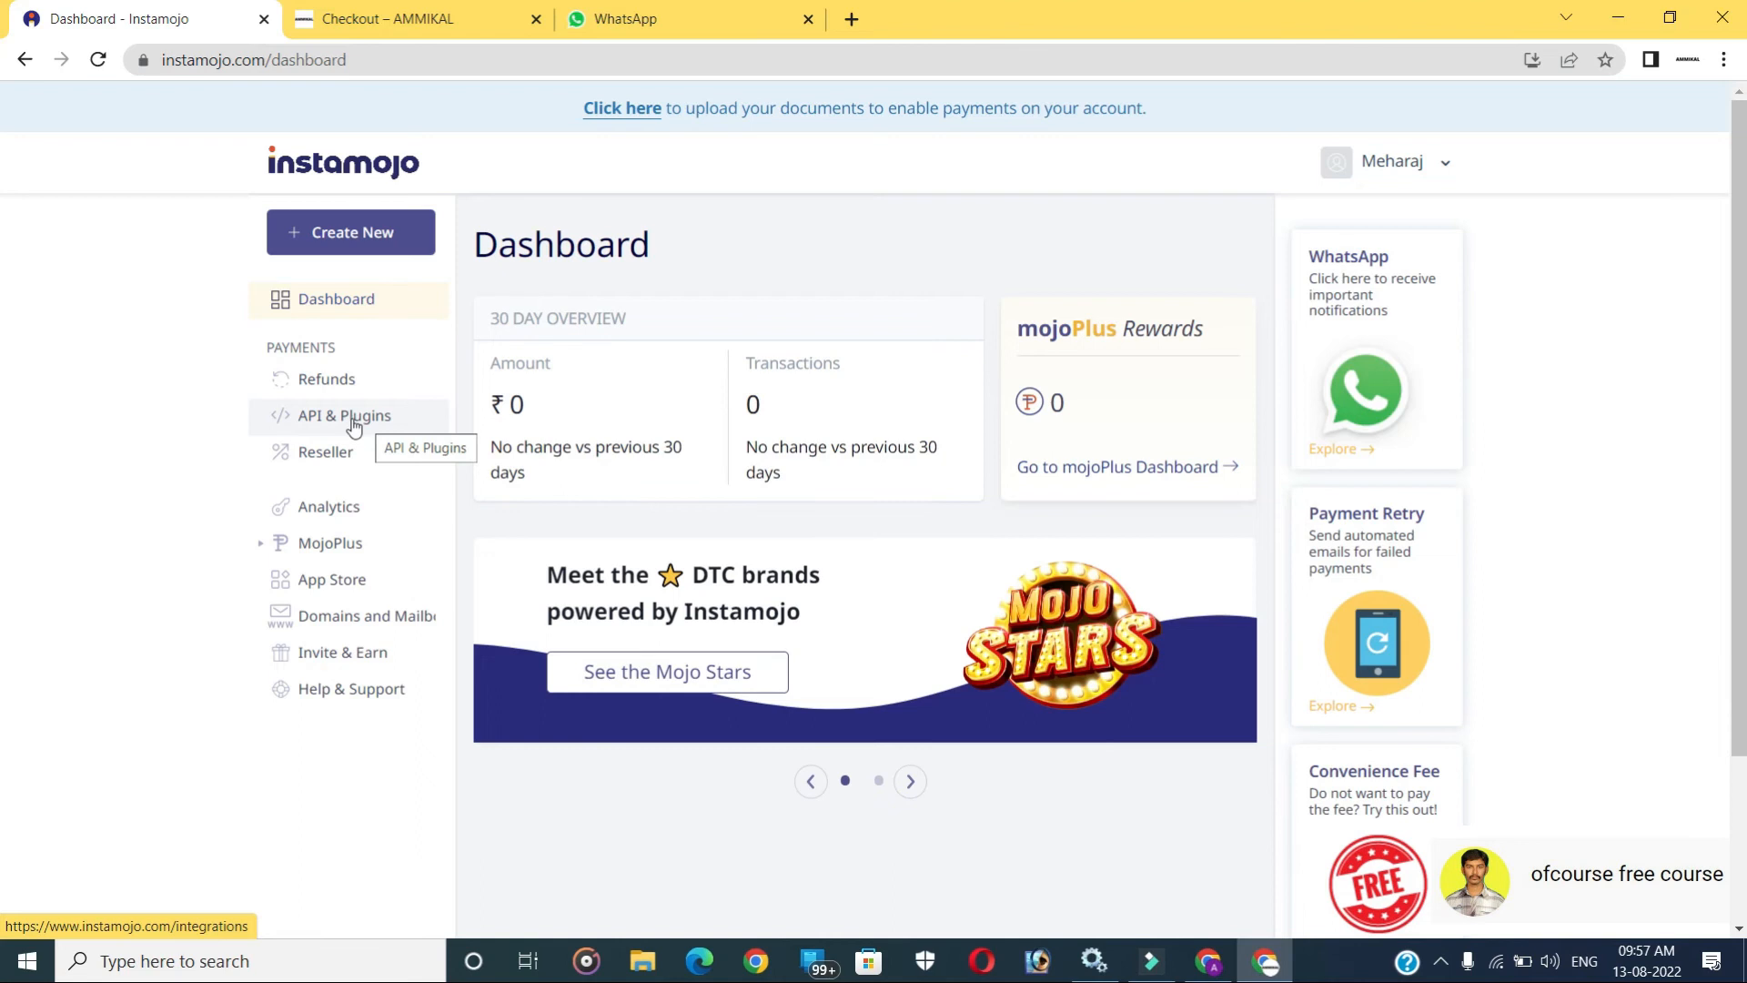
scroll(928, 468, "down", 3)
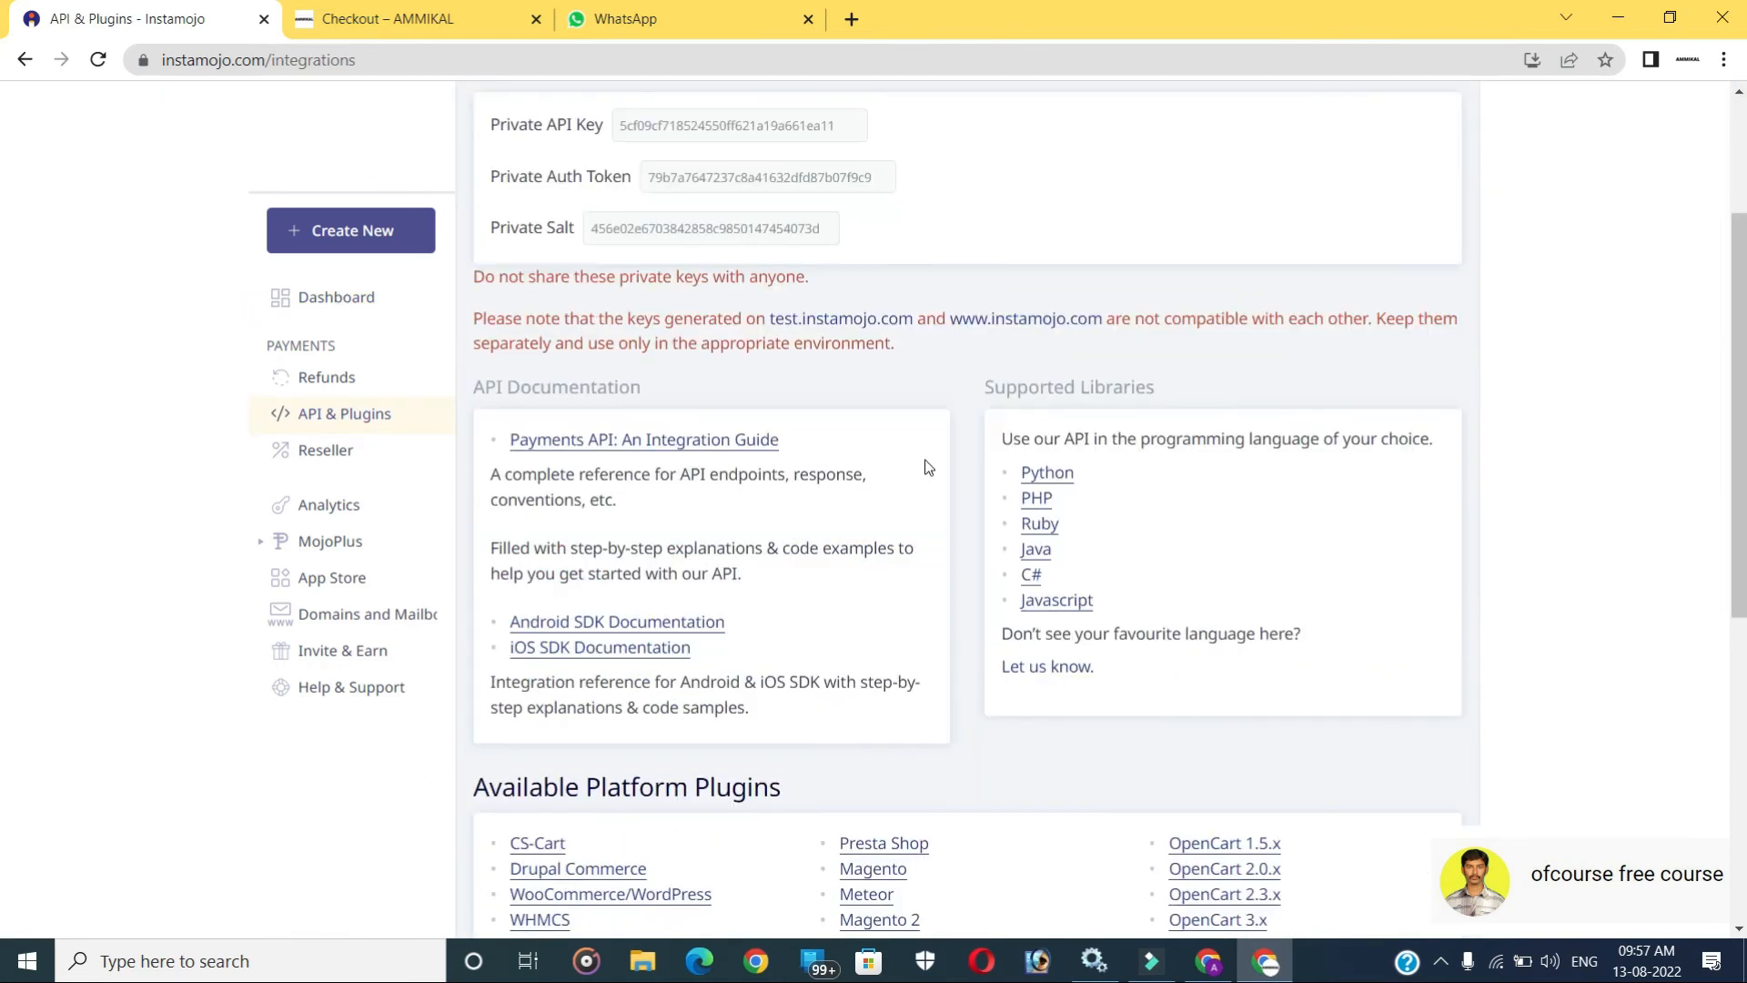
scroll(926, 466, "down", 8)
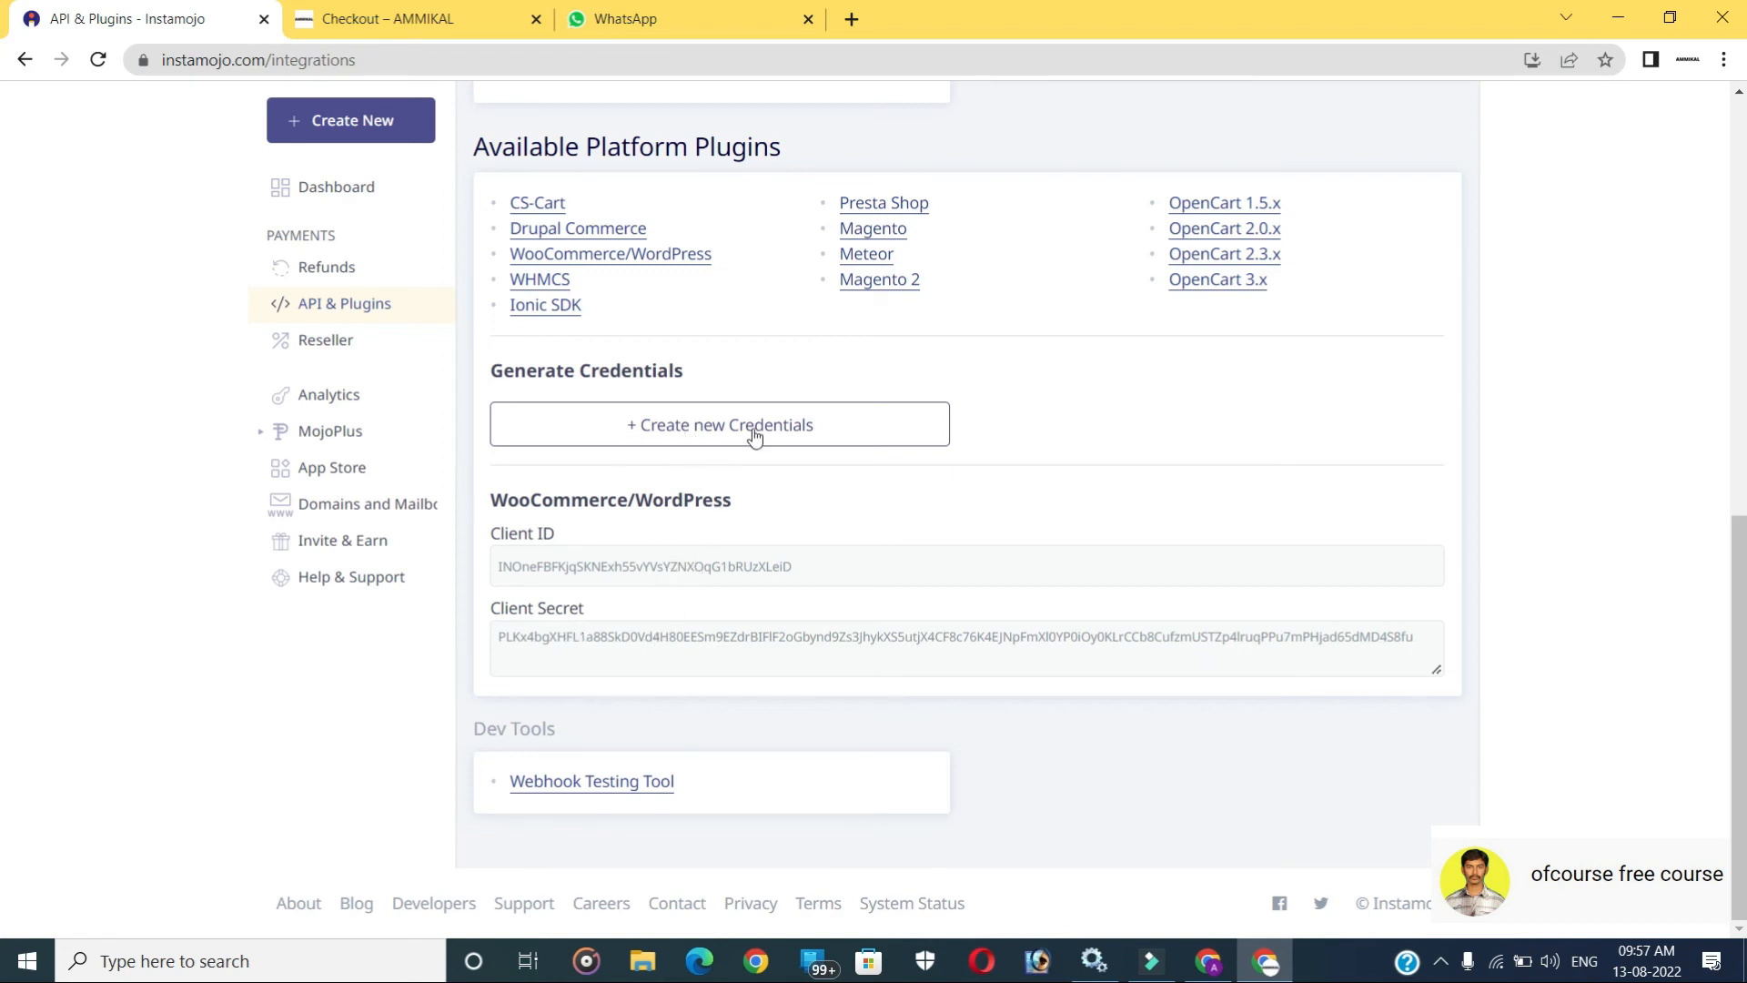
left_click(687, 424)
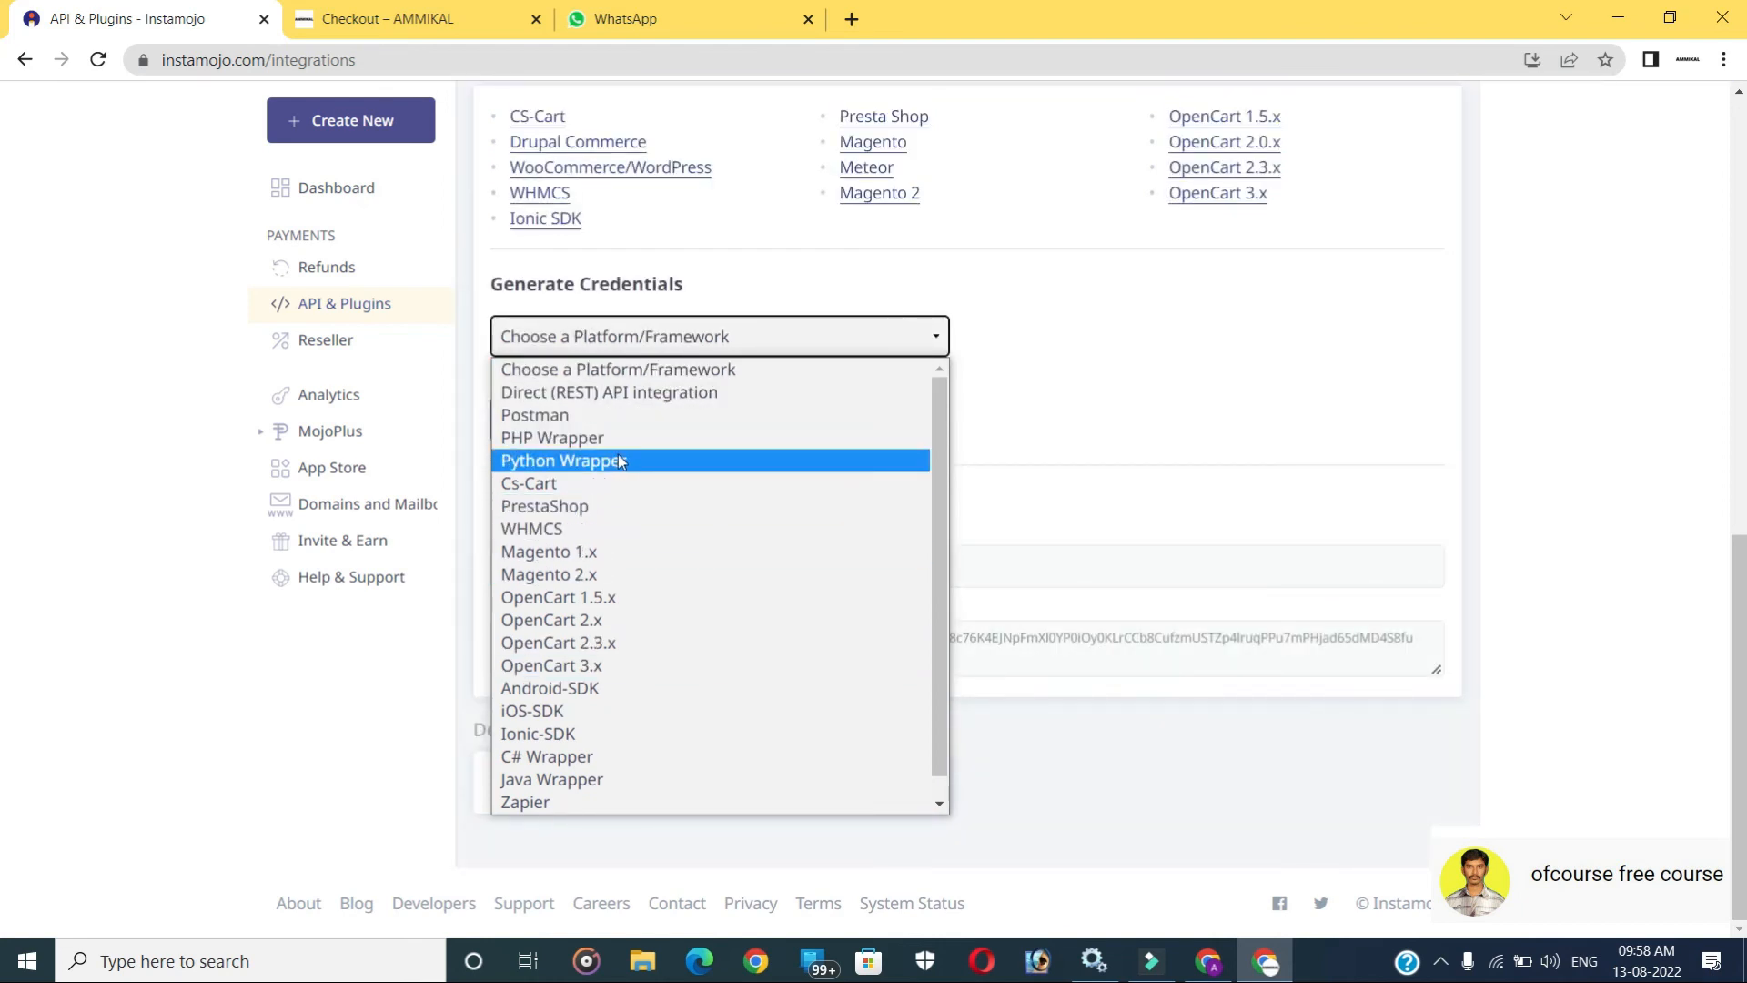
left_click(705, 333)
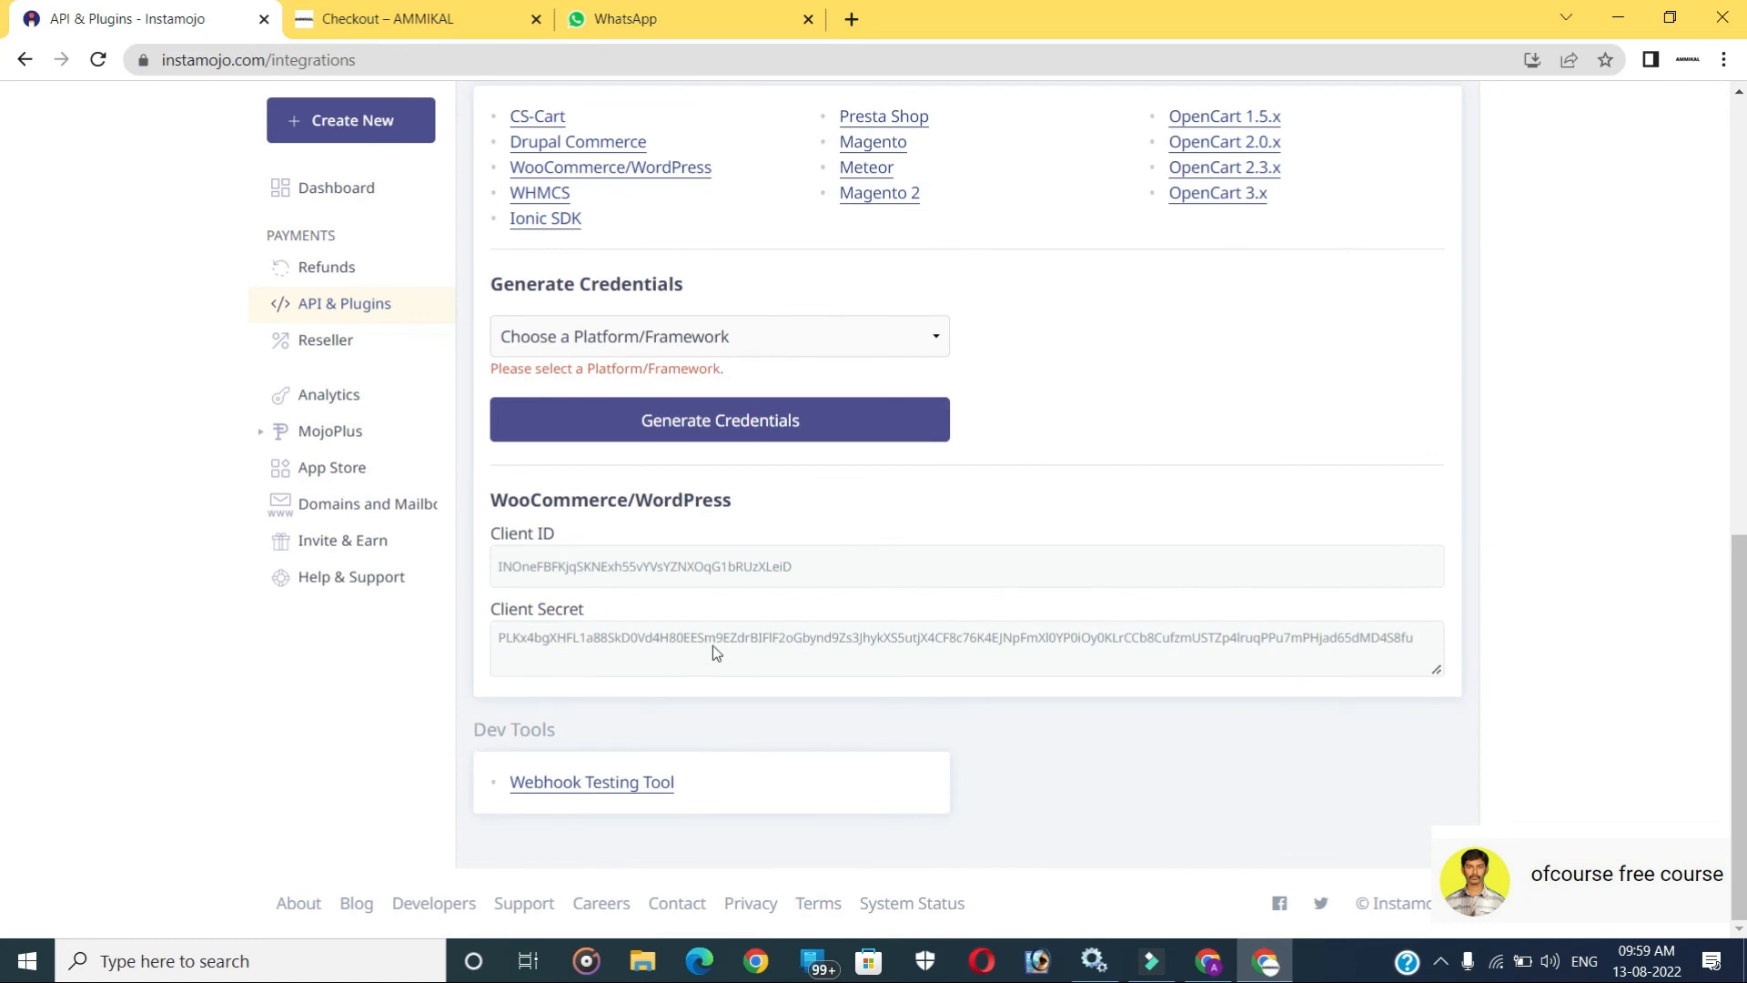
left_click_drag(850, 566, 494, 566)
Step: Fill WordPress's Instamojo Client ID field, then copy the Client Secret from Instamojo into Client Secret
key("alt+Tab")
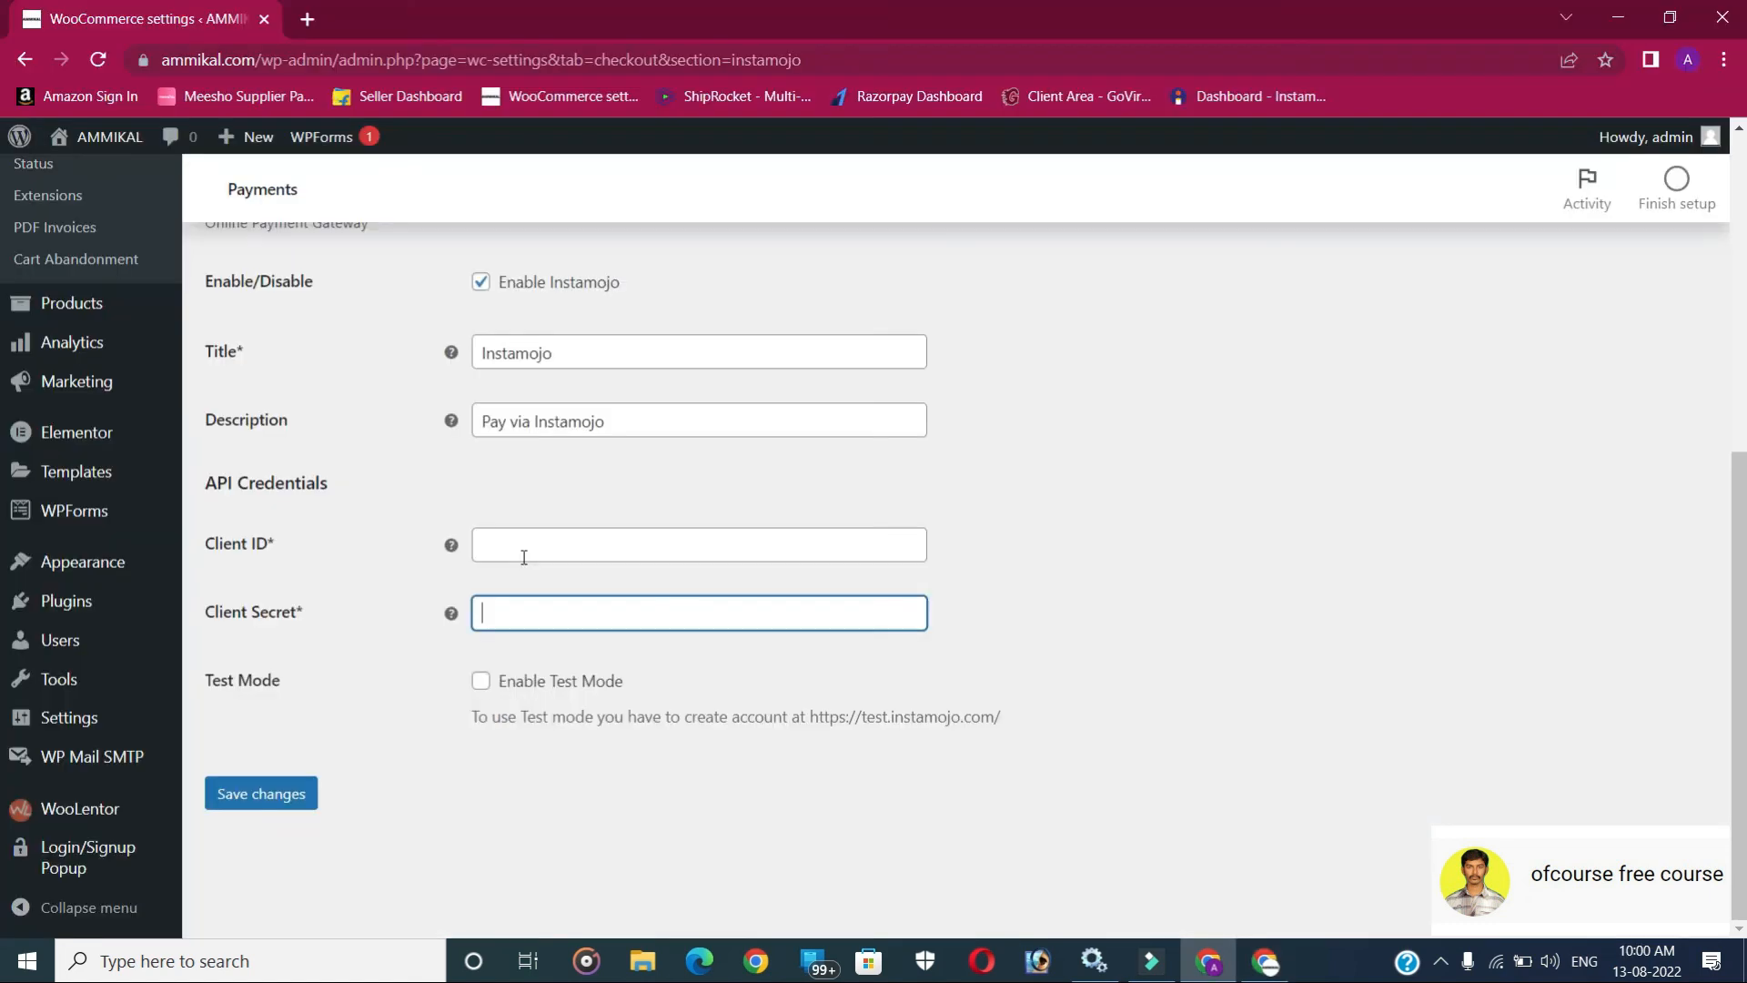
left_click(532, 547)
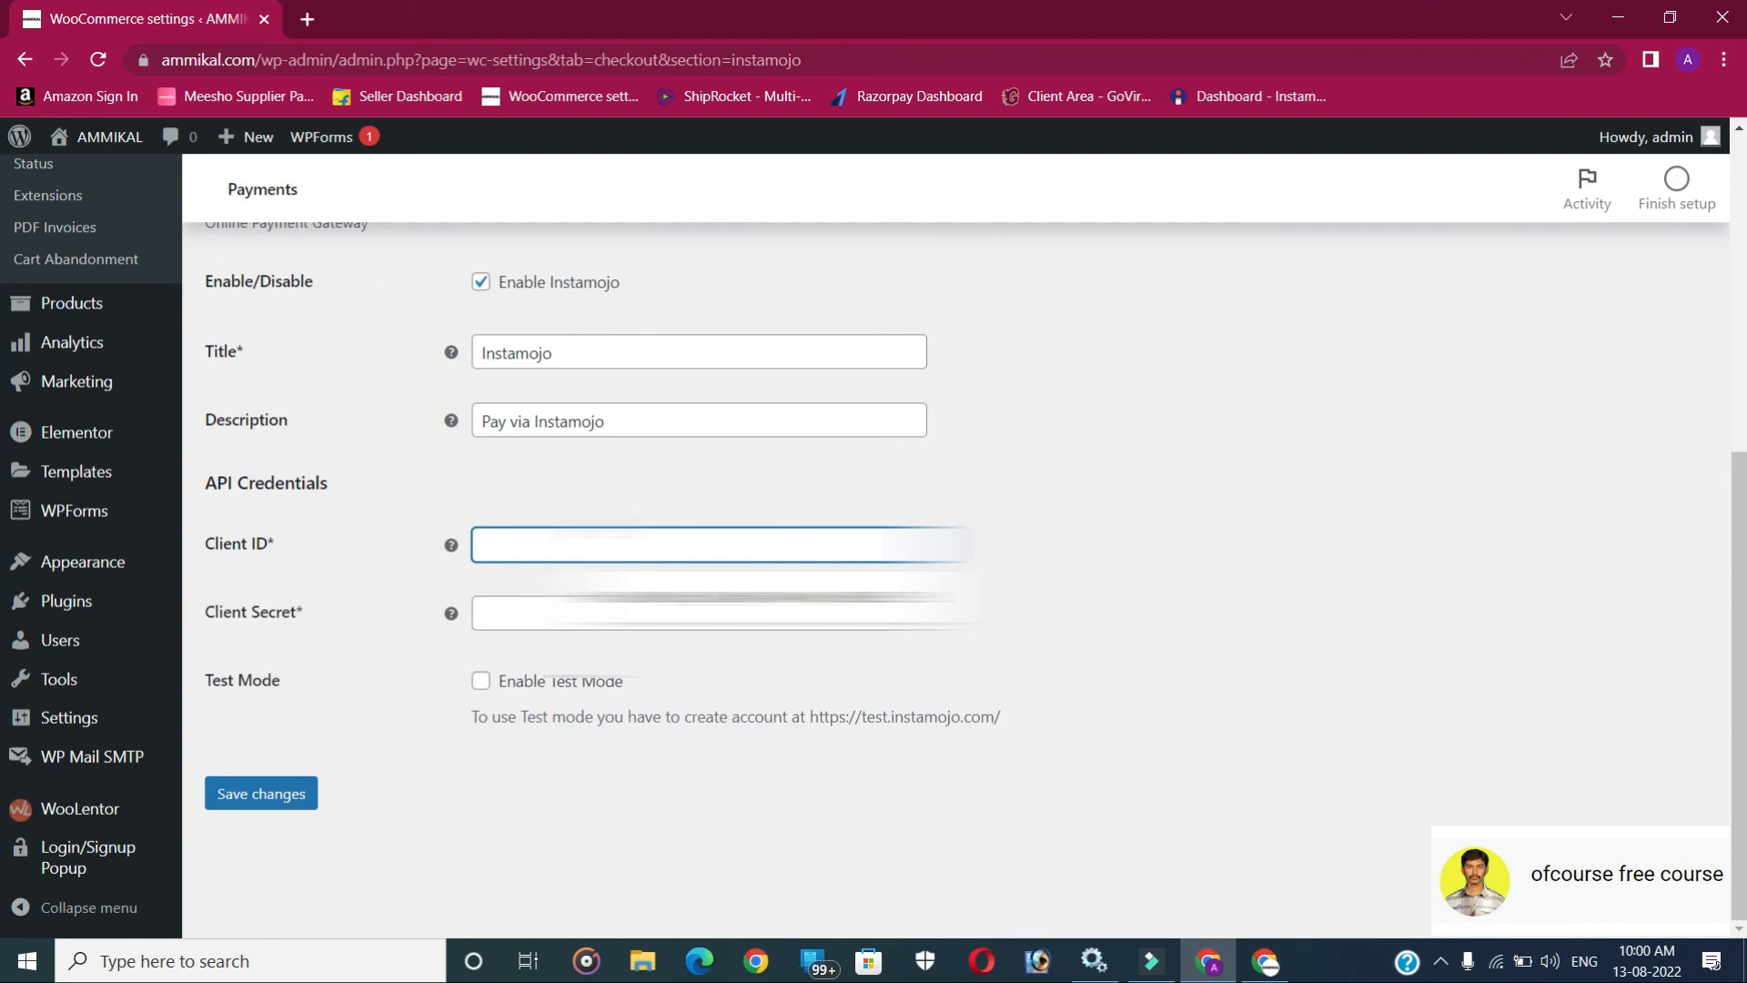
key("alt+Tab")
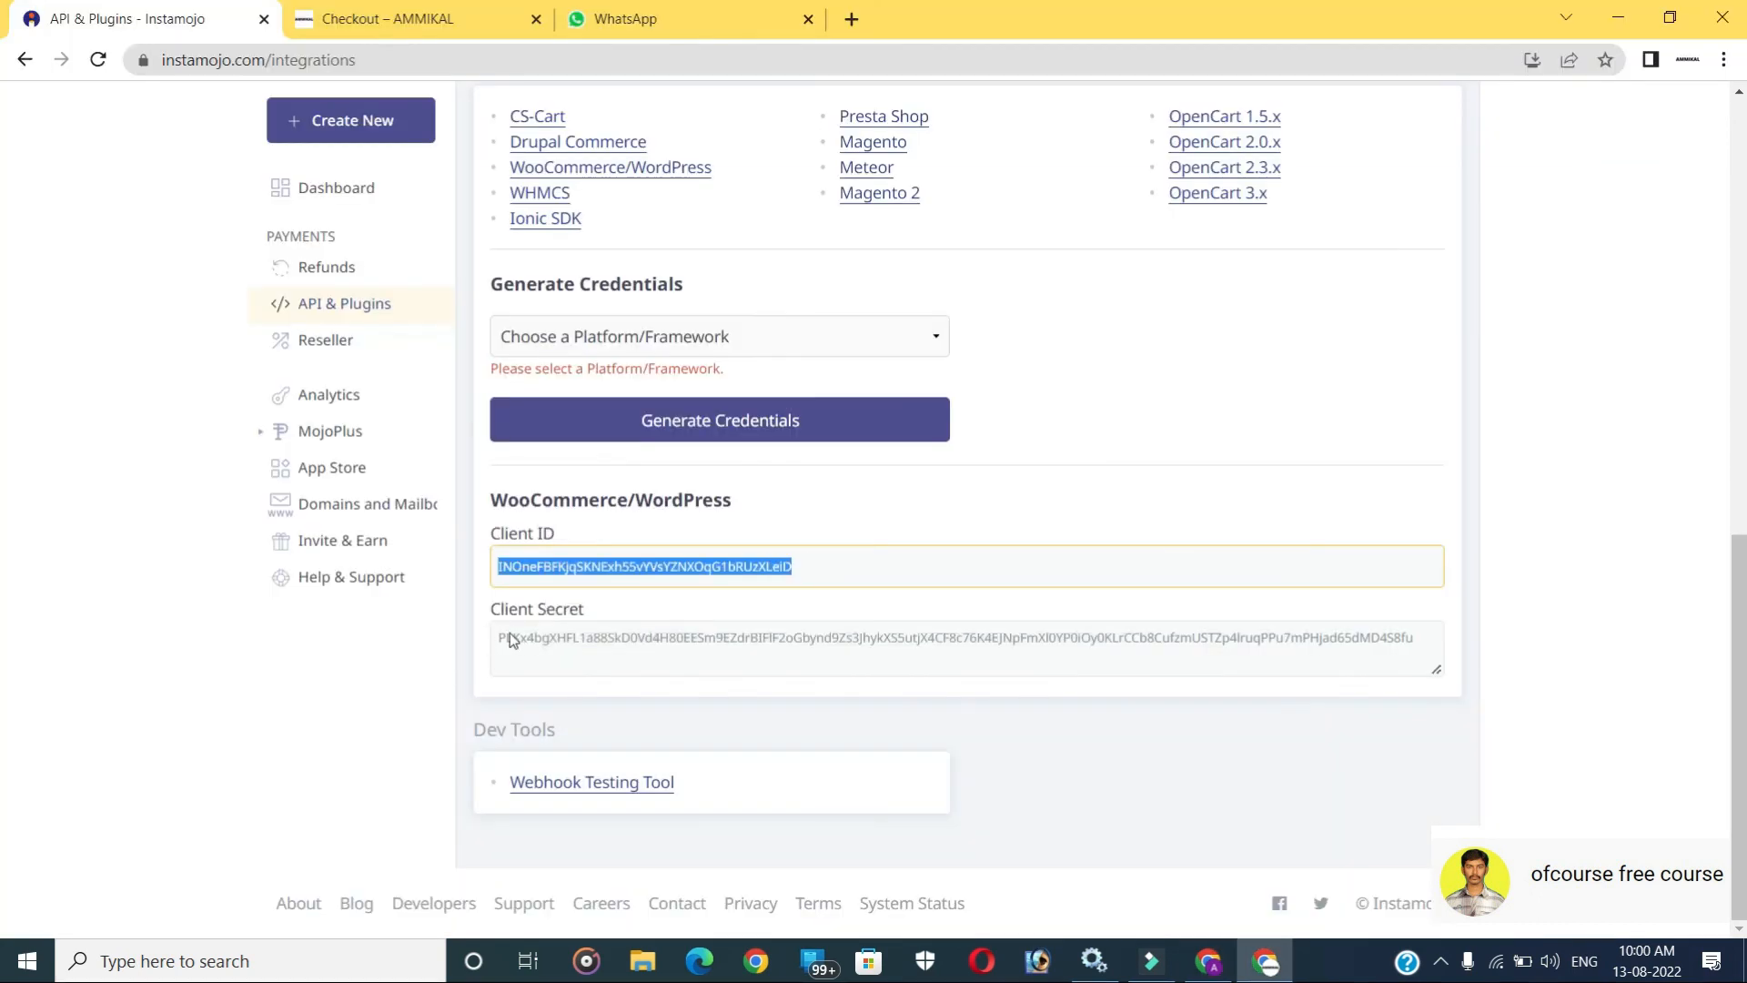
double_click(593, 637)
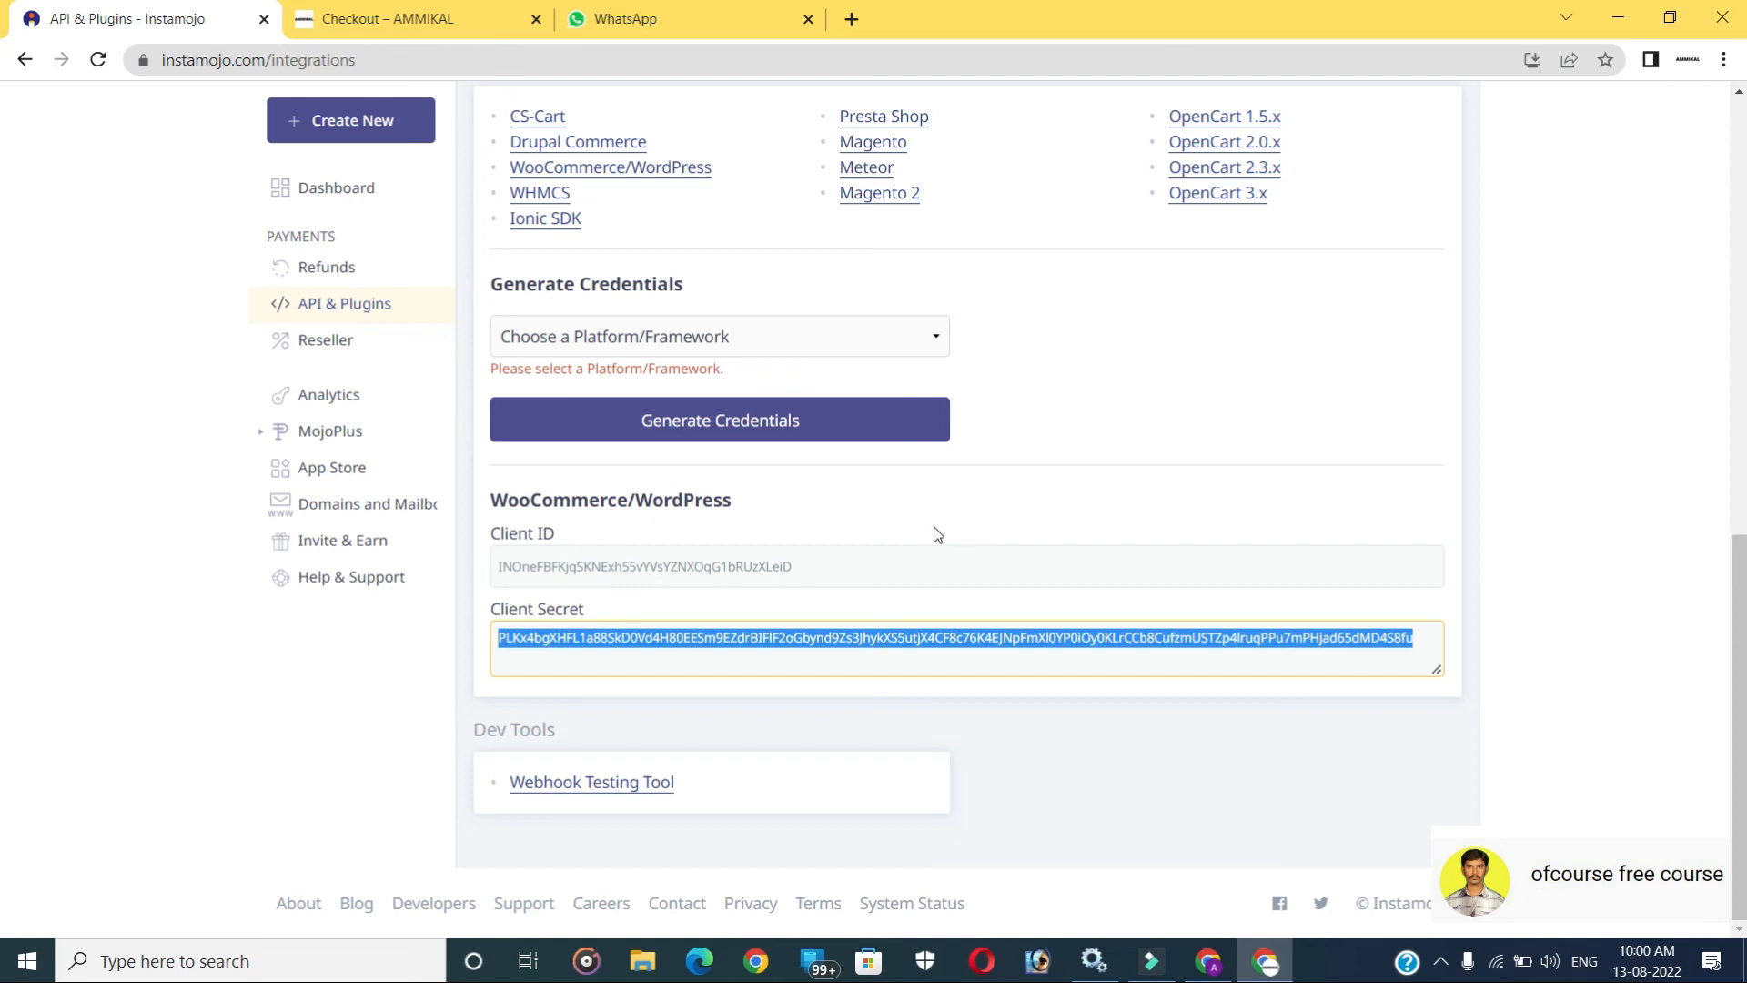
key("alt+Tab")
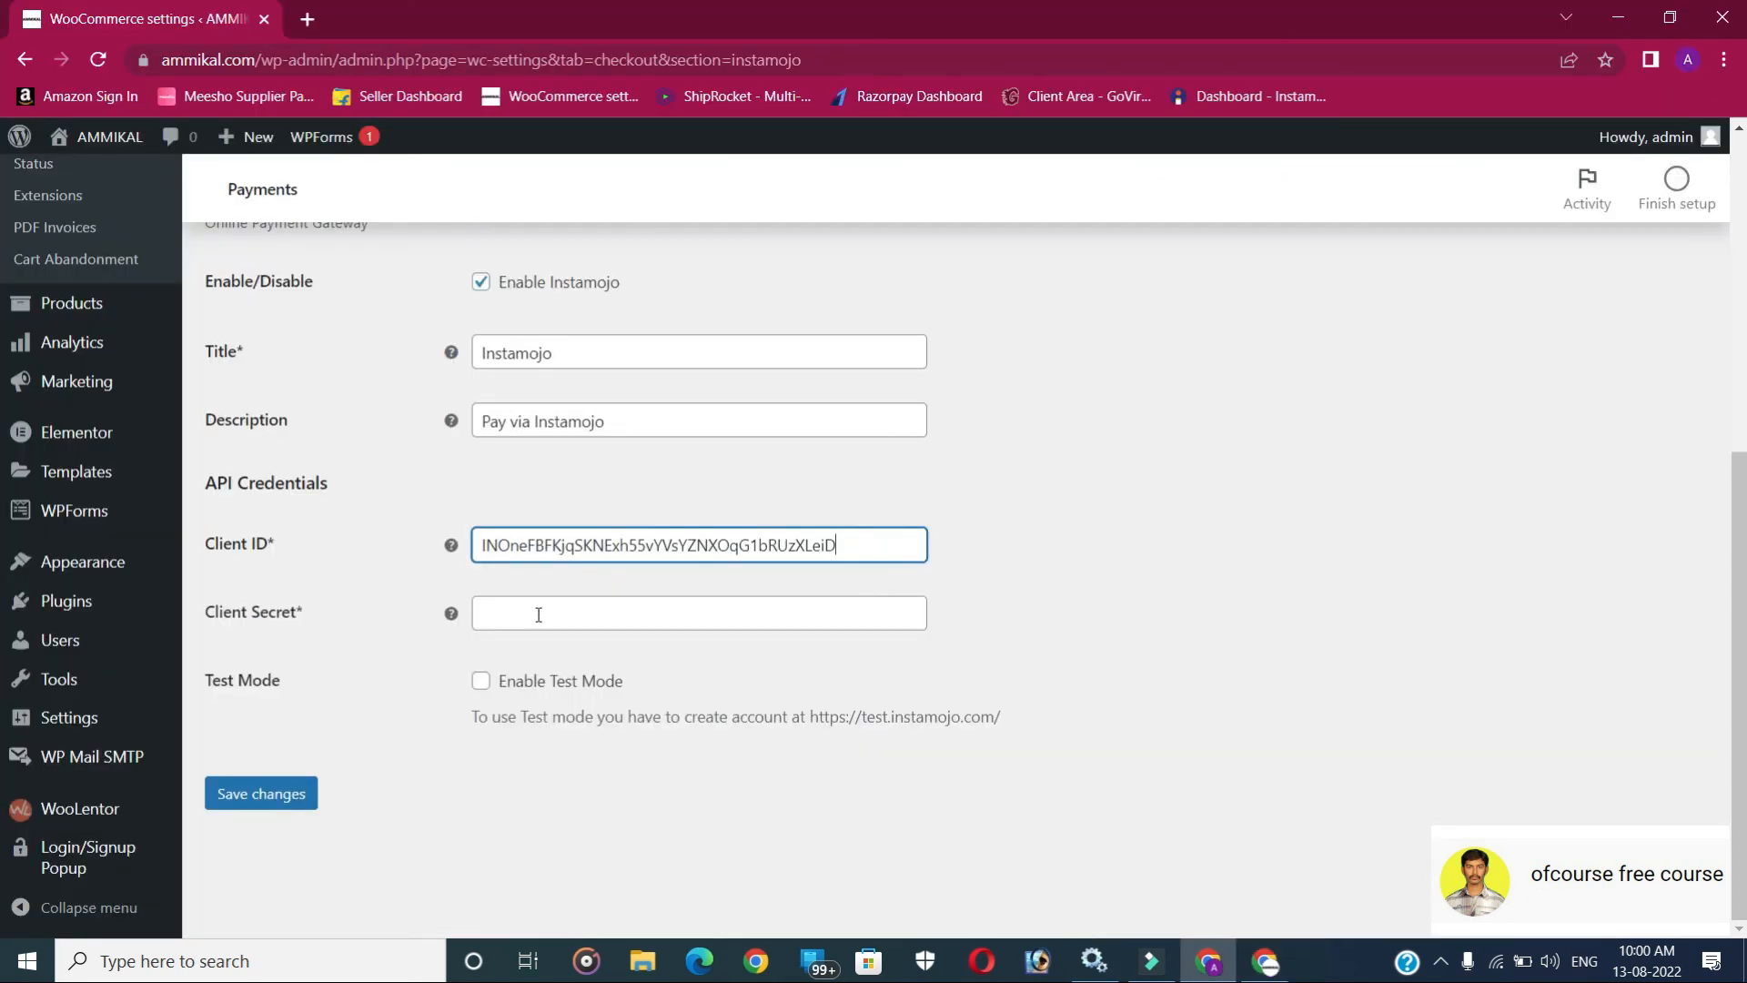
left_click(538, 615)
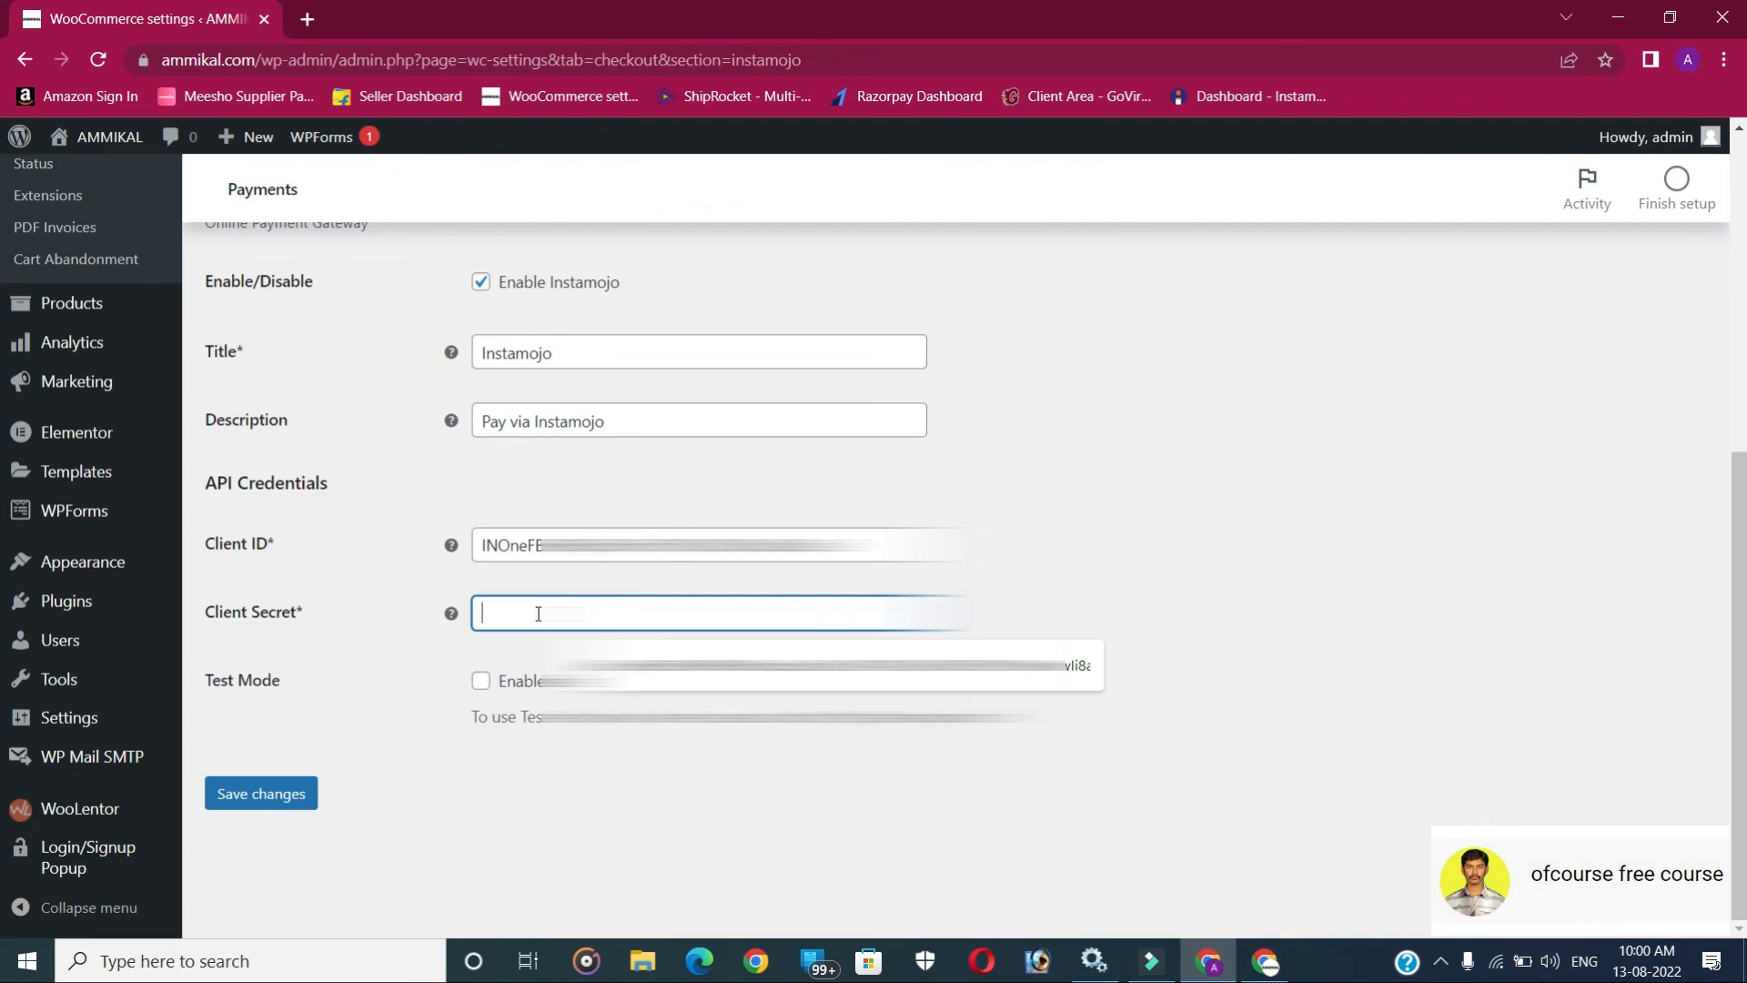
key("ctrl+v")
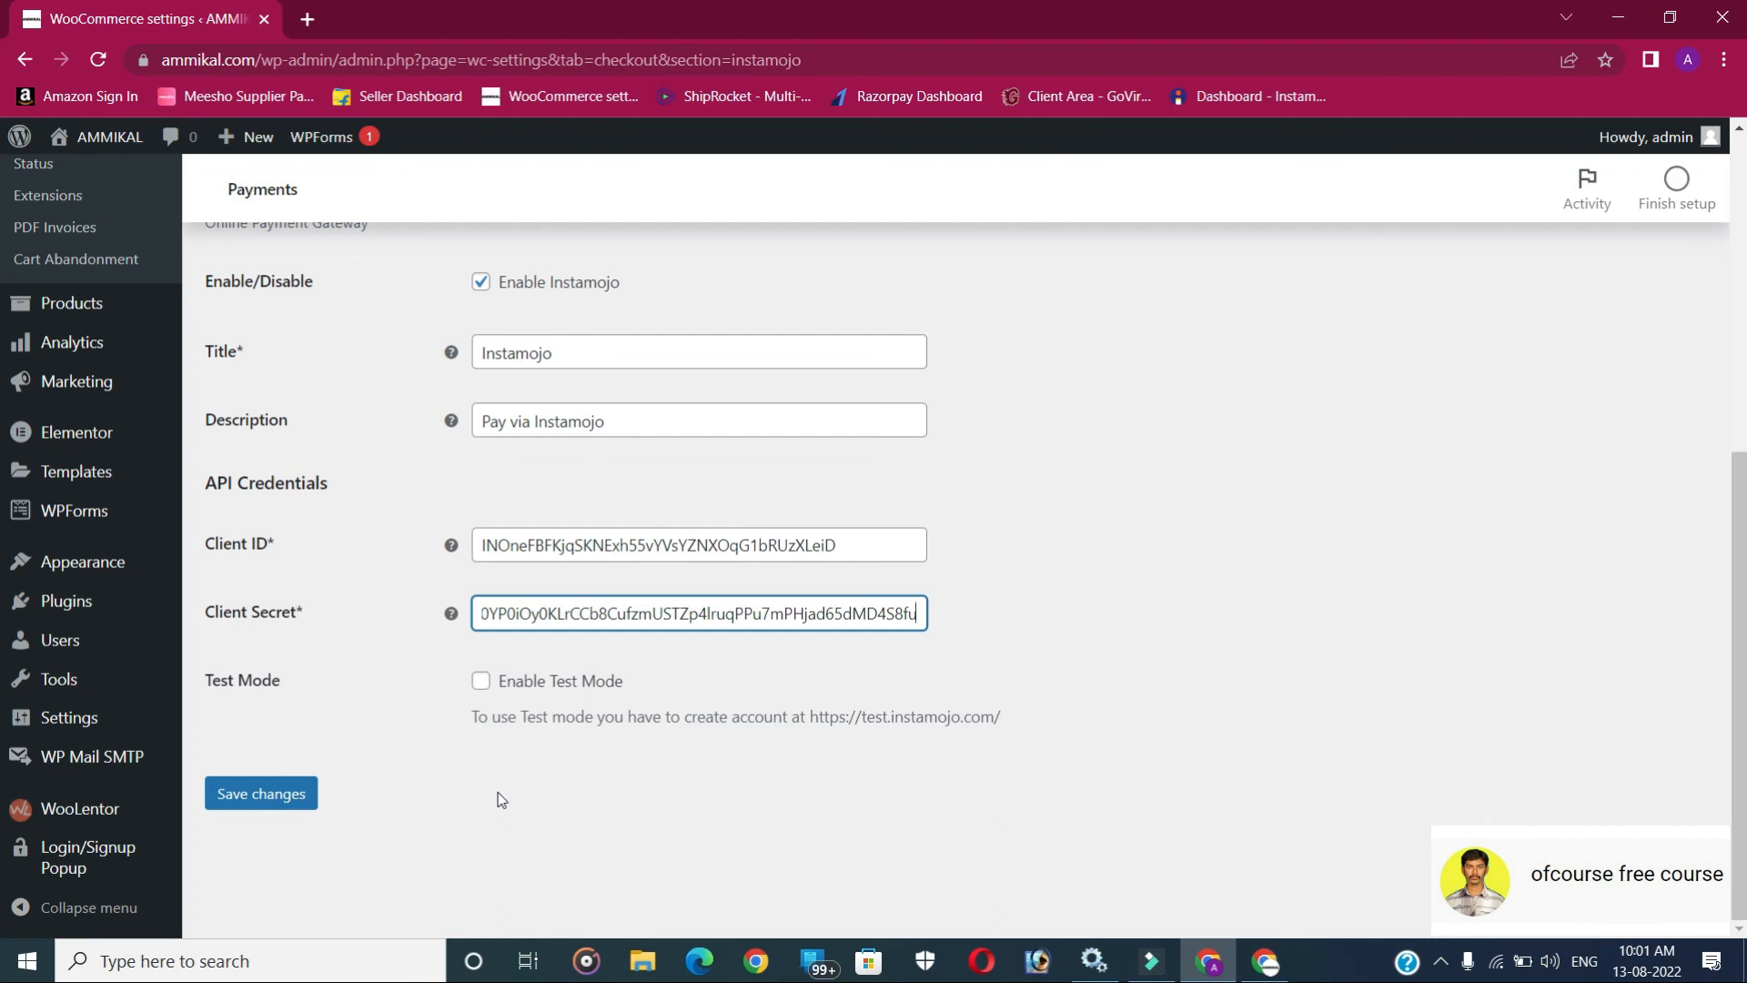
key("alt+Tab")
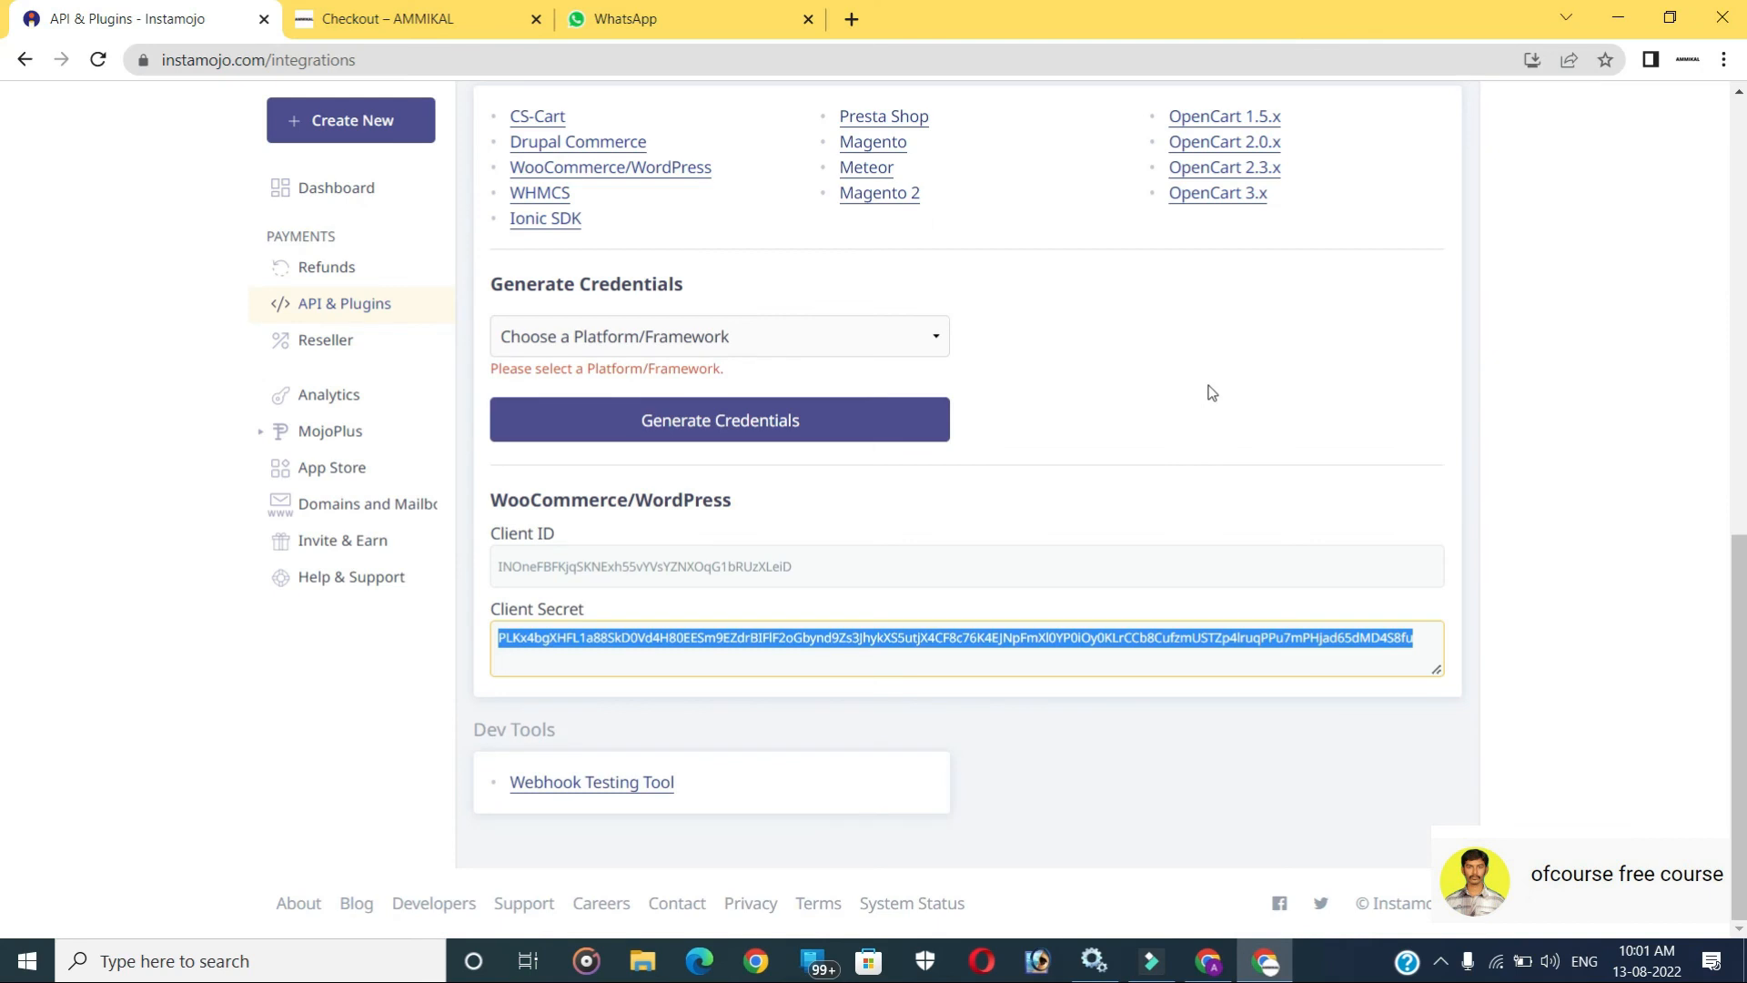